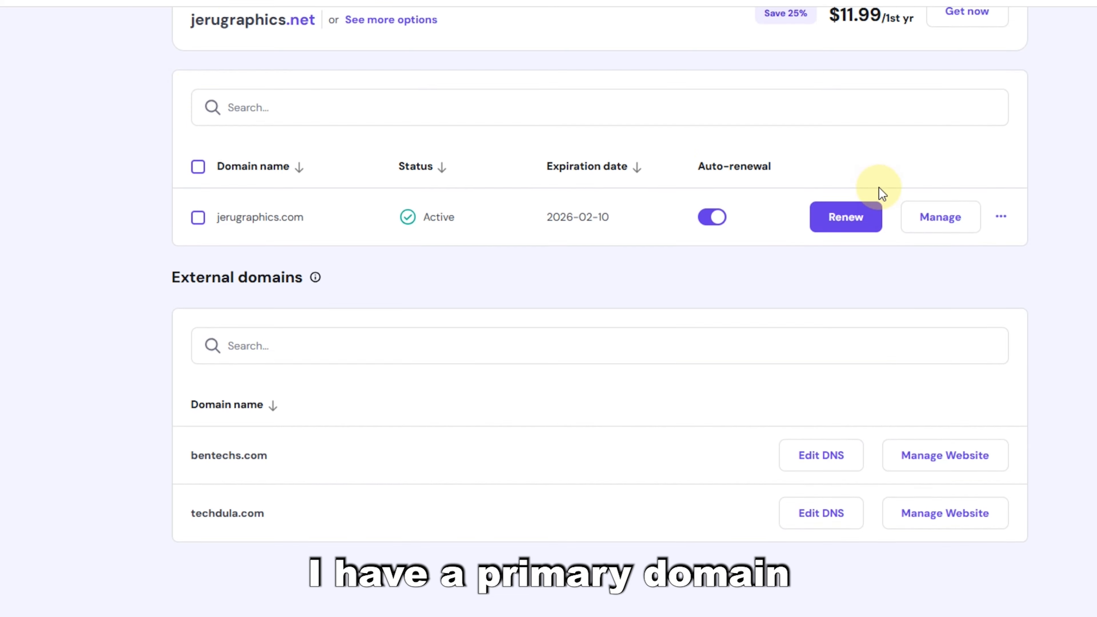
Go to techdula.com's website dashboard, then to its Databases card for MySQL management
scroll(957, 197, "down", 4)
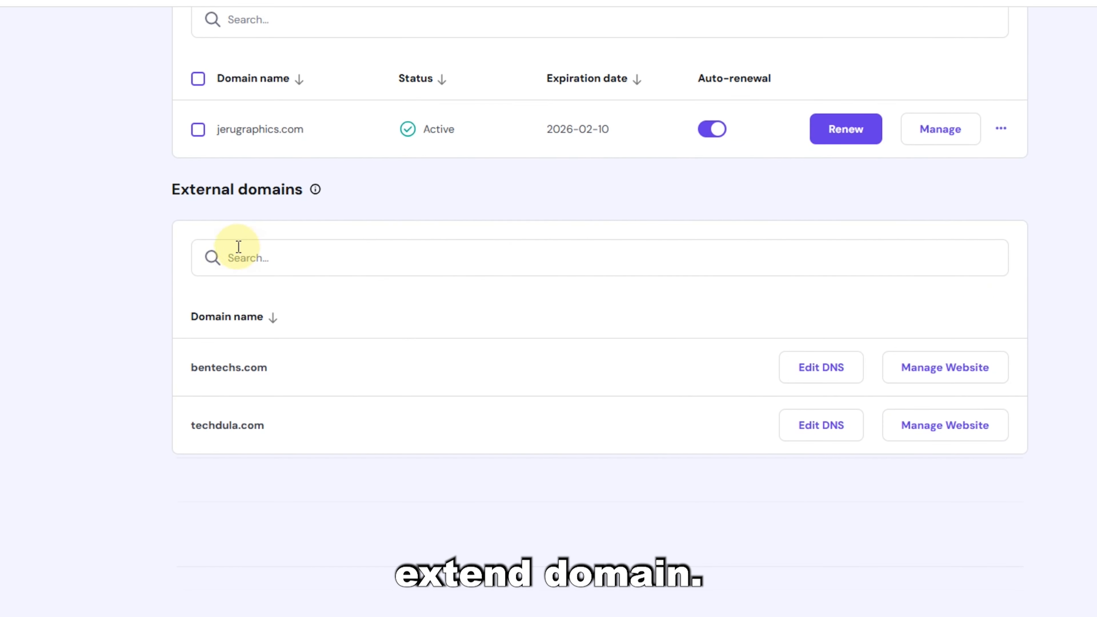
scroll(752, 134, "up", 2)
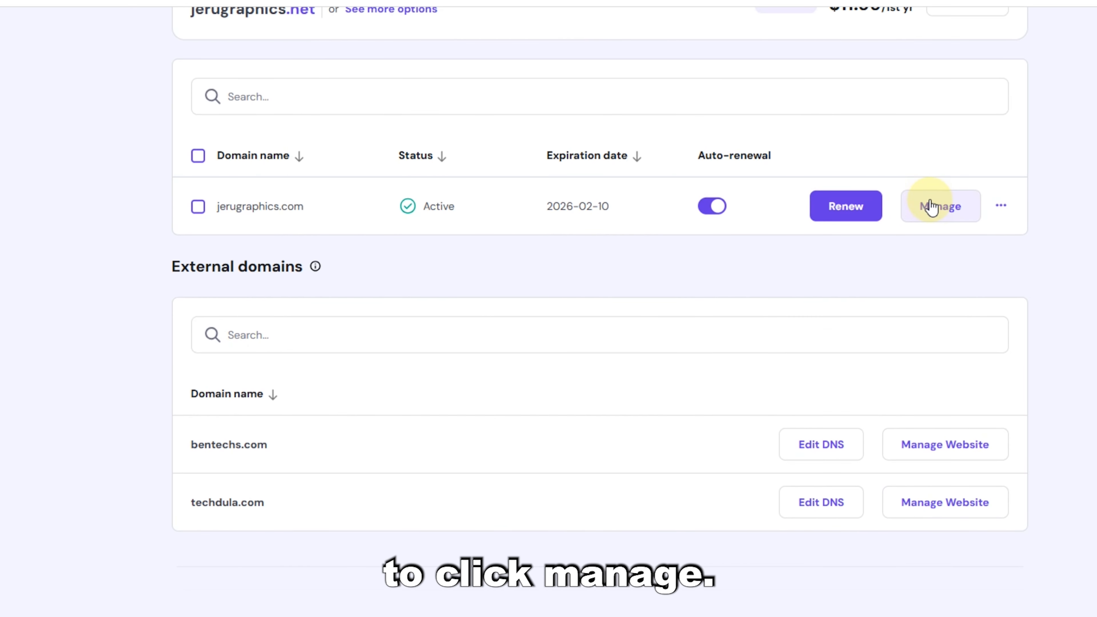
scroll(927, 214, "down", 2)
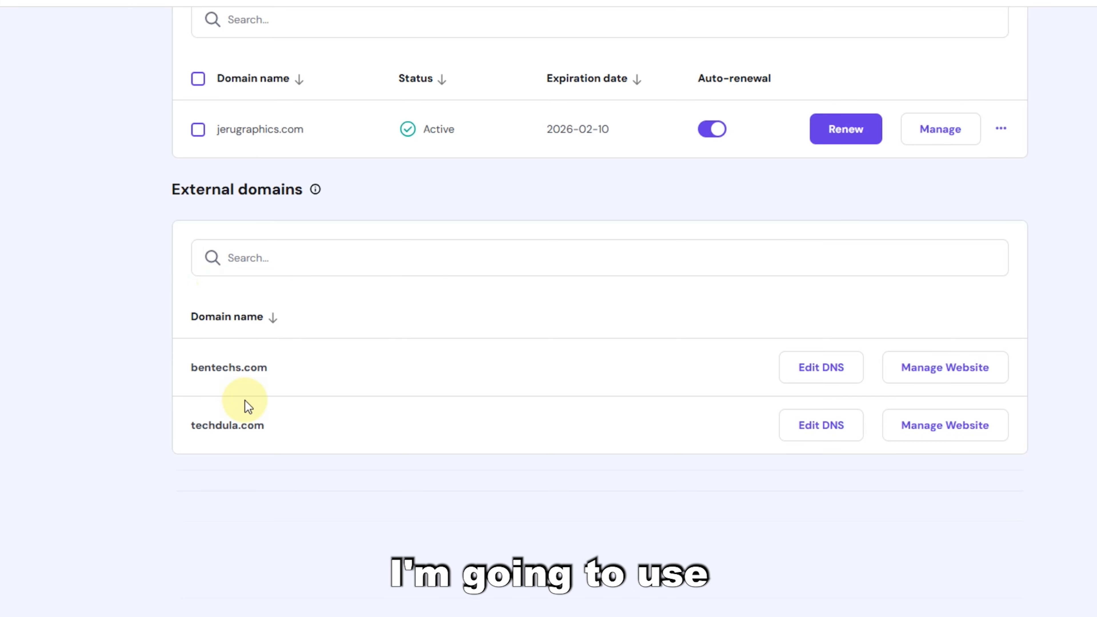
left_click(924, 427)
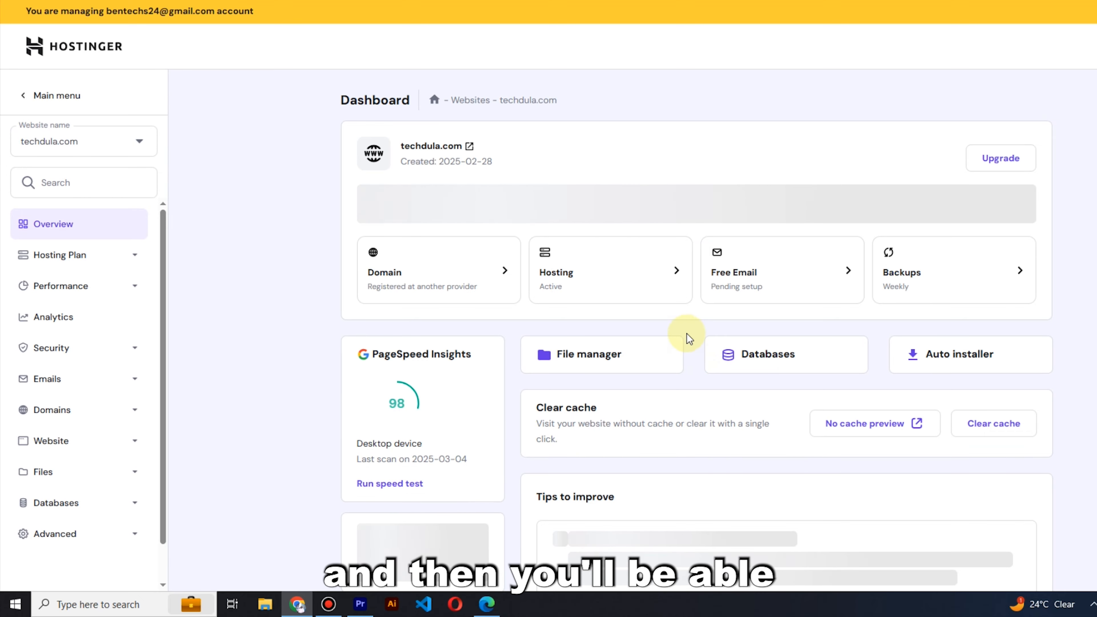
scroll(687, 338, "down", 2)
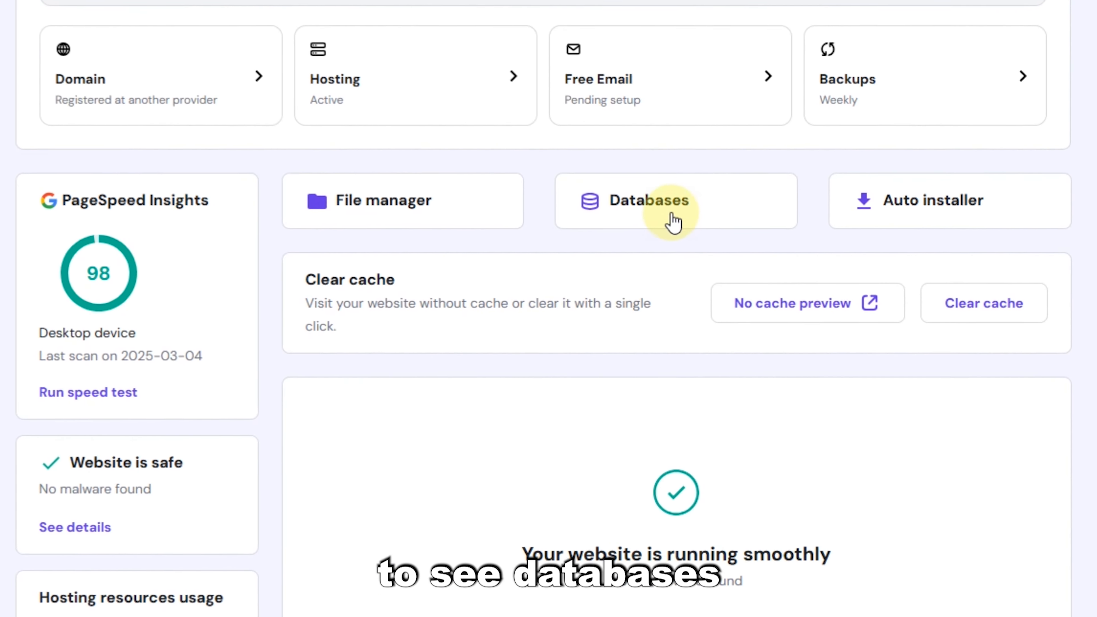
left_click(673, 219)
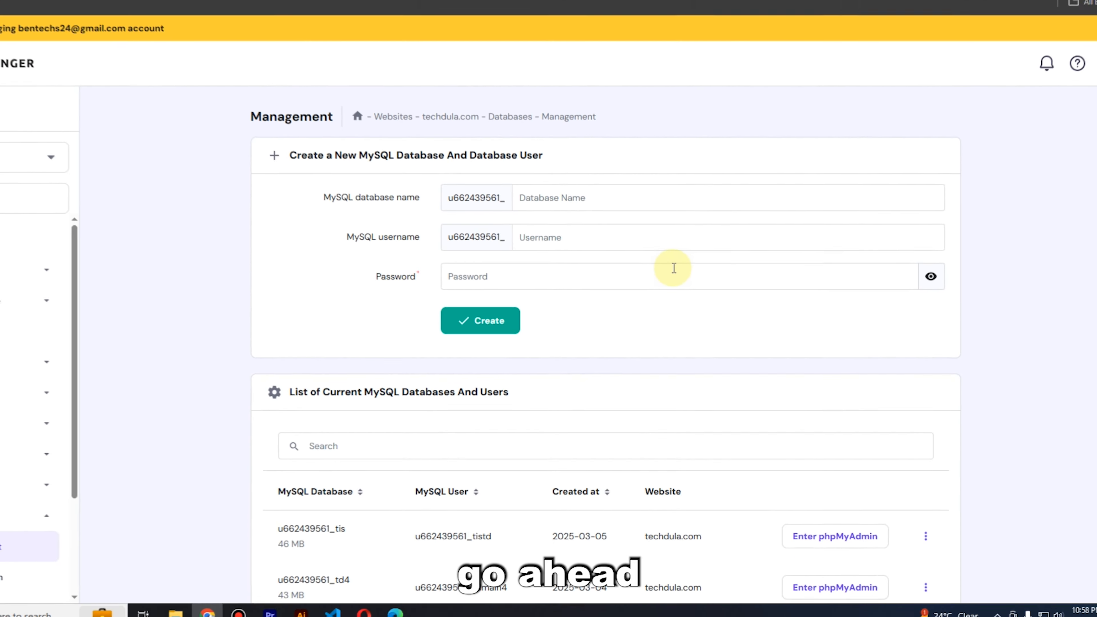
scroll(666, 262, "down", 1)
scroll(655, 253, "up", 1)
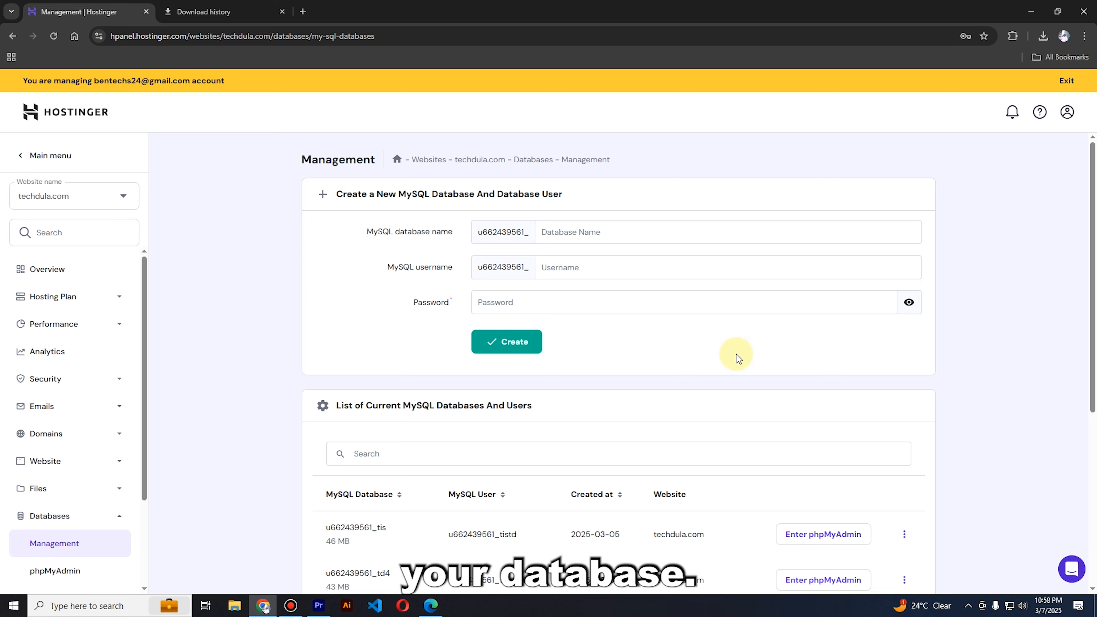
Launch Notepad from Start search and move its window lower left
left_click(582, 232)
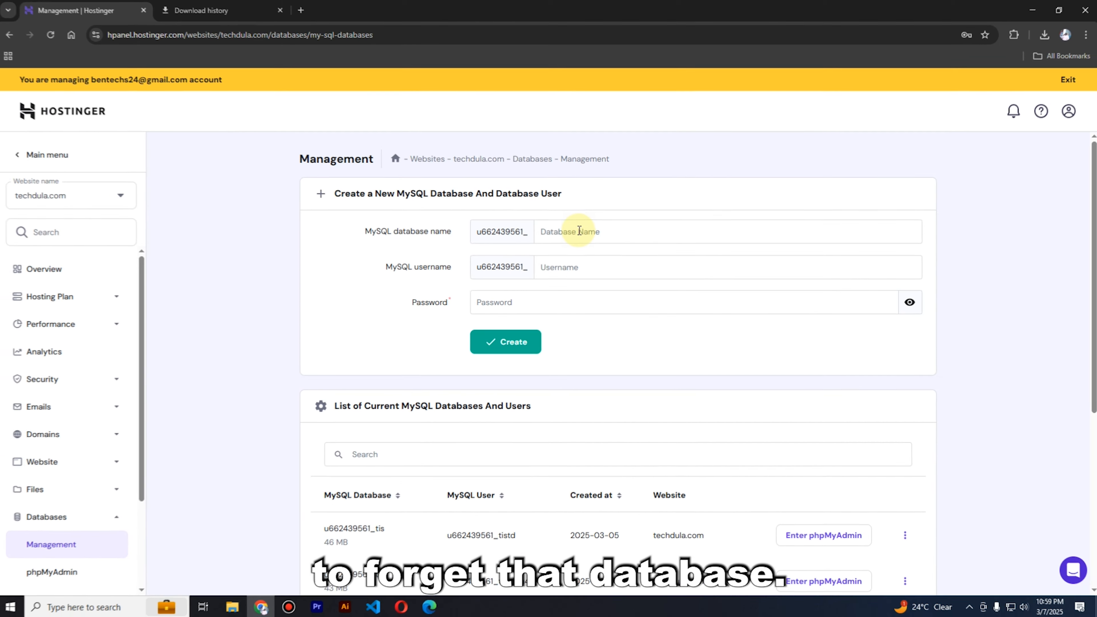
key("super")
type("te")
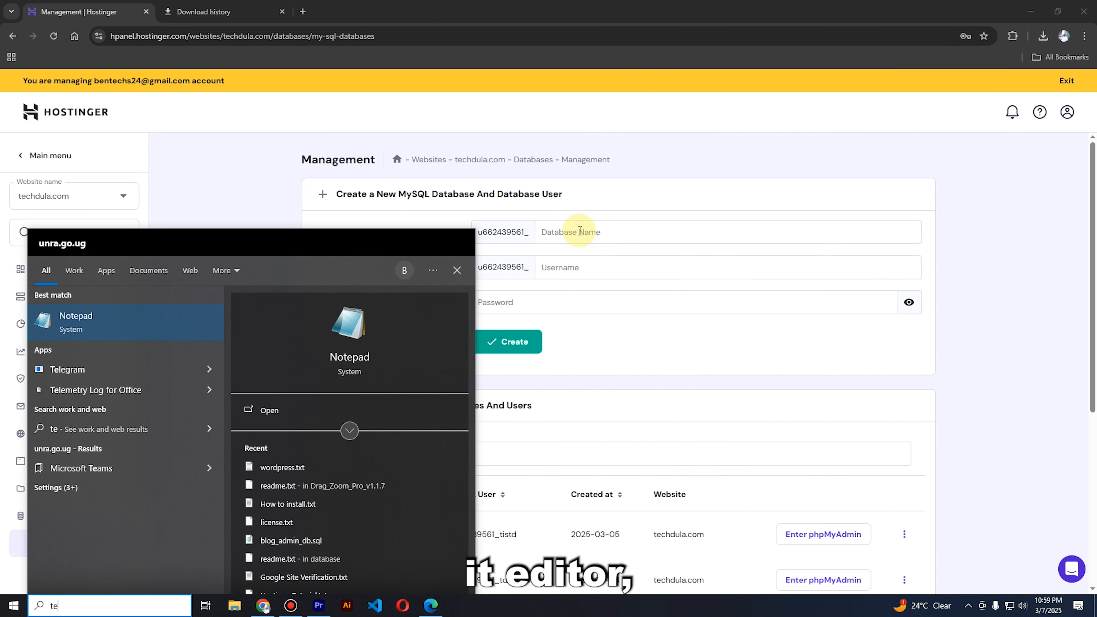
key("Return")
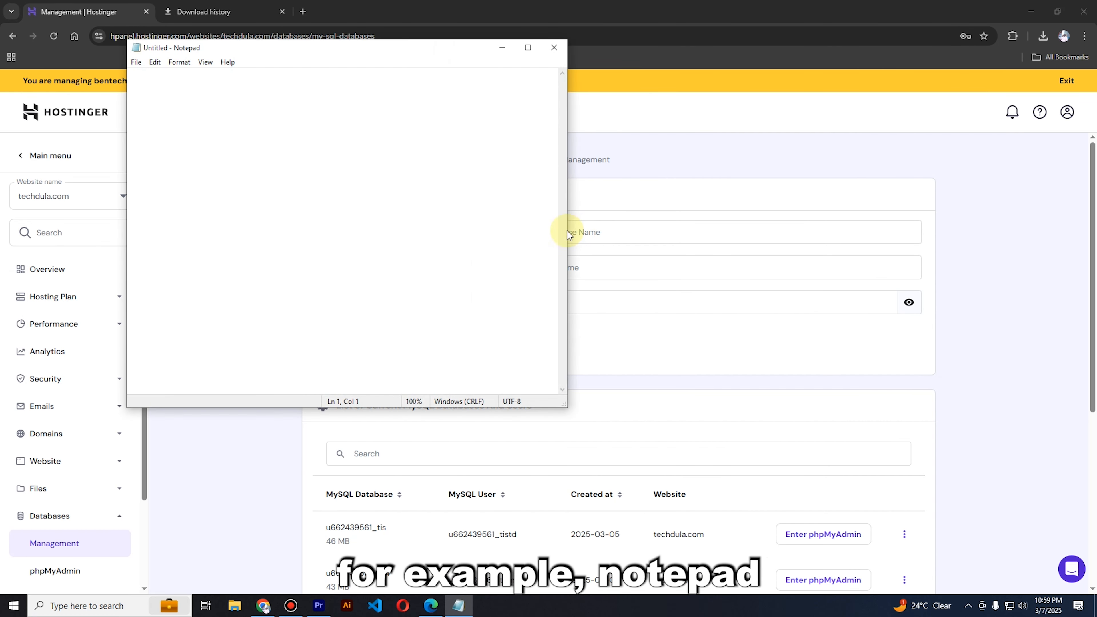
left_click_drag(437, 47, 349, 127)
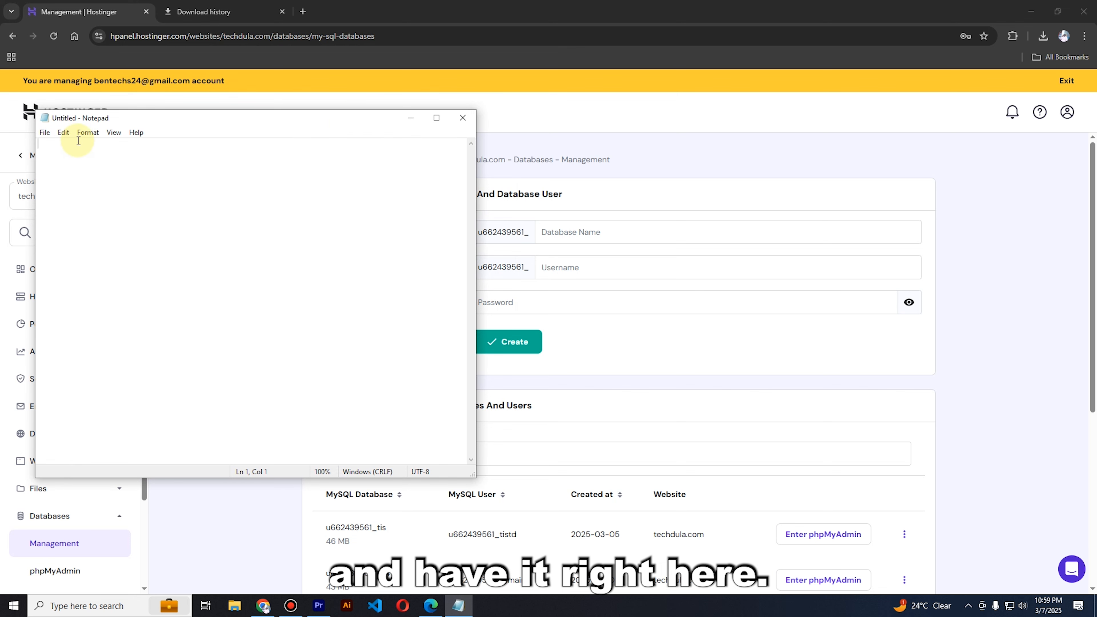
Set Notepad's font size to 20 and resize Chrome to sit beside it
left_click(88, 132)
left_click(95, 160)
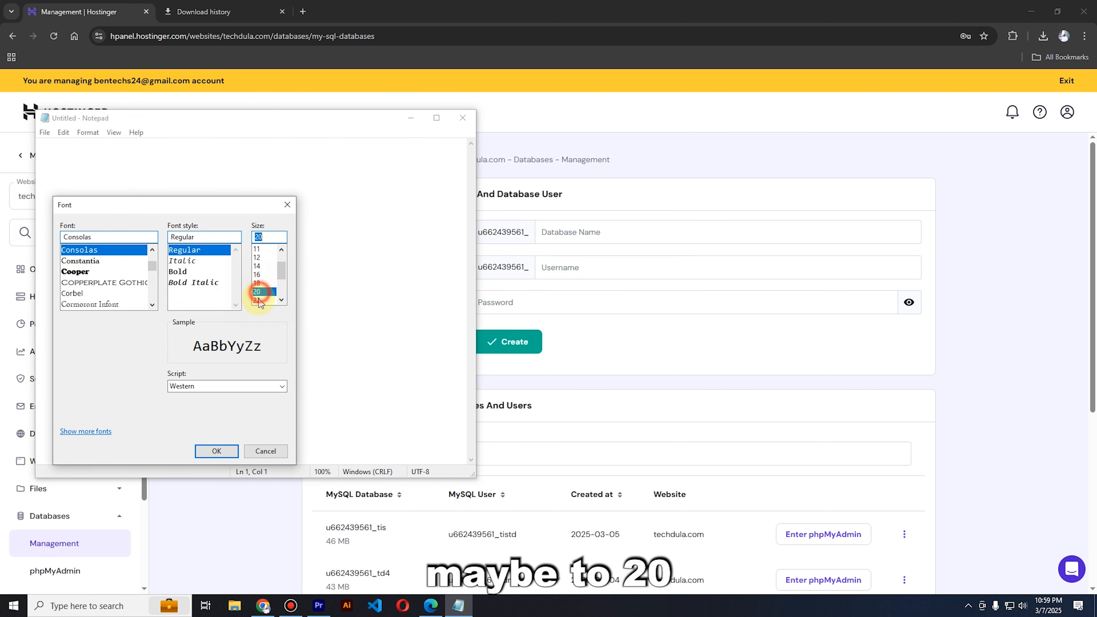
left_click(216, 451)
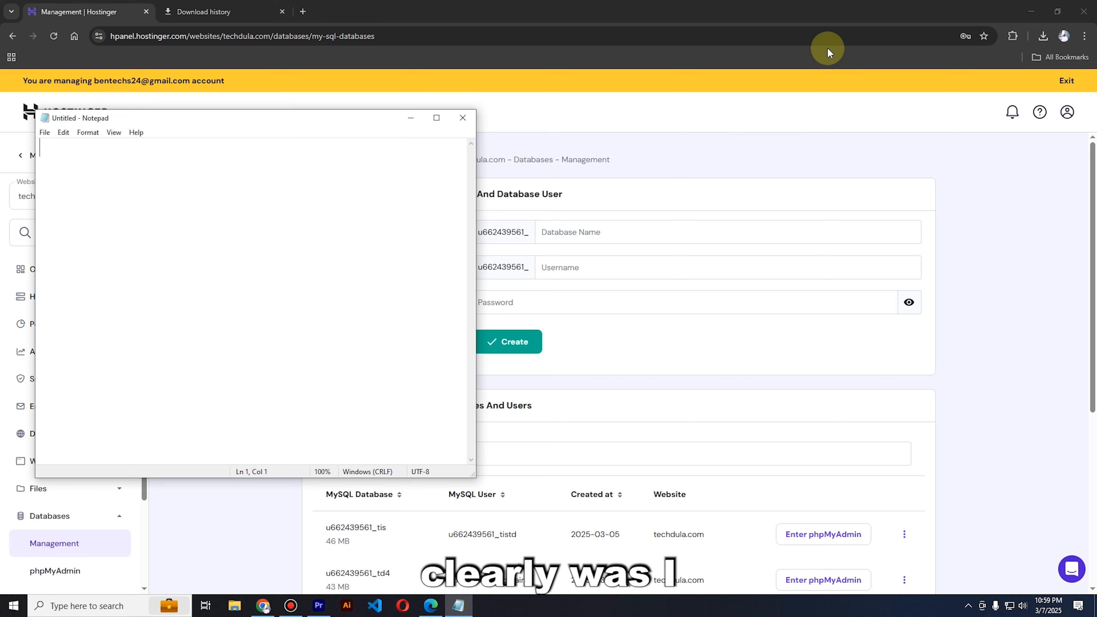
left_click_drag(852, 13, 789, 29)
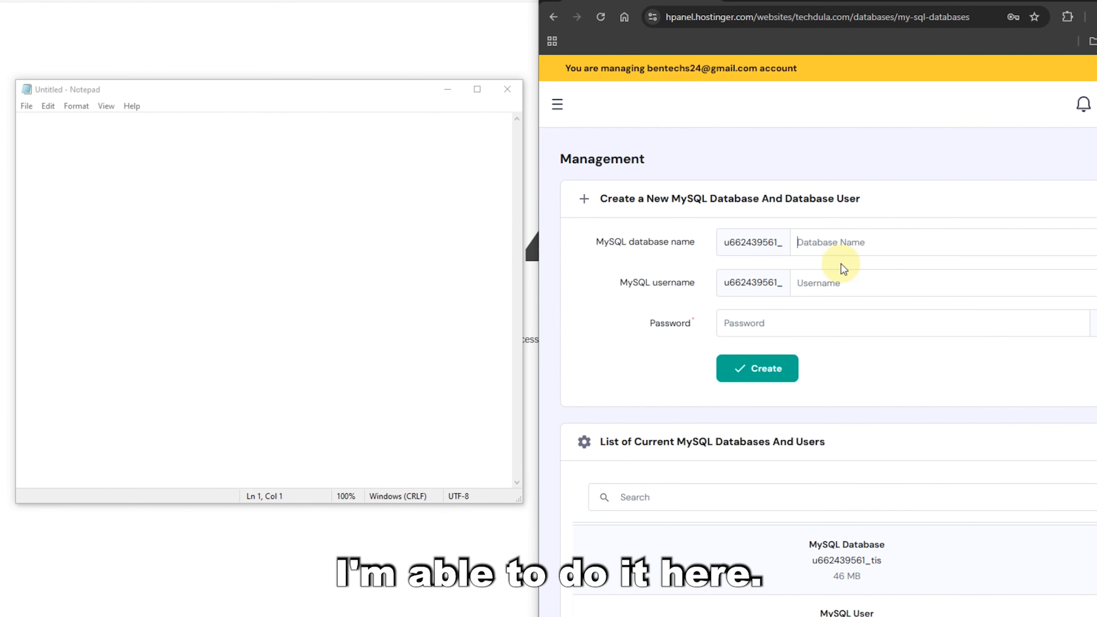
Enter database name td2, username techdula4, and a password in the new-database form
left_click(841, 241)
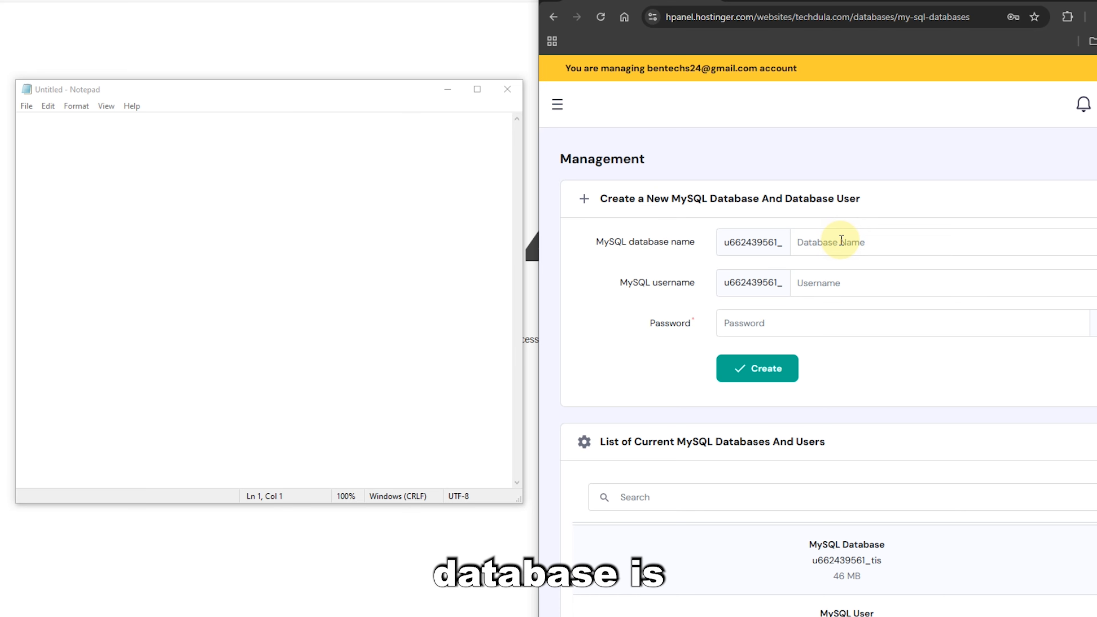
type("td2")
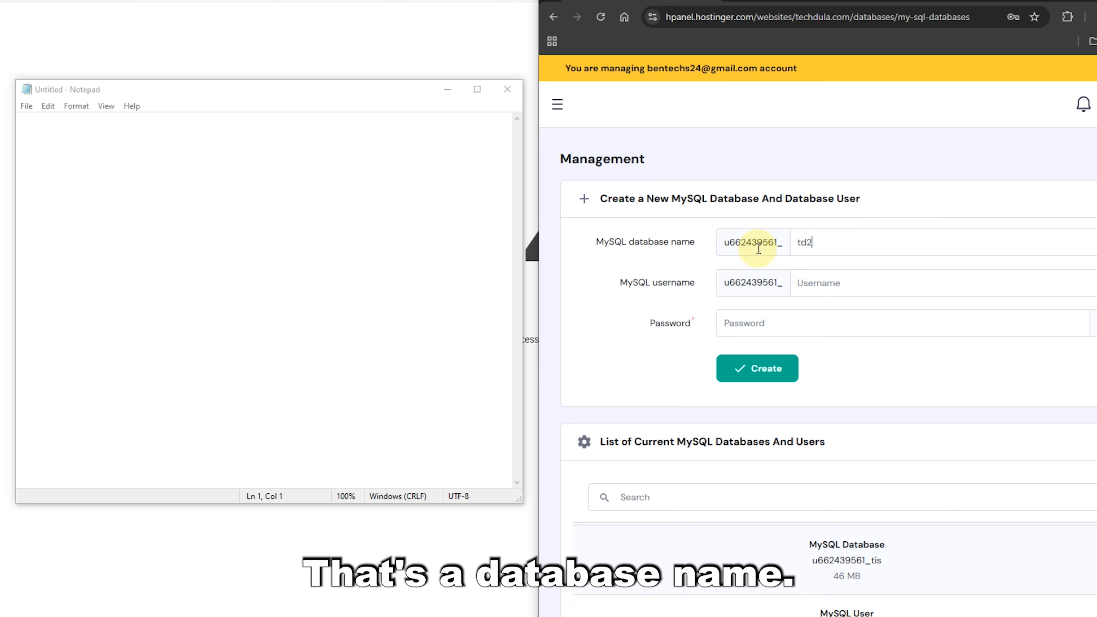
left_click(810, 286)
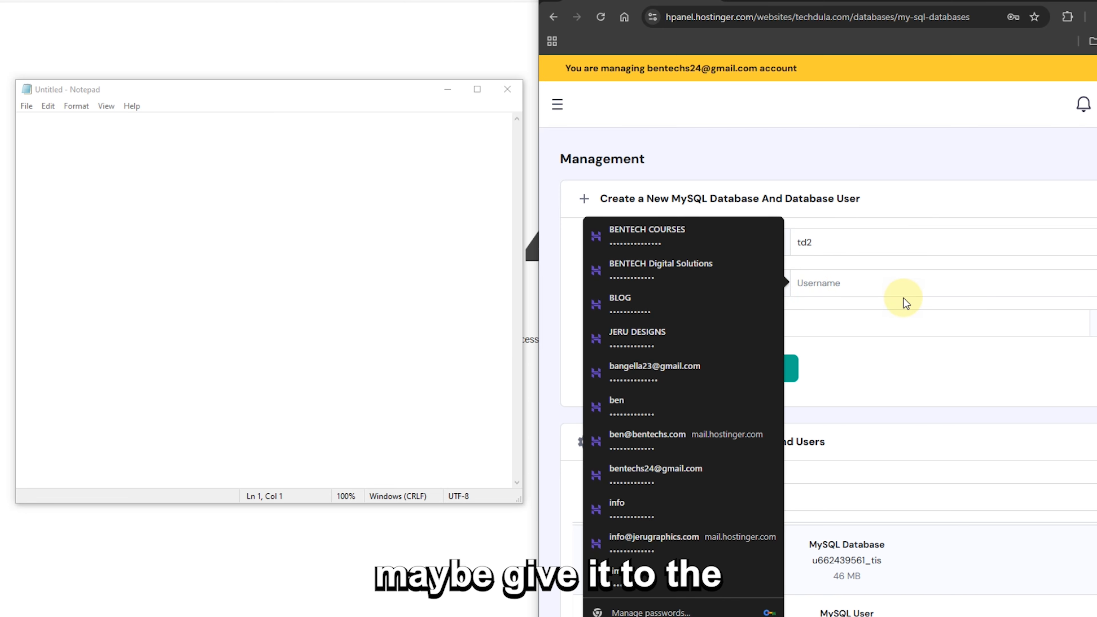
type("tech")
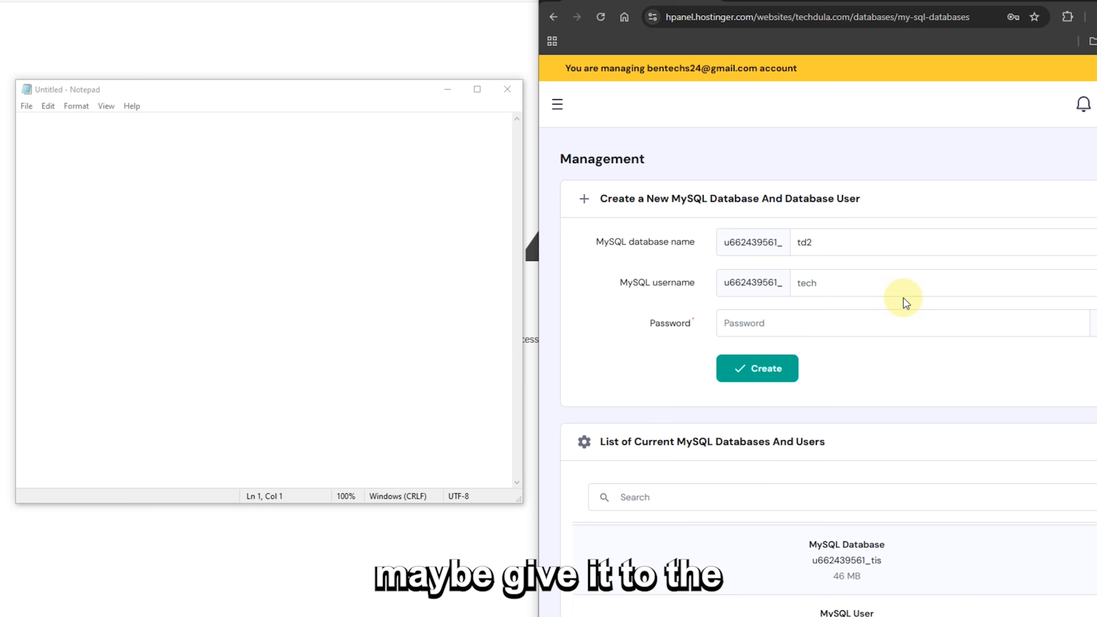
type("dula4")
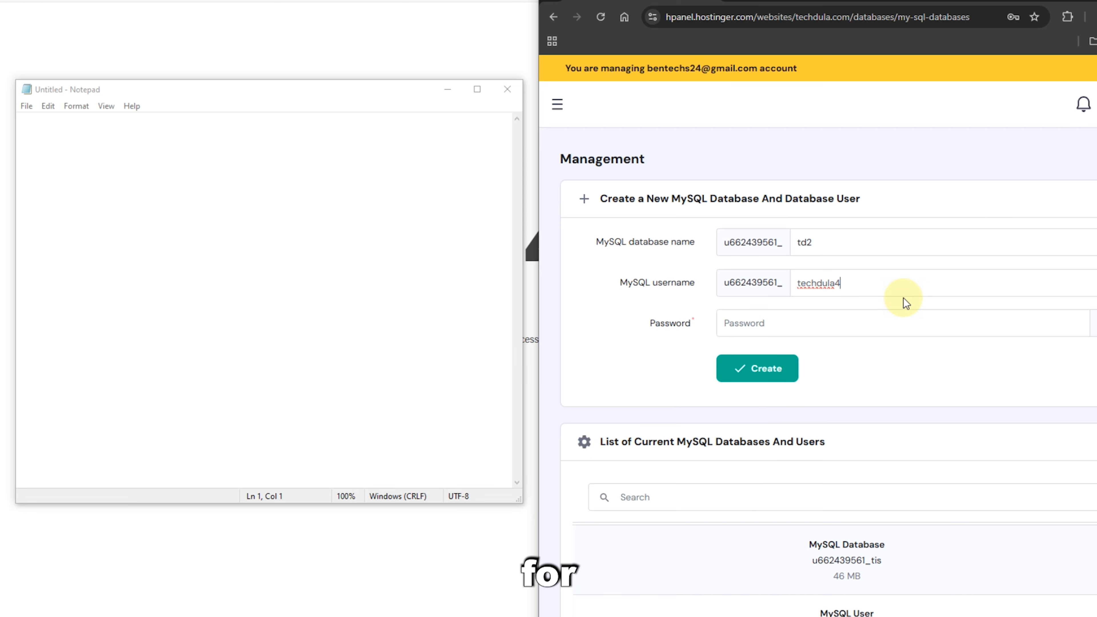
left_click(763, 323)
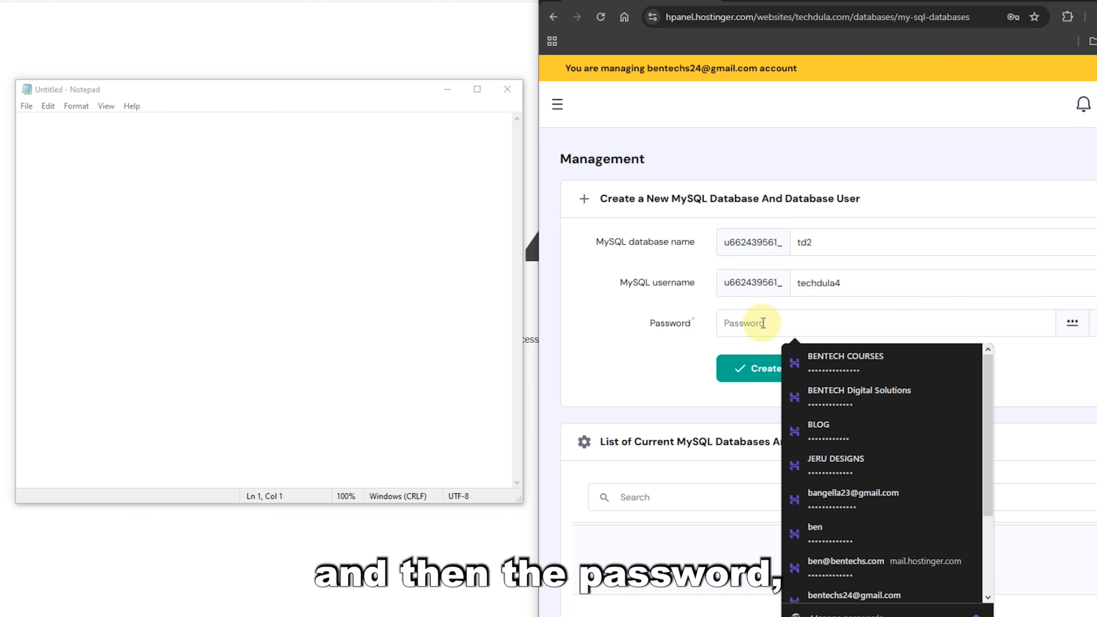
type("•••••")
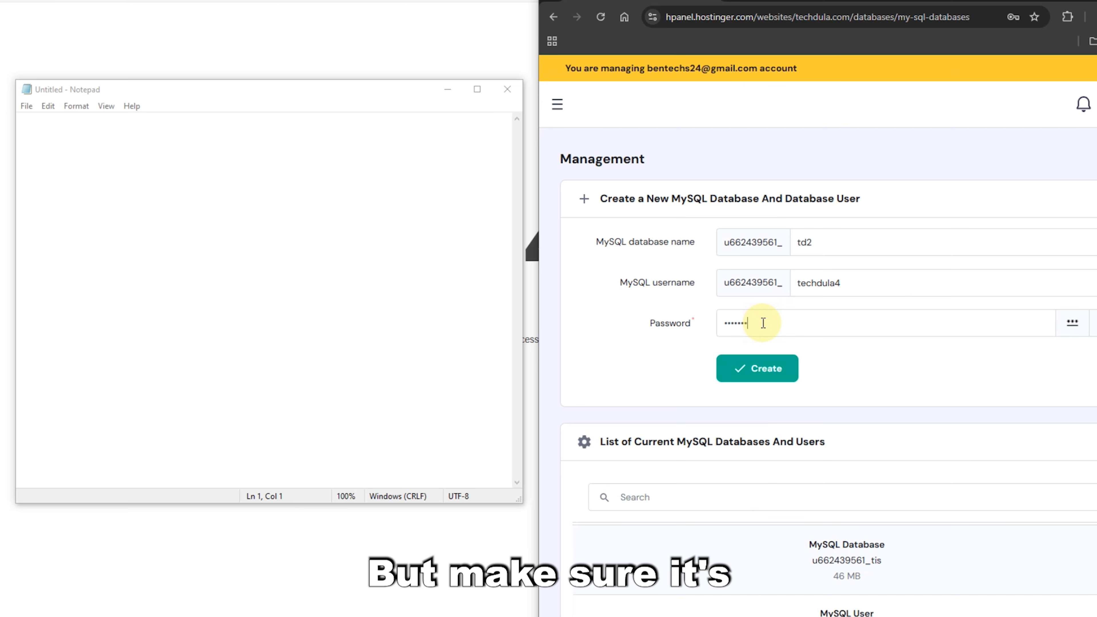
type("•••••")
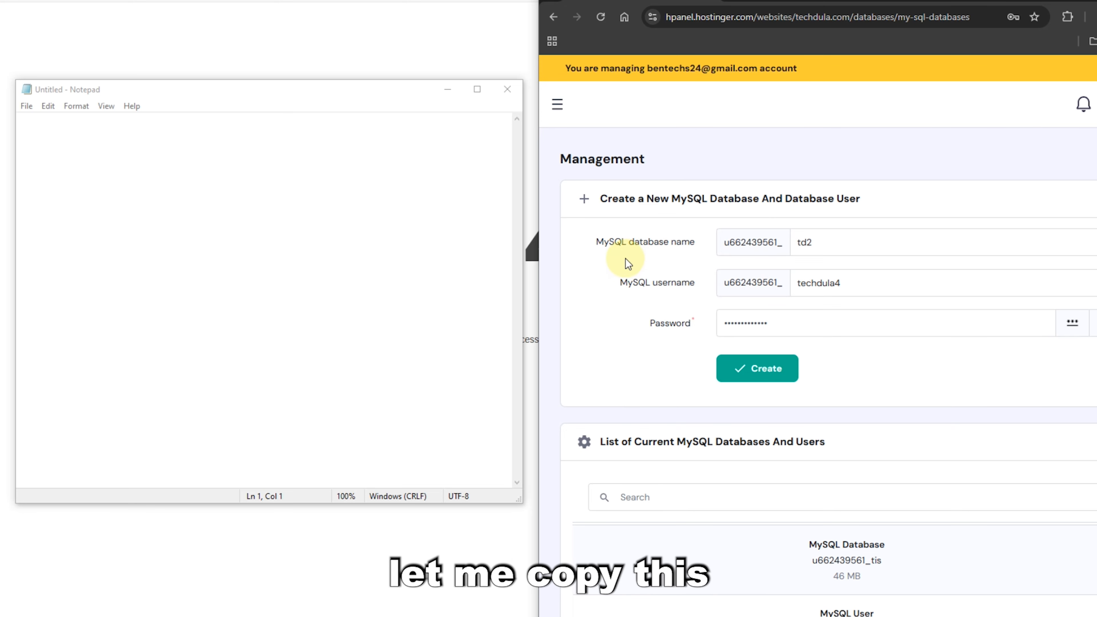
Paste the MySQL database name, MySQL username and Password labels into Notepad as three lines
left_click_drag(581, 242, 698, 243)
key("ctrl+c")
left_click(120, 146)
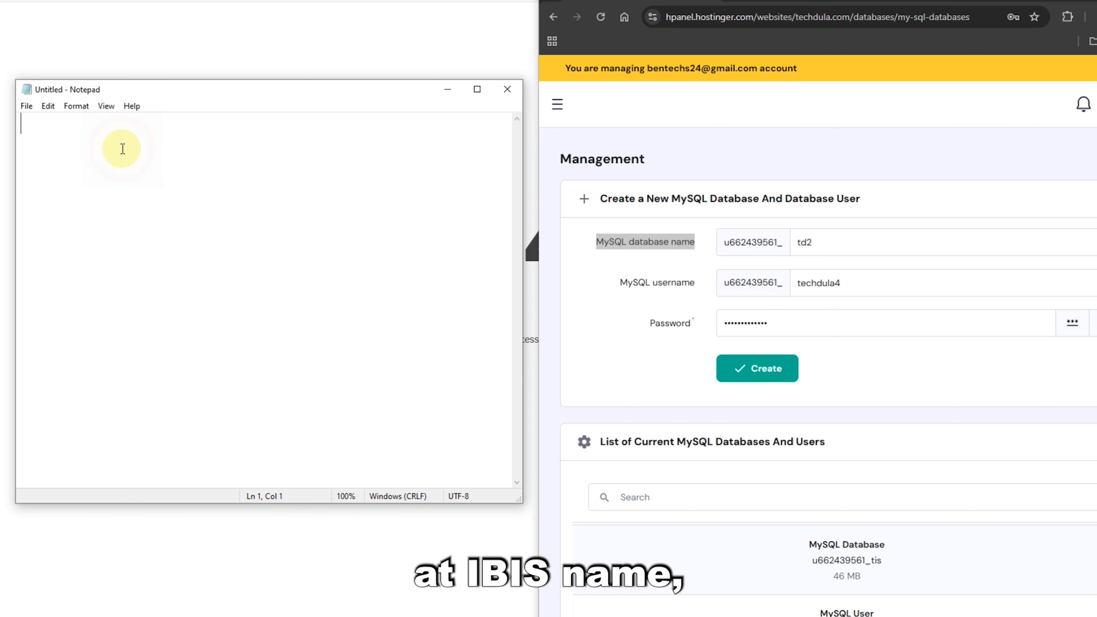
key("ctrl+v")
type(":")
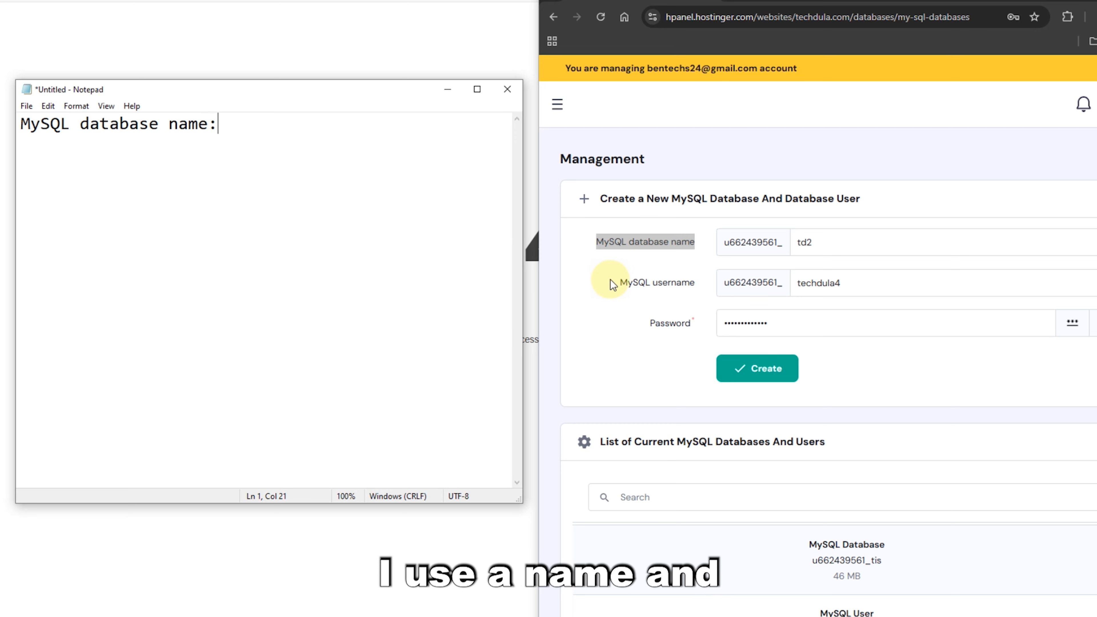
left_click_drag(612, 283, 710, 286)
left_click(231, 134)
key("Return")
key("ctrl+v")
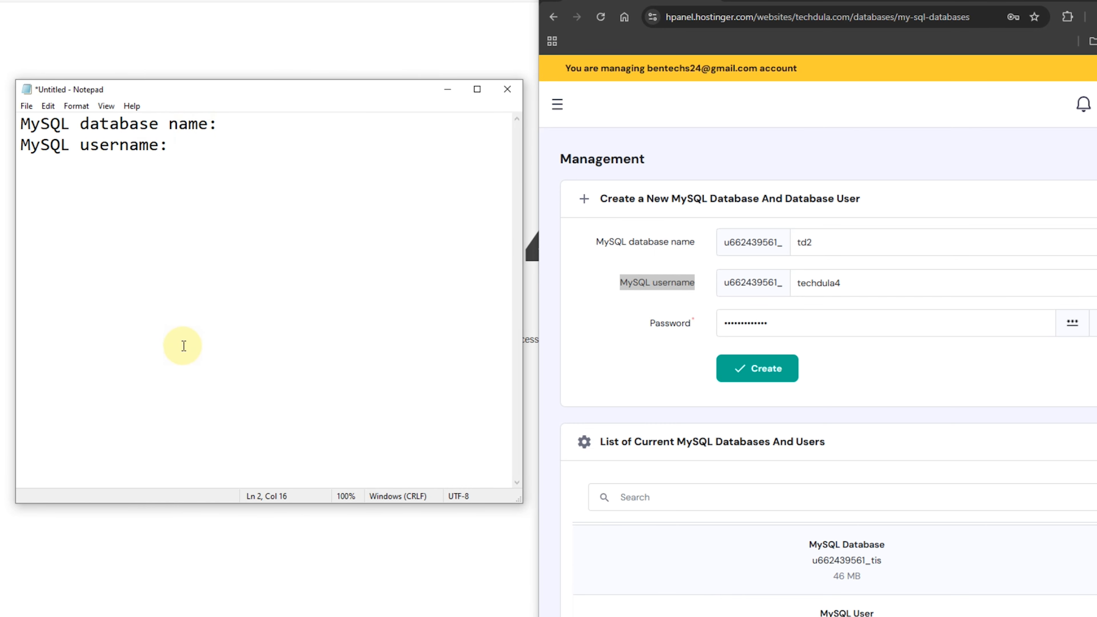
left_click_drag(645, 327, 703, 328)
key("ctrl+c")
left_click(203, 177)
key("Return")
key("ctrl+v")
type(":")
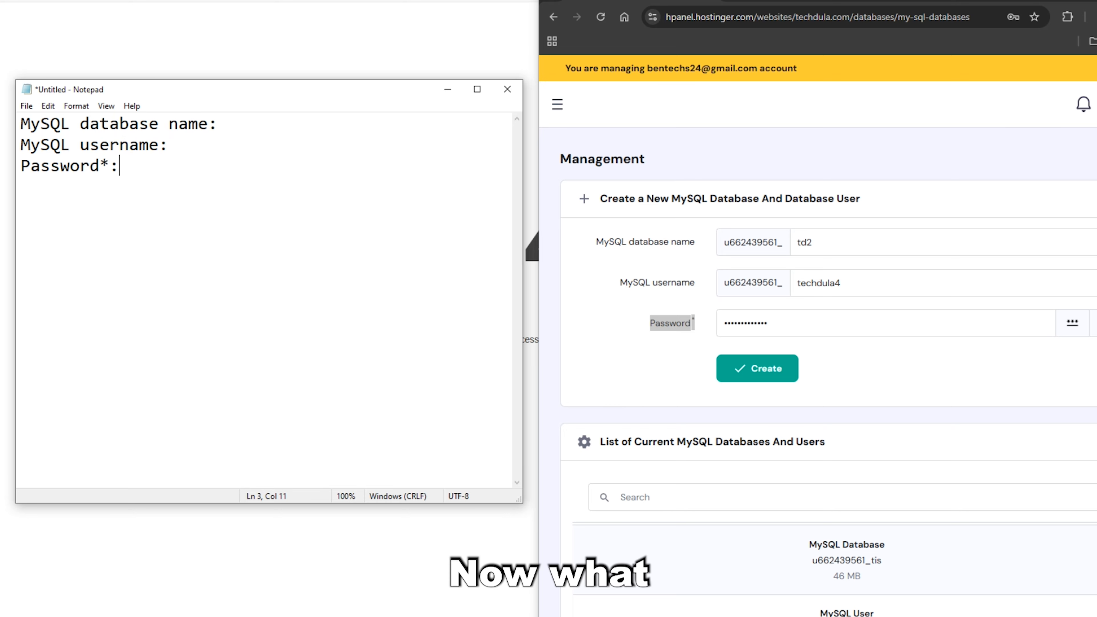
Complete line 1 with the full database name u662439561_td2
left_click(720, 247)
left_click_drag(720, 247, 790, 248)
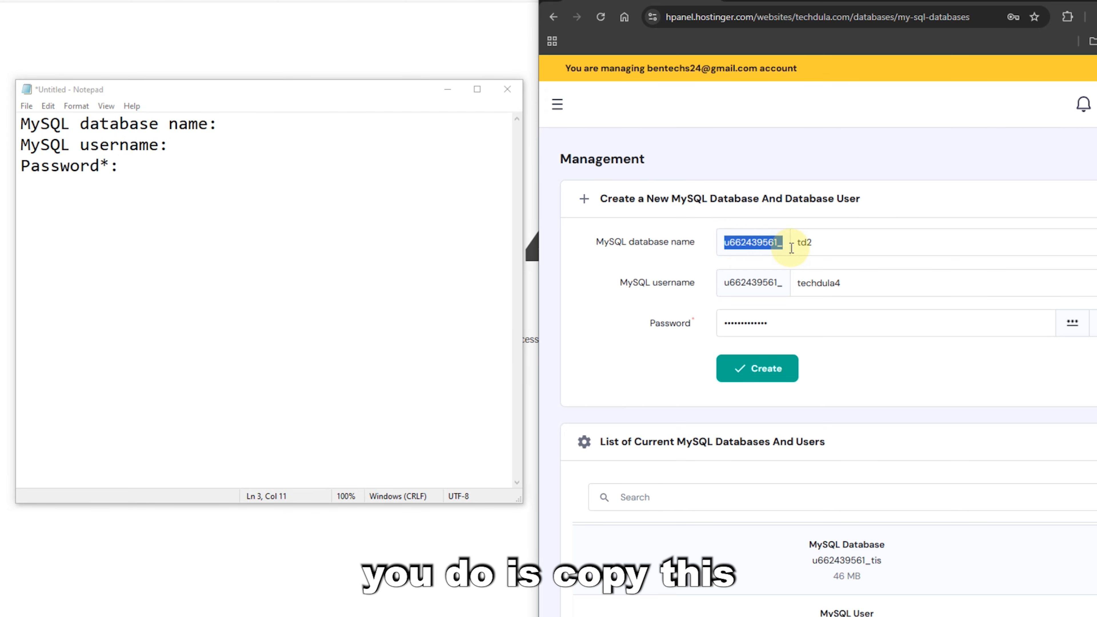
key("ctrl+c")
left_click(268, 125)
key("ctrl+v")
left_click_drag(821, 242, 772, 239)
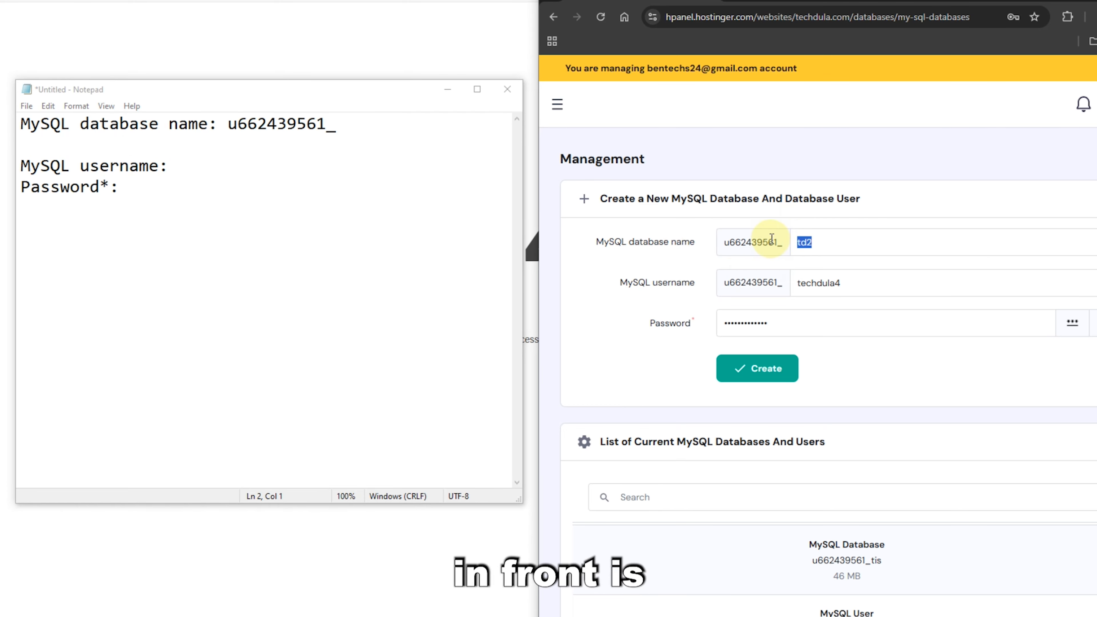
left_click(376, 132)
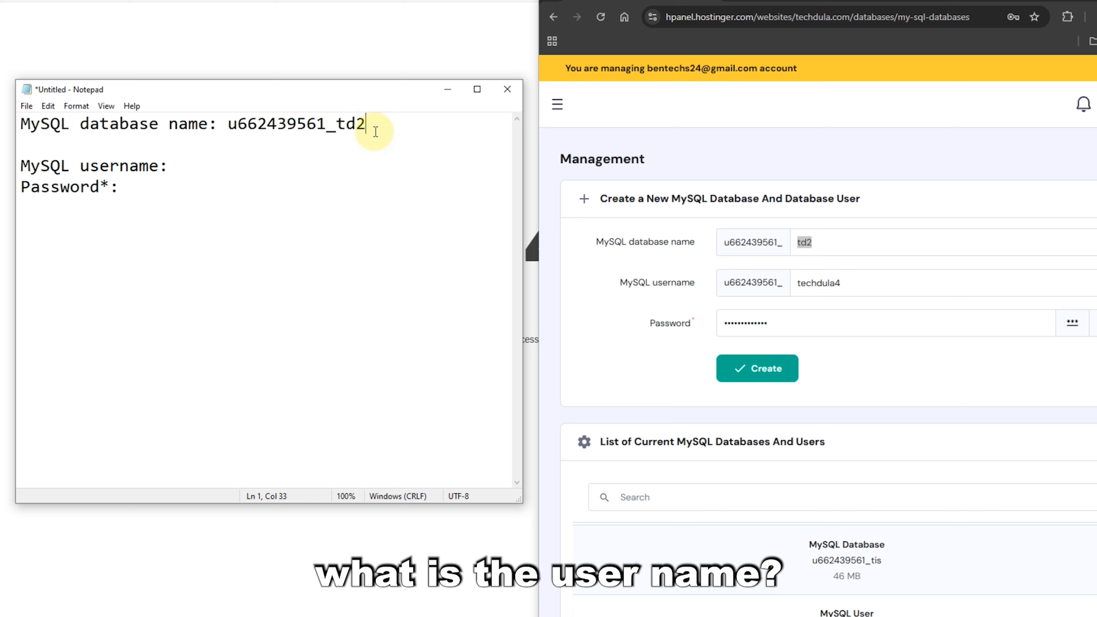
left_click_drag(367, 128, 228, 129)
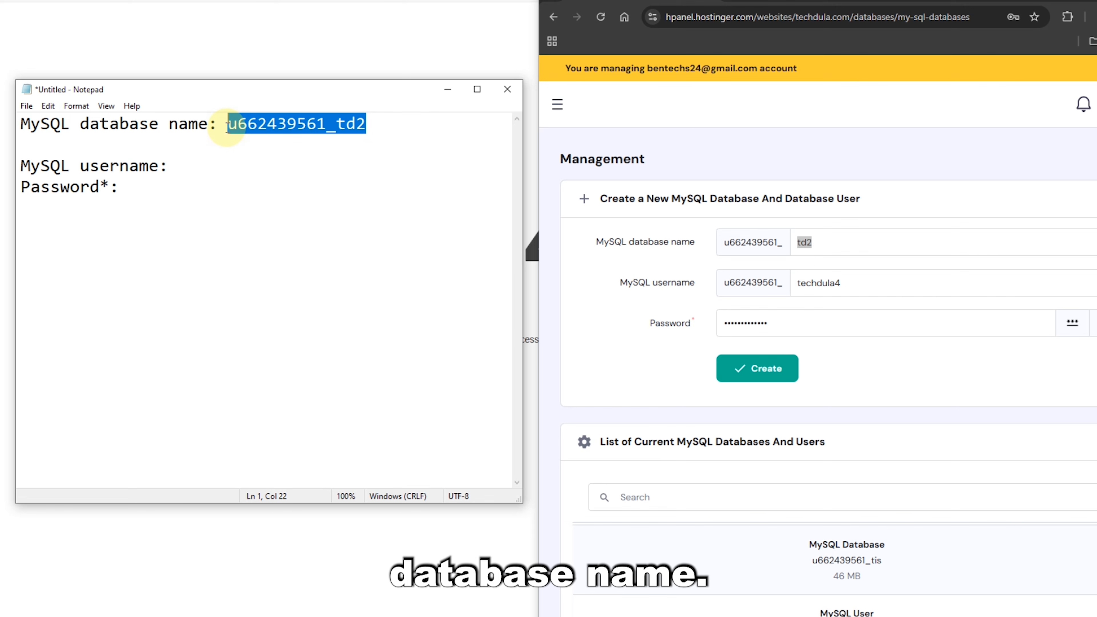
left_click(735, 283)
double_click(735, 282)
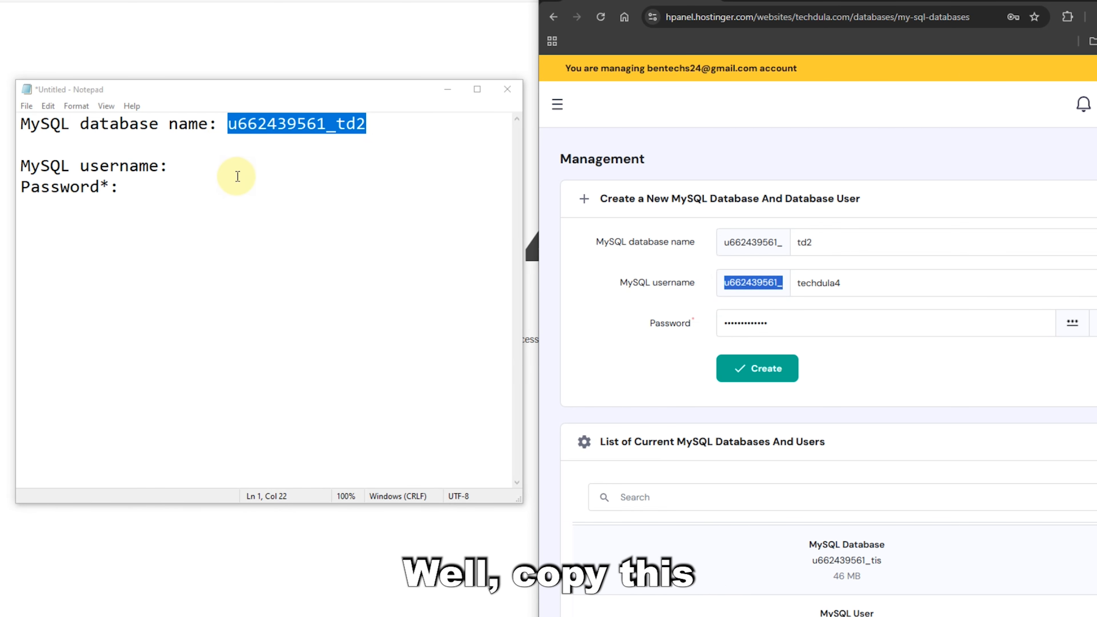
left_click(234, 165)
double_click(850, 282)
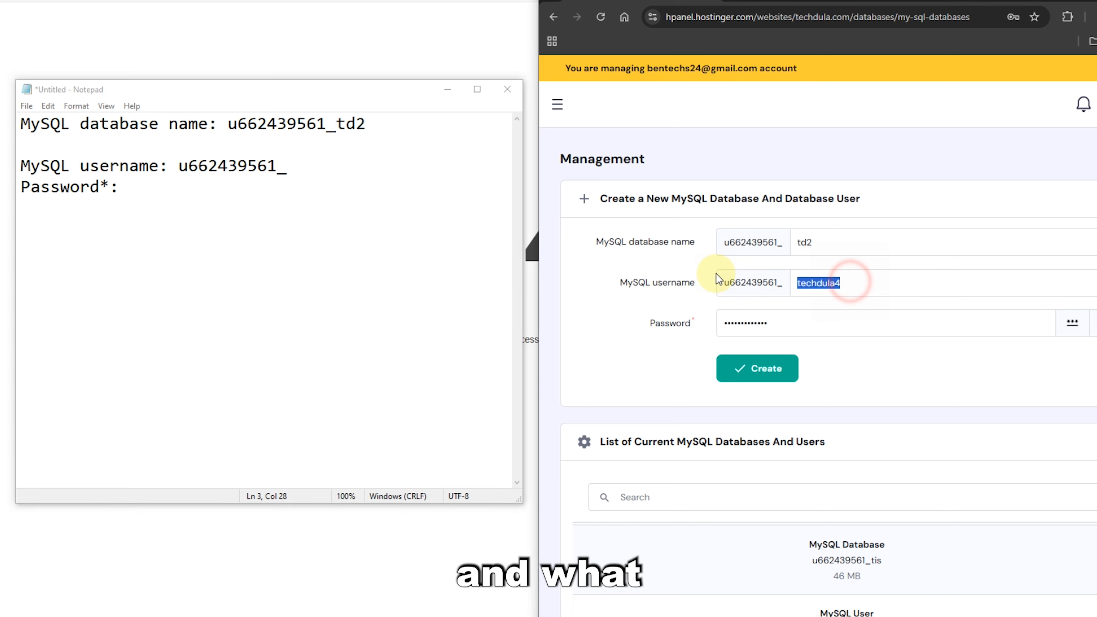
left_click(325, 172)
key("ctrl+v")
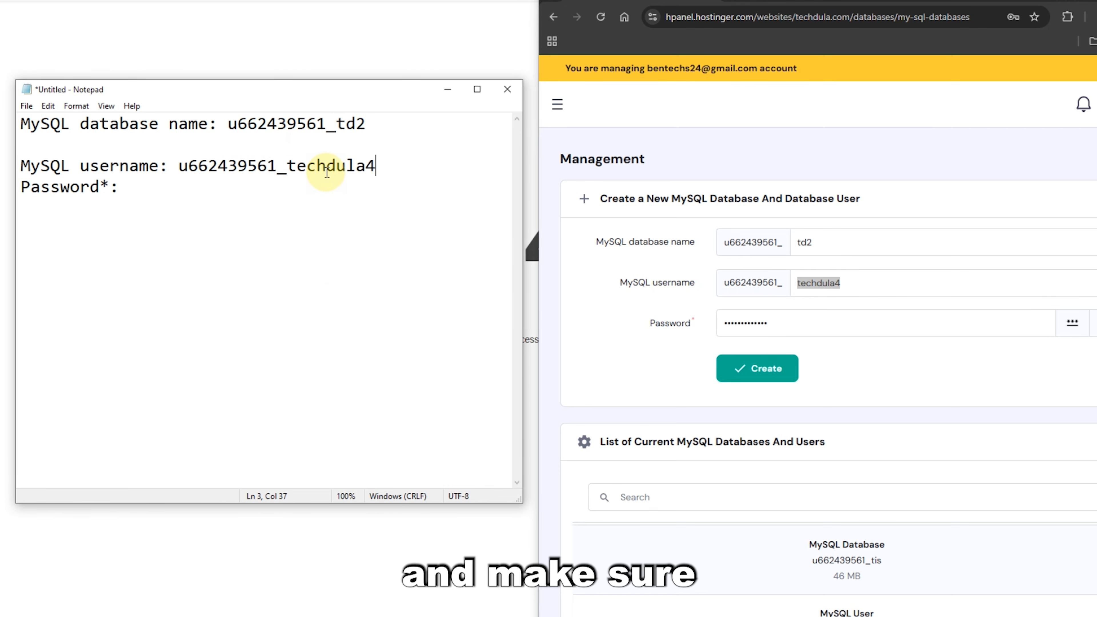
double_click(796, 323)
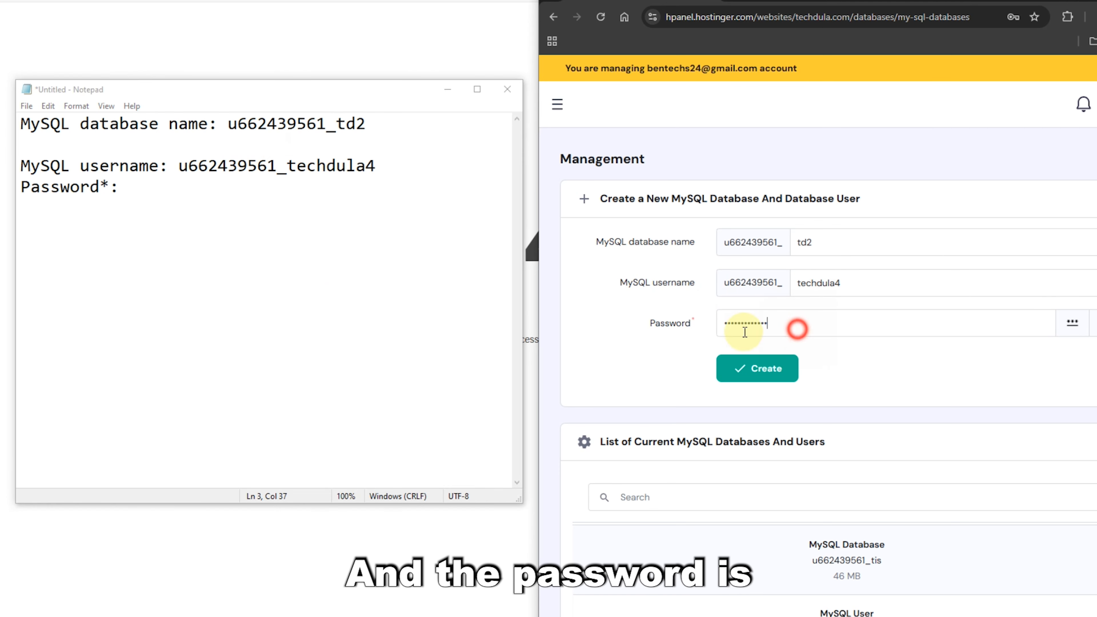
left_click(161, 193)
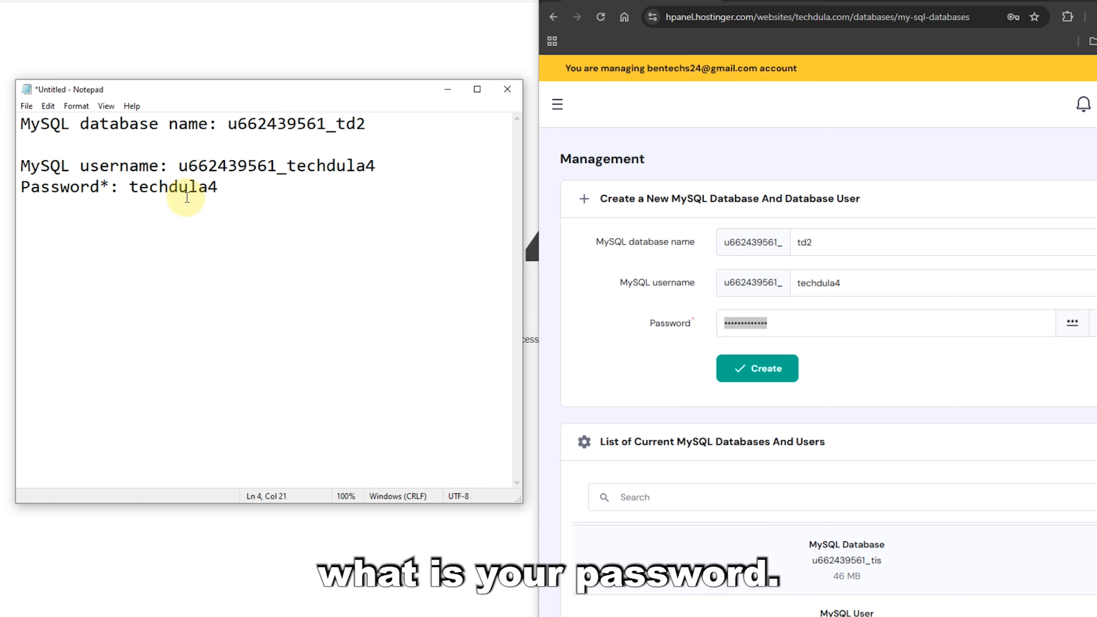
type(".")
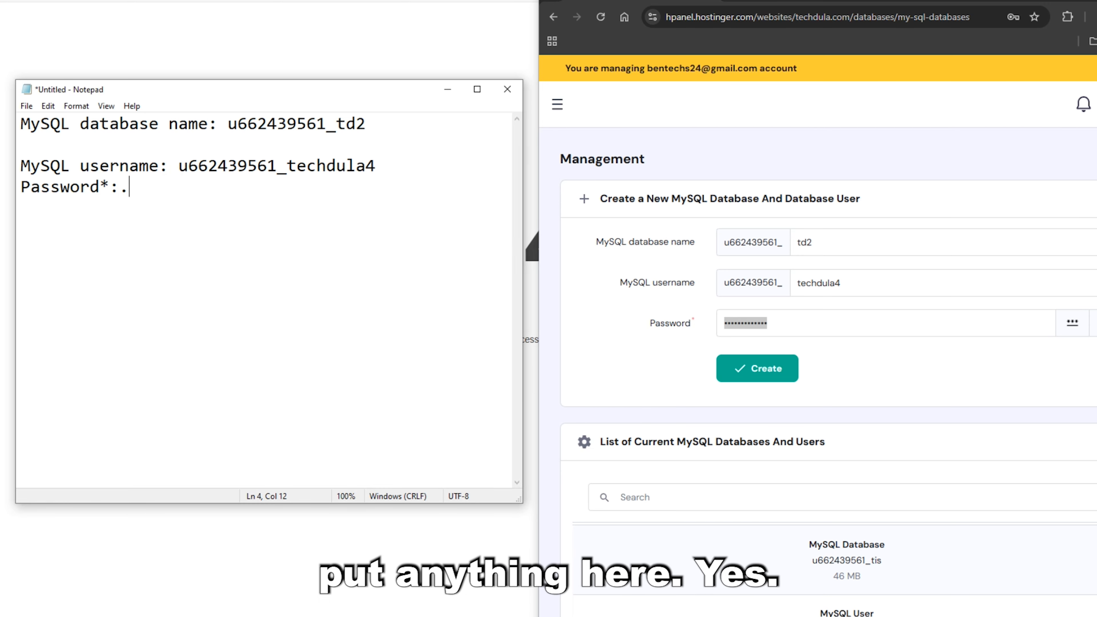
type("**************")
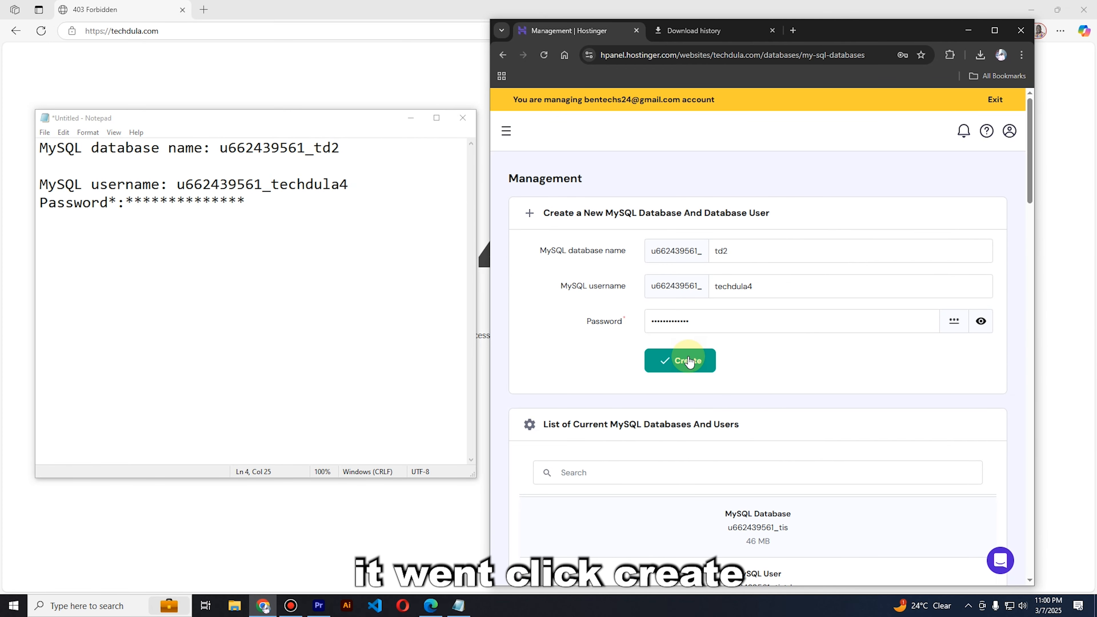
left_click(689, 362)
left_click(995, 30)
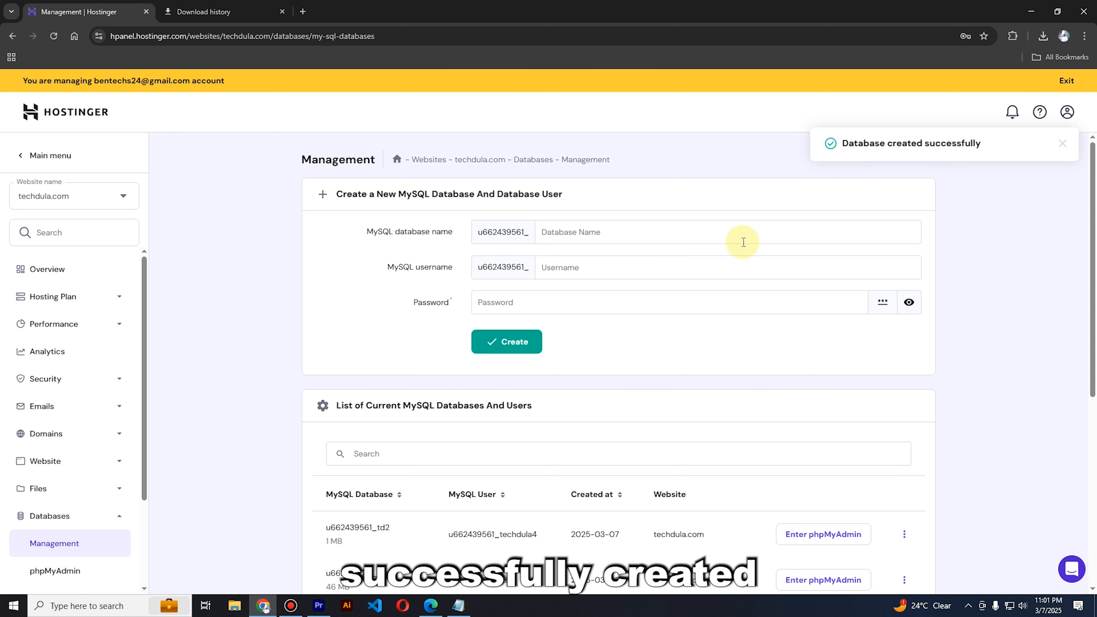
scroll(726, 382, "down", 3)
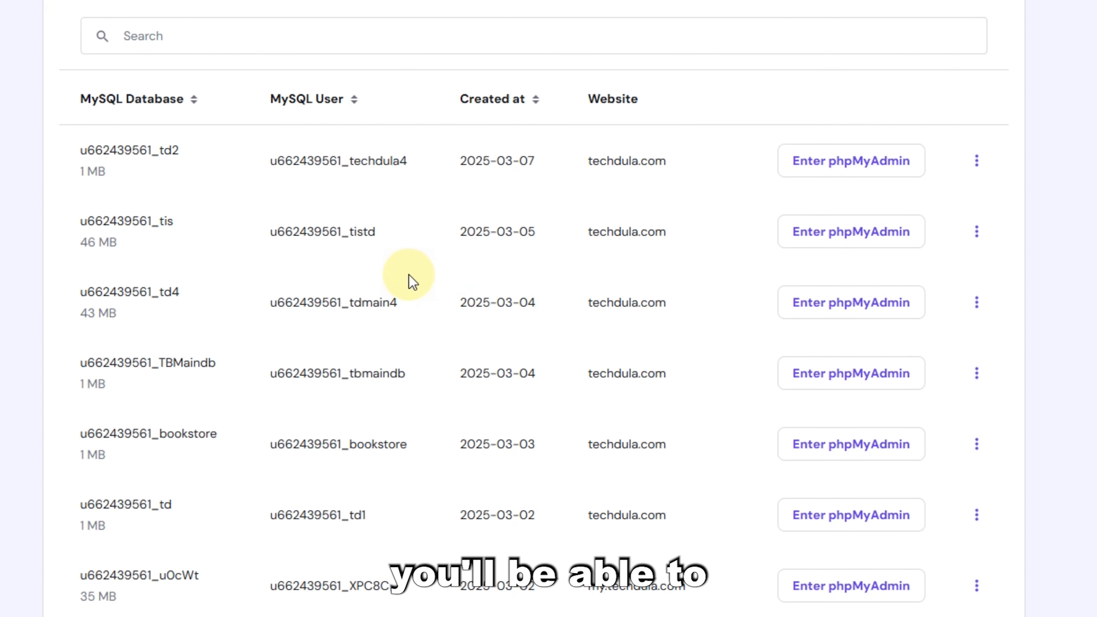
mouse_move(546, 168)
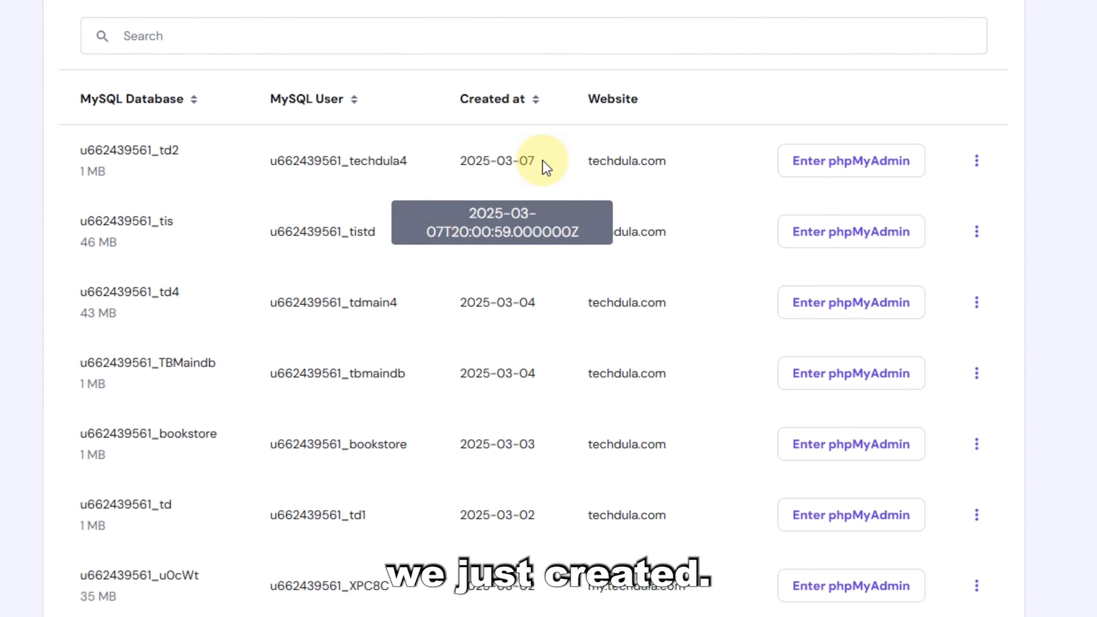
Check the td2 database and techdula4 user in the current databases list
left_click_drag(159, 149, 194, 155)
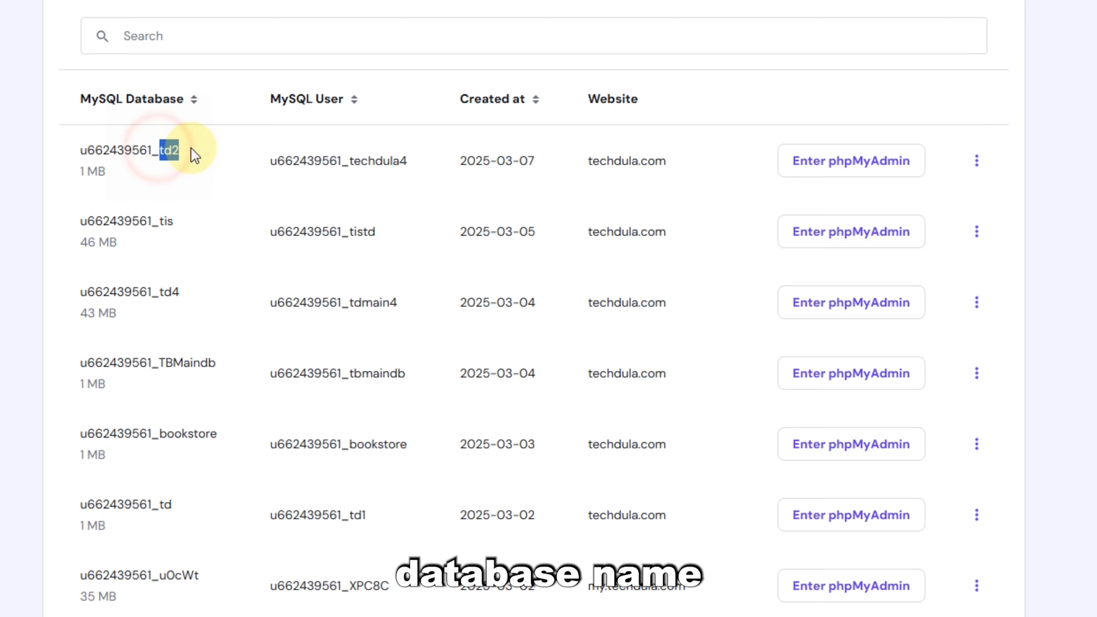
left_click_drag(349, 159, 574, 161)
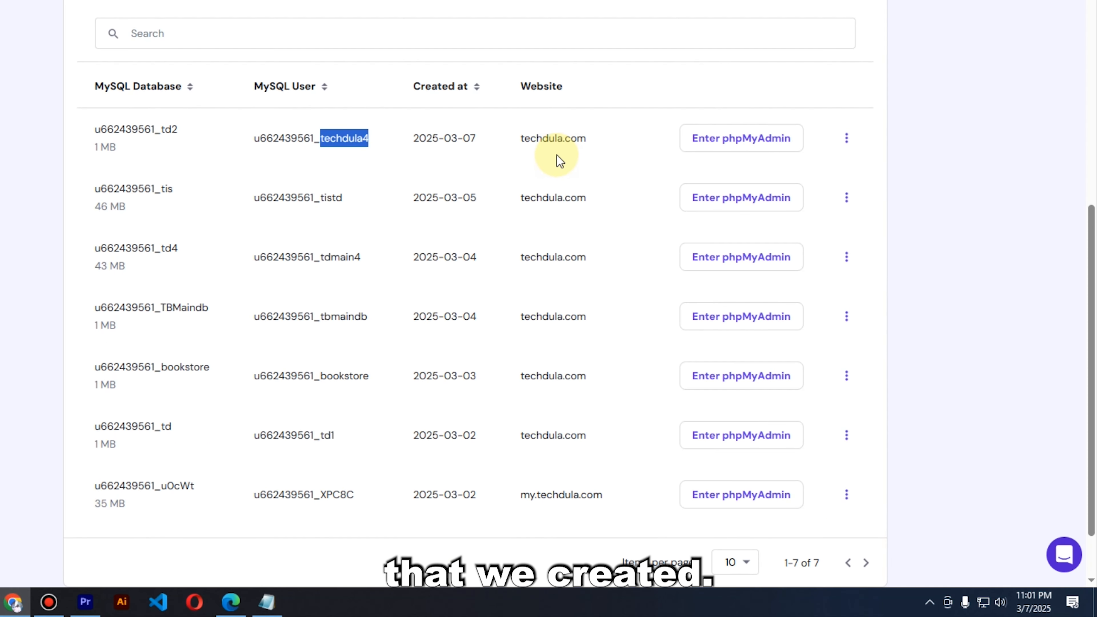
scroll(557, 155, "up", 3)
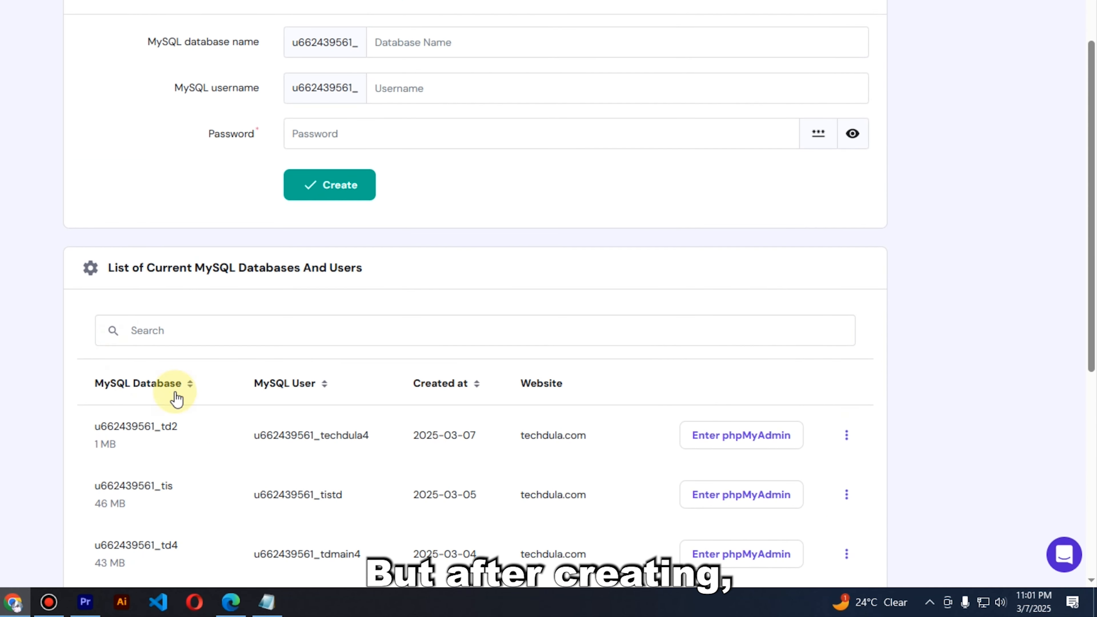
scroll(806, 423, "down", 1)
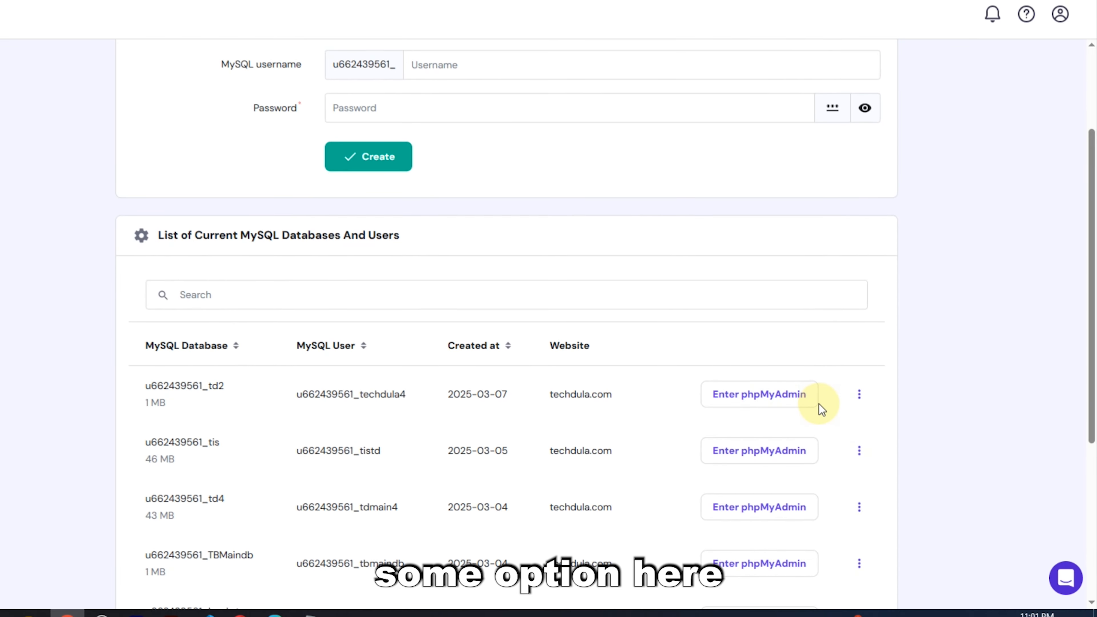
left_click(859, 394)
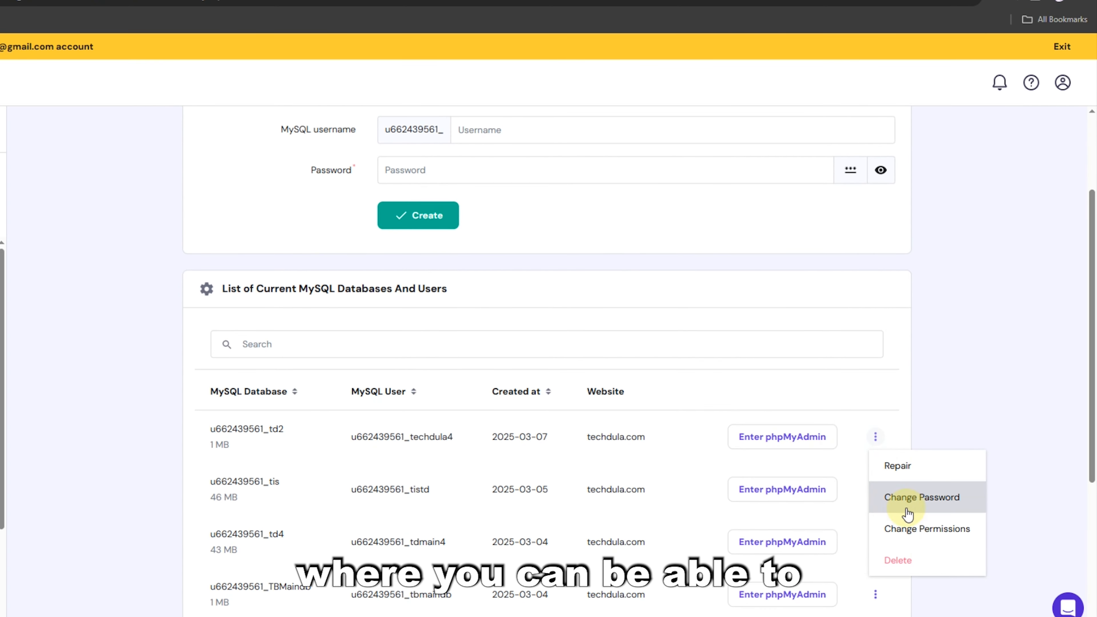
left_click(911, 531)
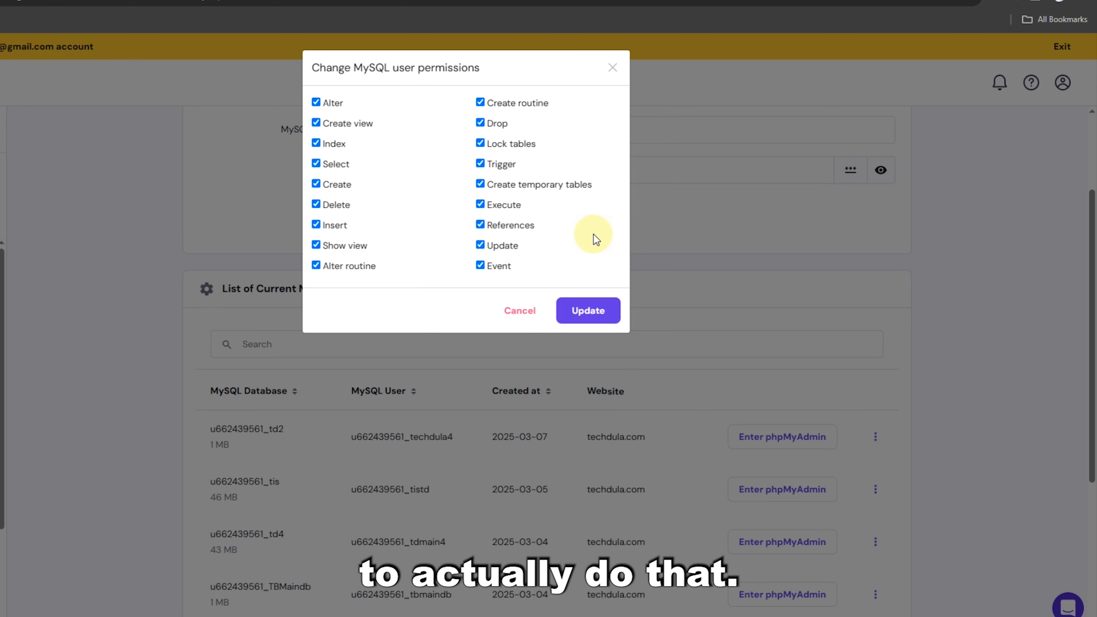
left_click(521, 310)
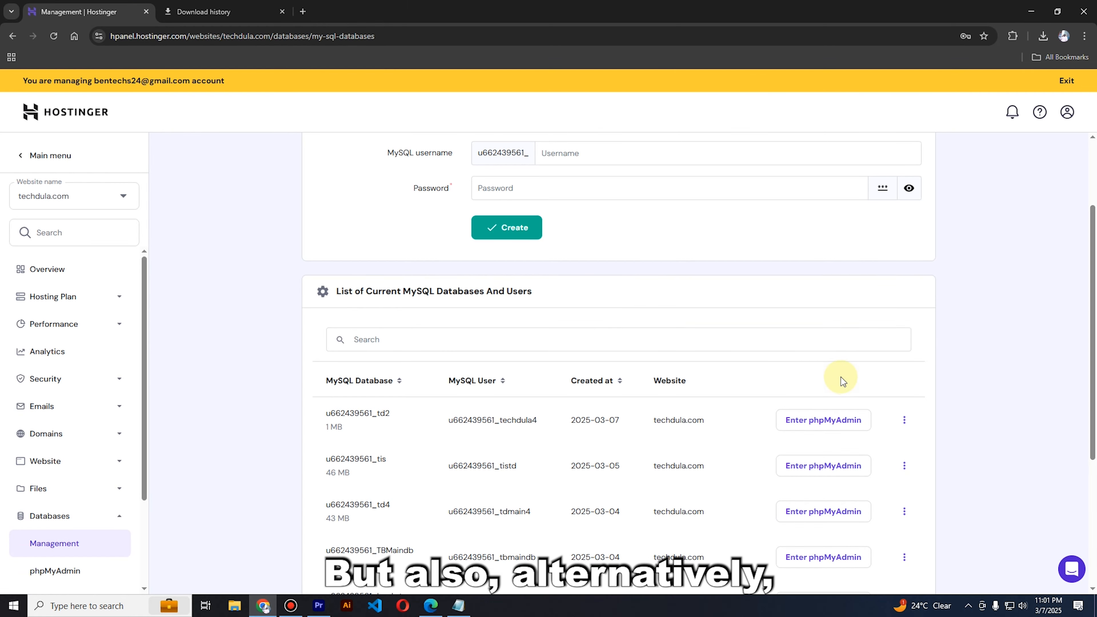
scroll(749, 343, "up", 2)
scroll(747, 347, "down", 1)
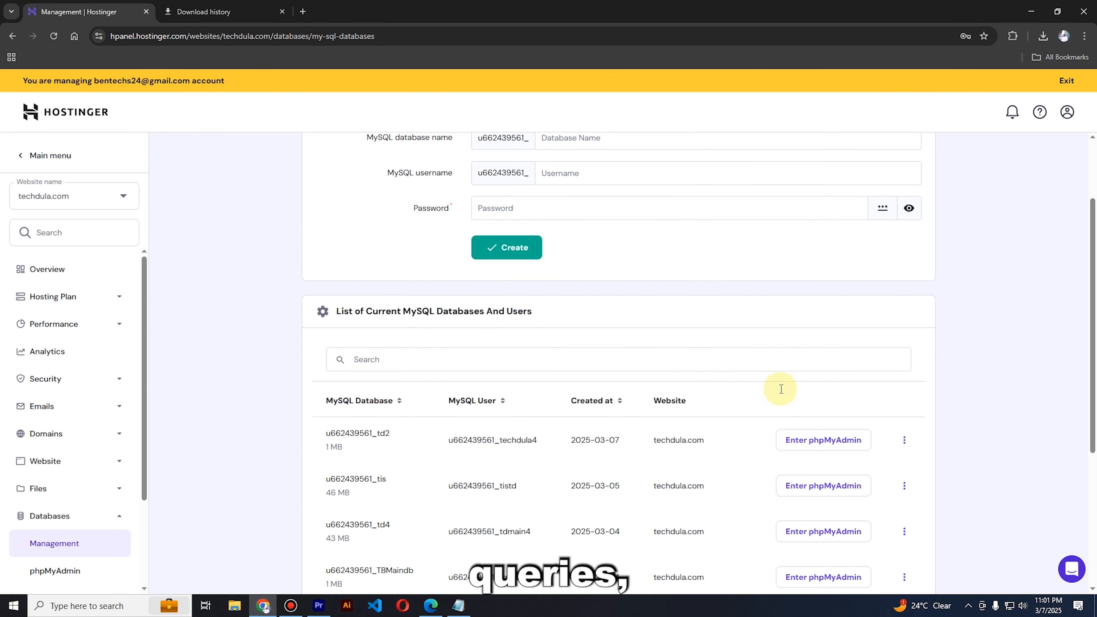
scroll(784, 394, "down", 1)
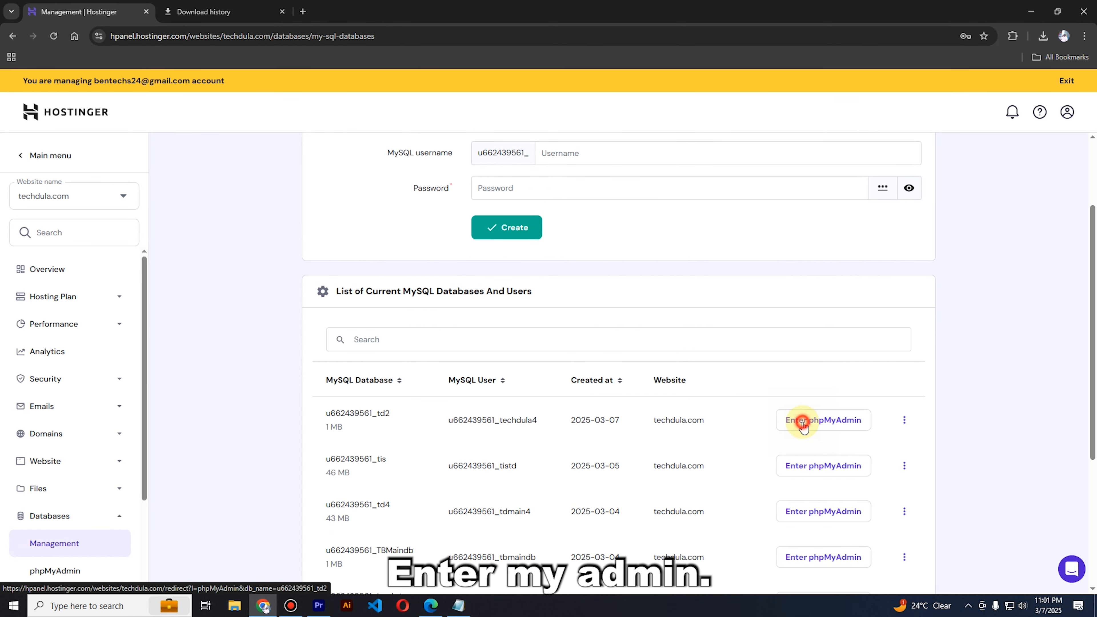
left_click(802, 424)
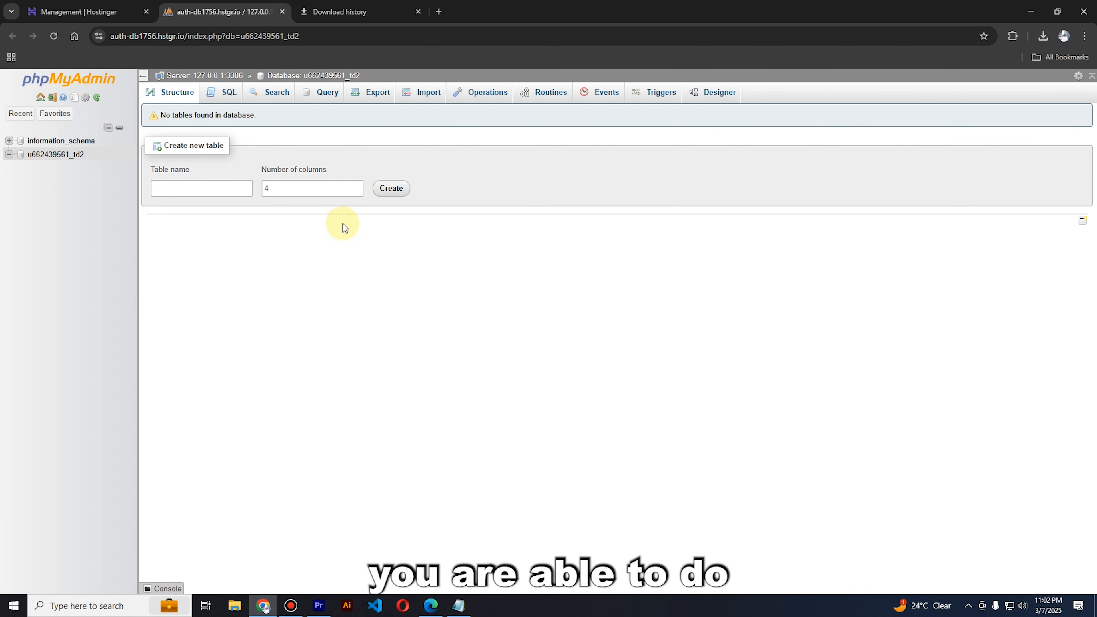
left_click(226, 92)
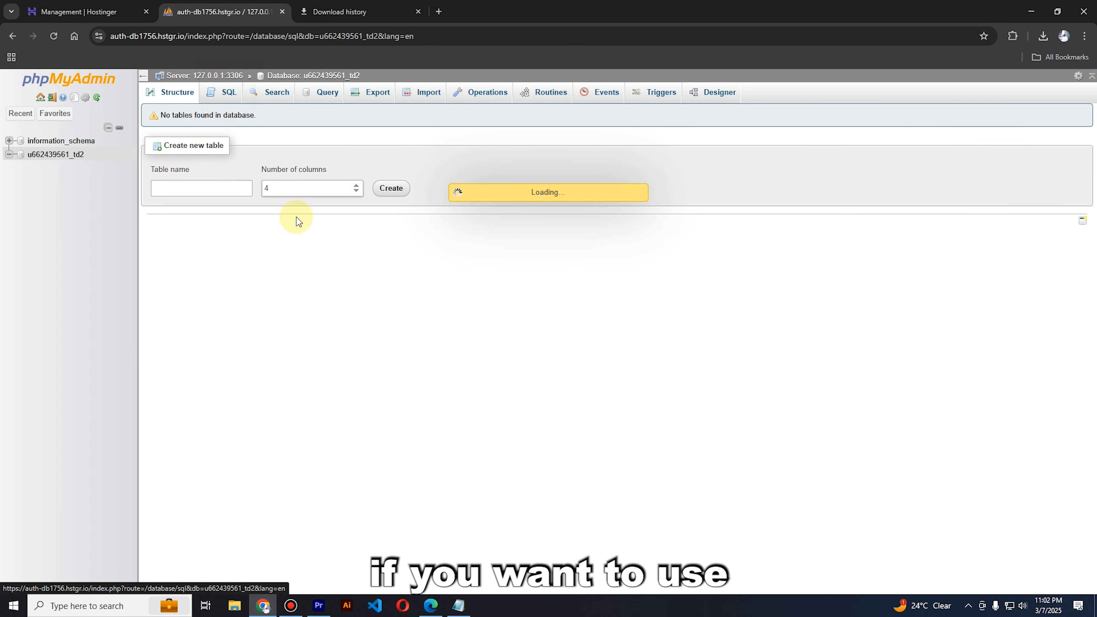
left_click(169, 92)
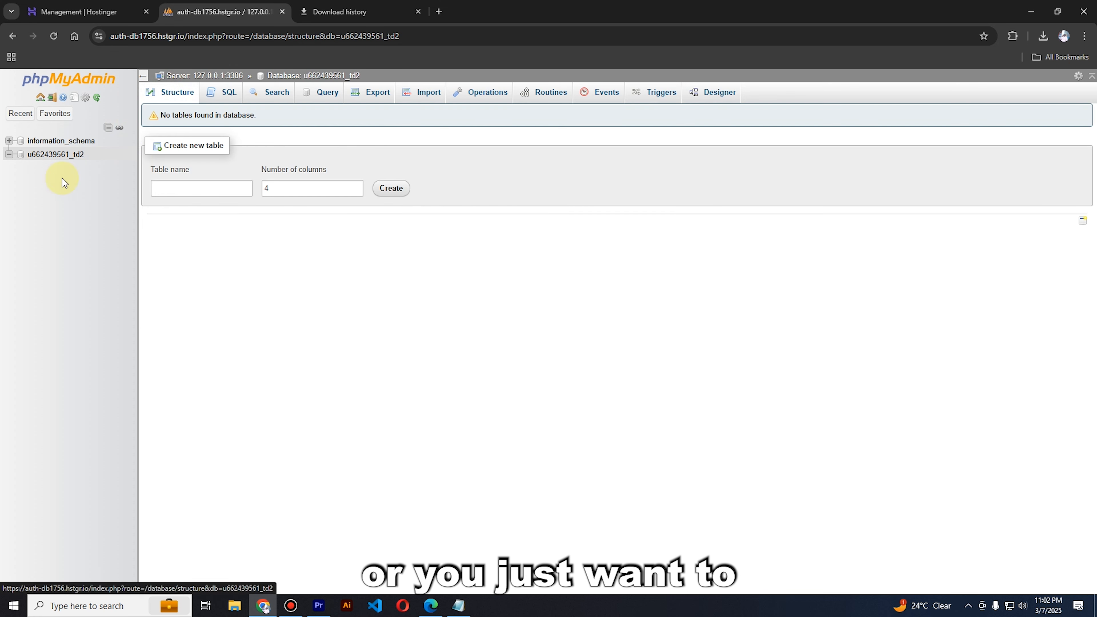
left_click(60, 155)
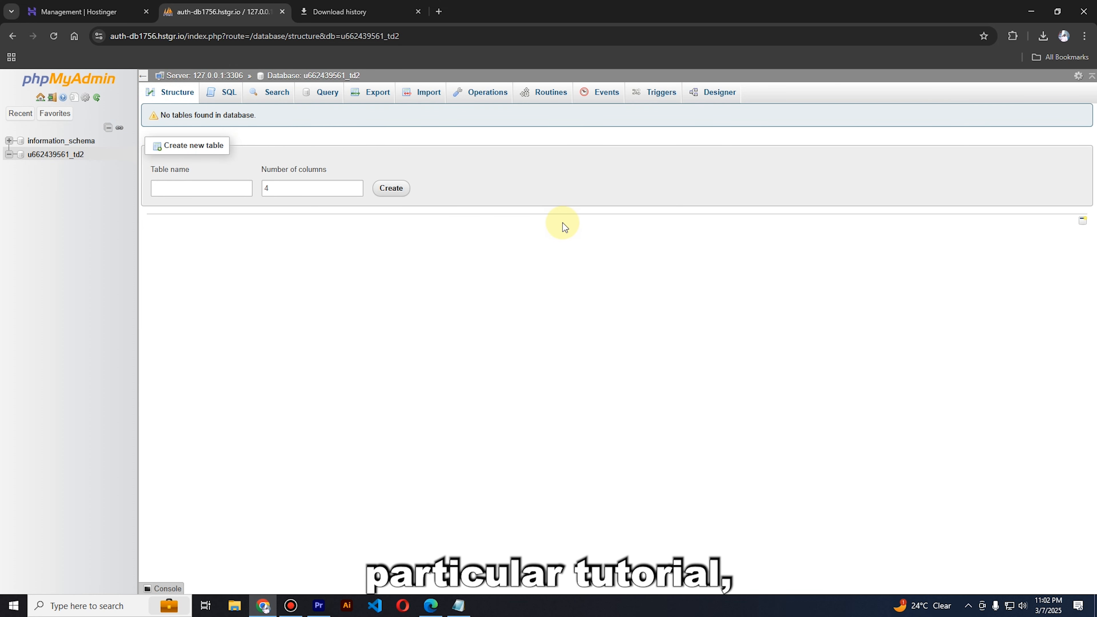
Return to the Management | Hostinger tab, then switch to Edge showing techdula.com's 403 Forbidden page
left_click(76, 12)
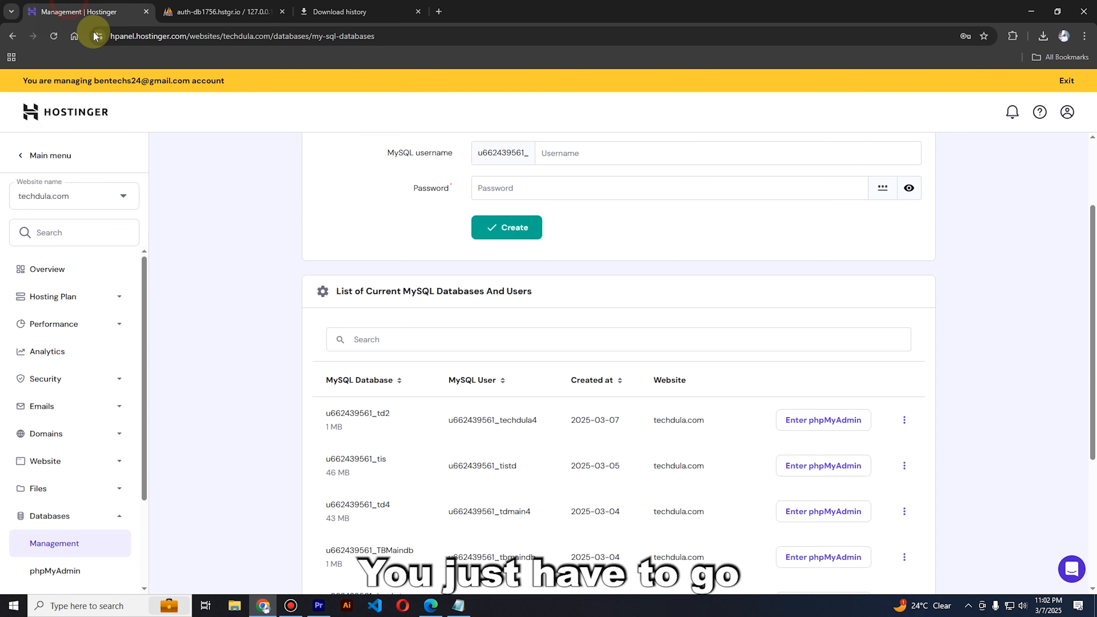
scroll(644, 273, "down", 1)
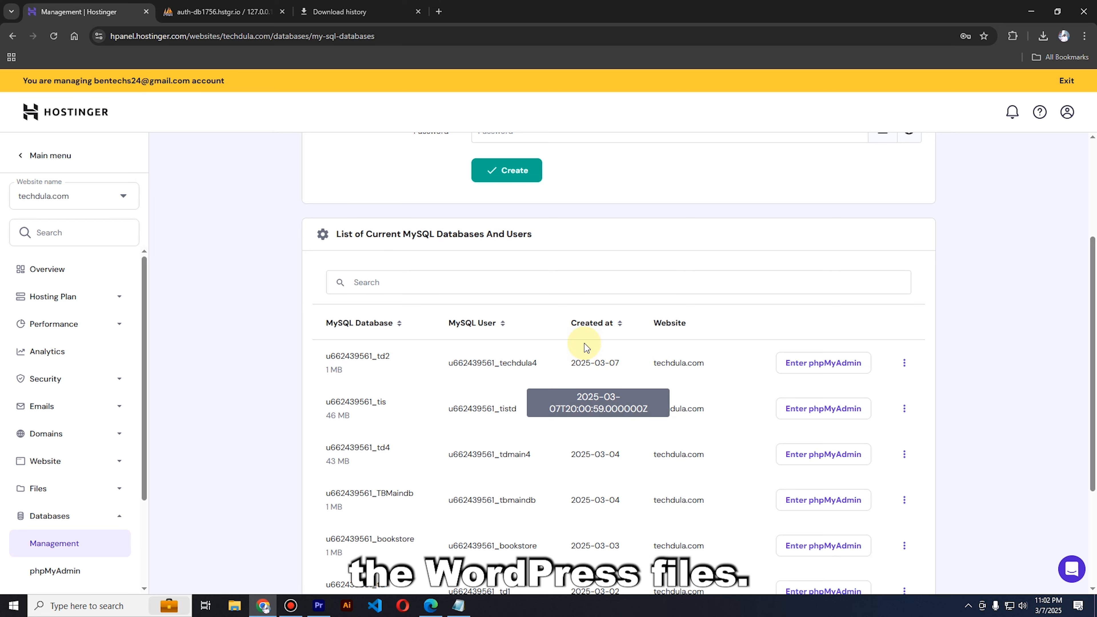
scroll(595, 318, "up", 2)
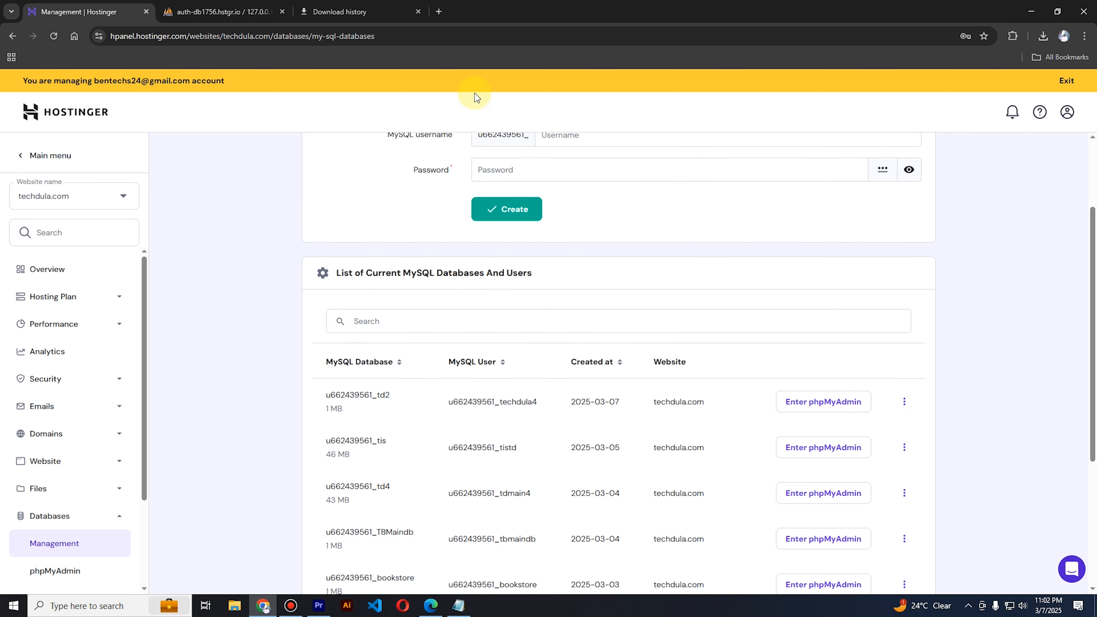
left_click(431, 605)
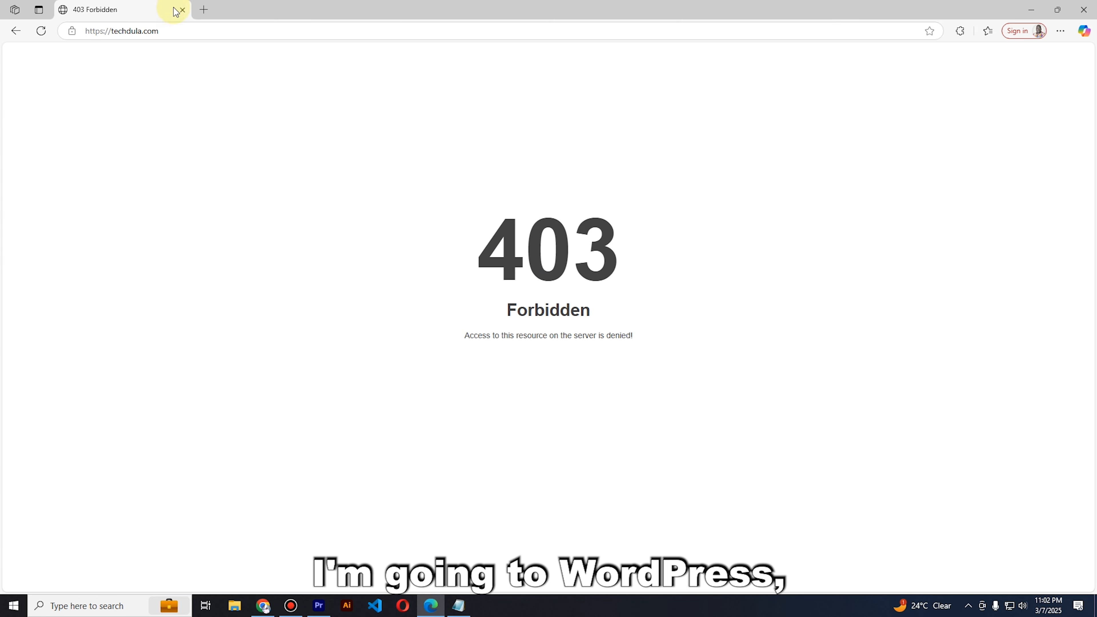
Go to wordpress.org in a new tab and open its download page
left_click(204, 9)
type("wp")
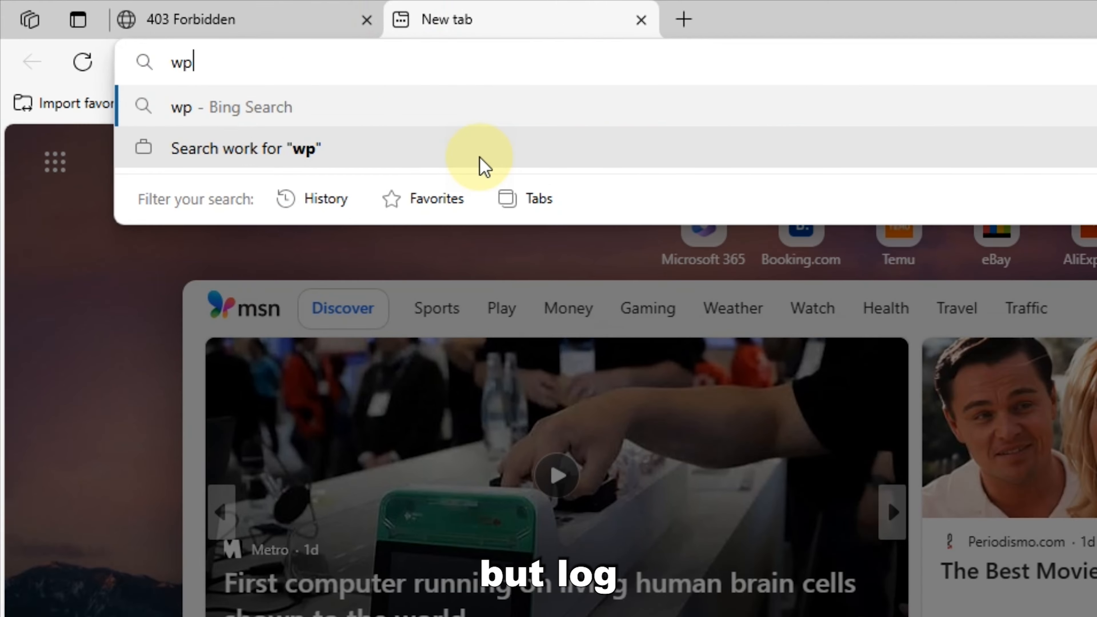
key("BackSpace")
type("ordpress.o")
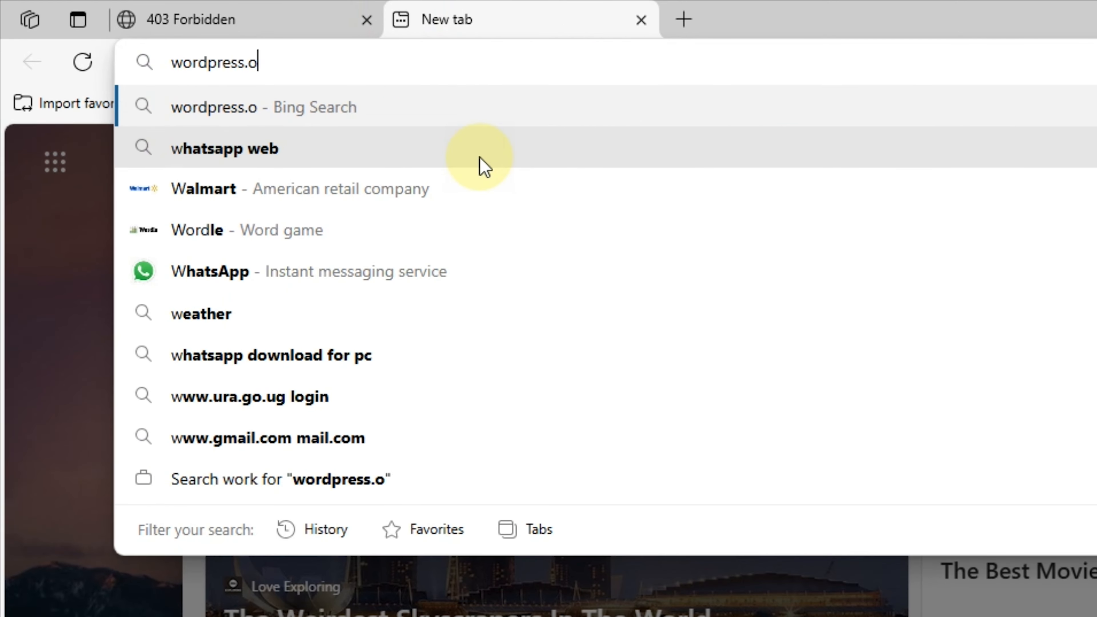
type("rg")
key("Return")
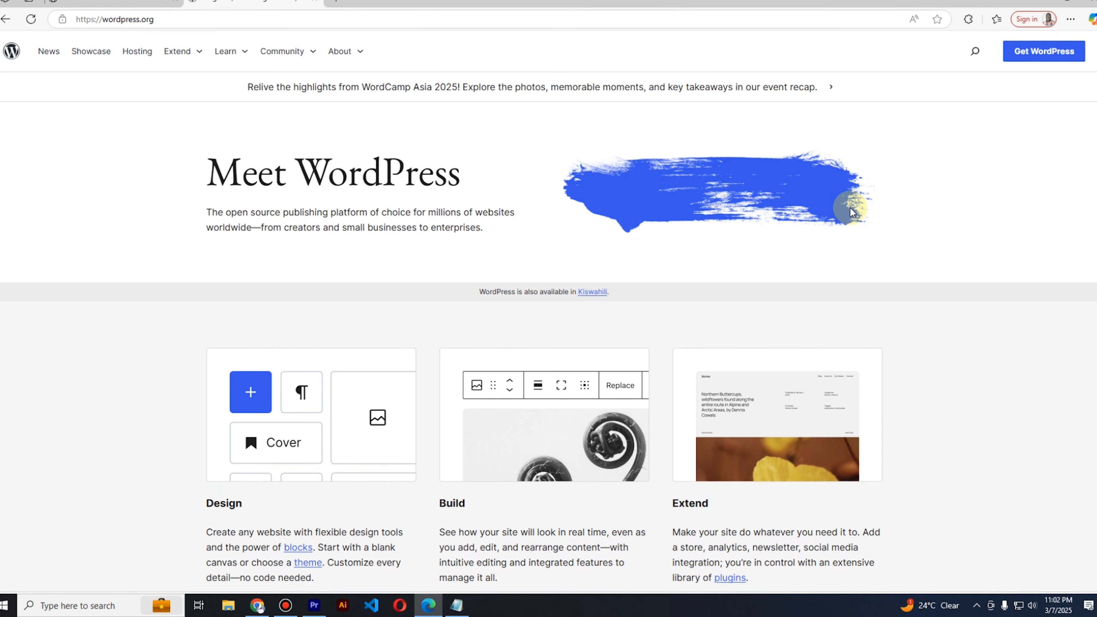
left_click(1036, 54)
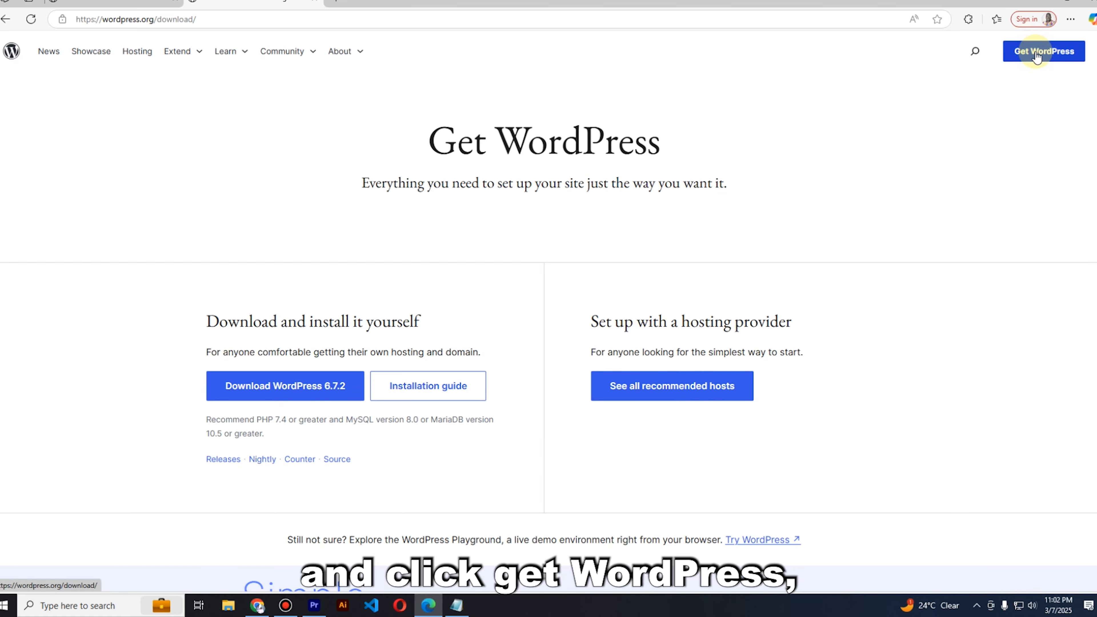
Download WordPress 6.7.2 and save the zip into the Downloads folder
left_click(274, 388)
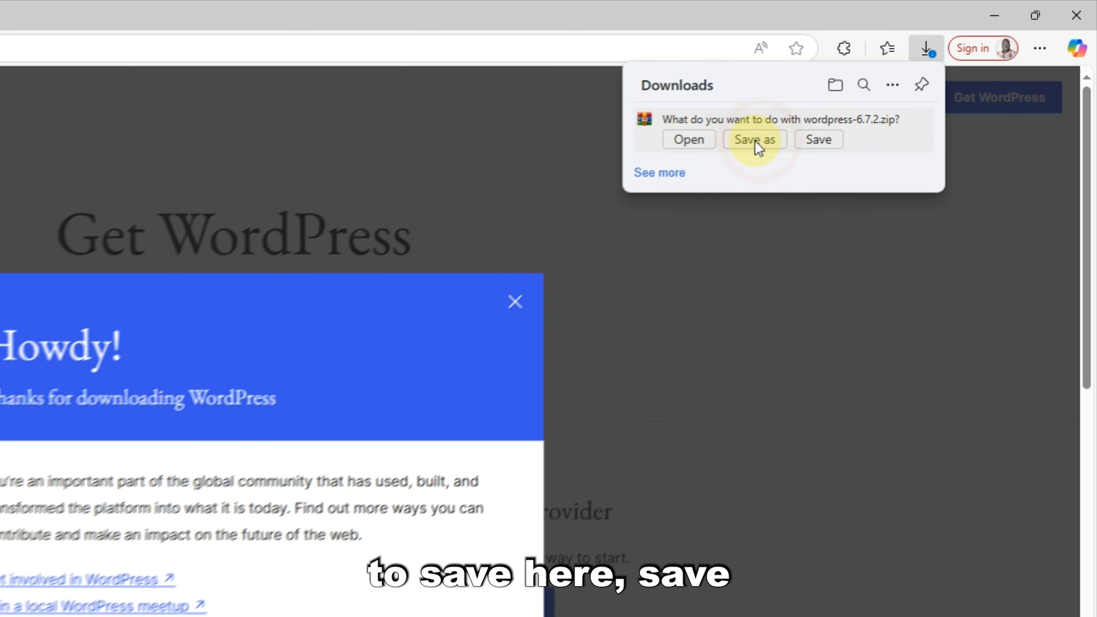
left_click(666, 184)
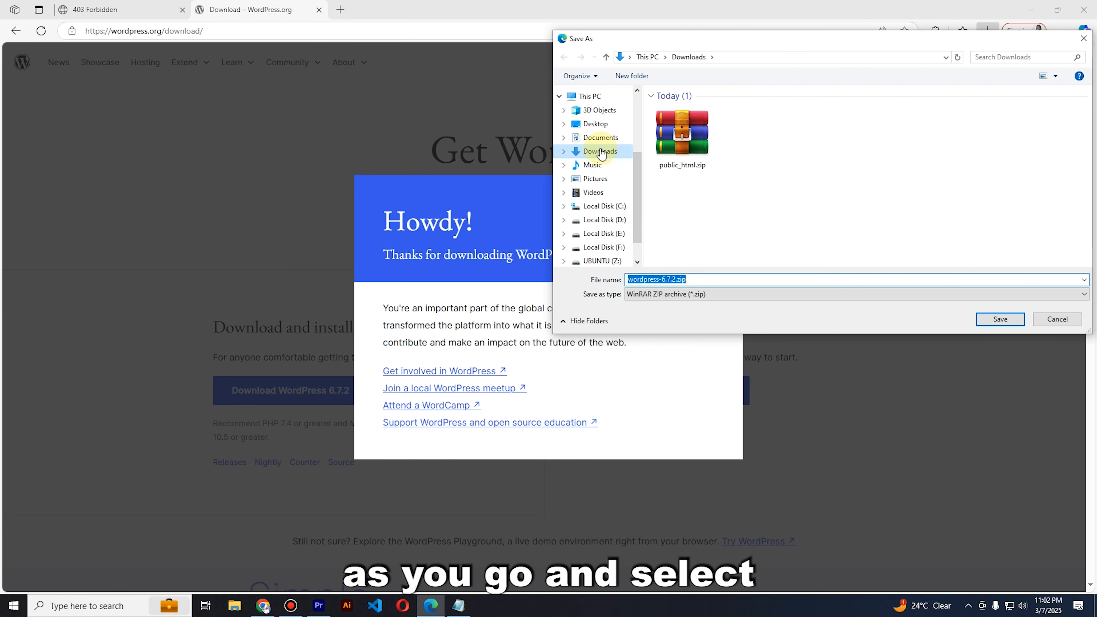
left_click(1001, 321)
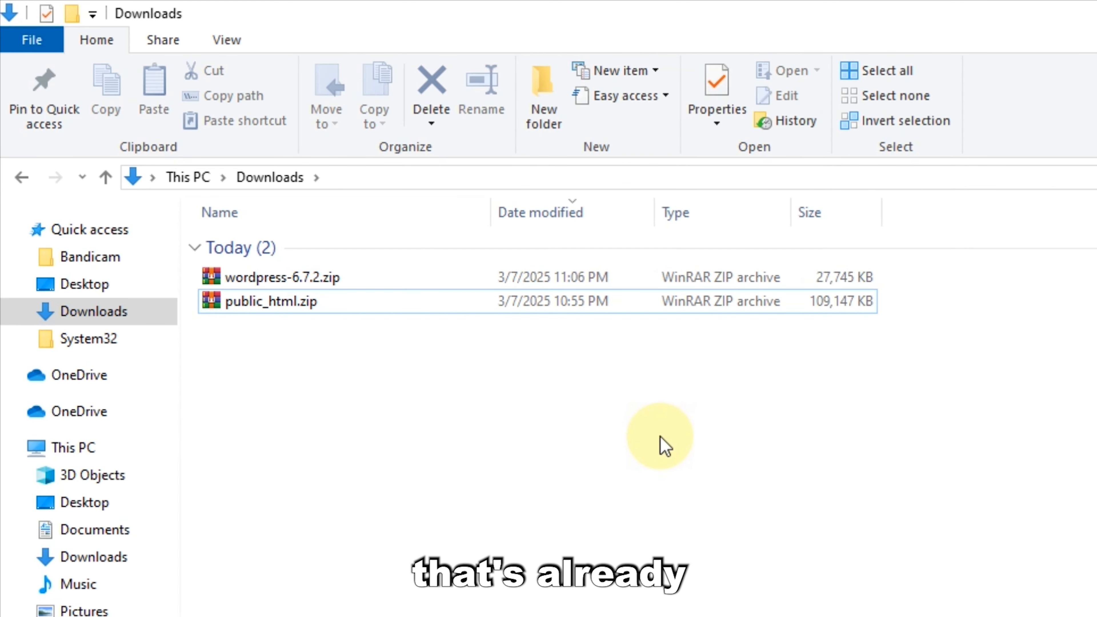
Extract wordpress-6.7.2.zip to a wordpress-6.7.2 folder and inspect its wordpress subfolder
left_click(286, 281)
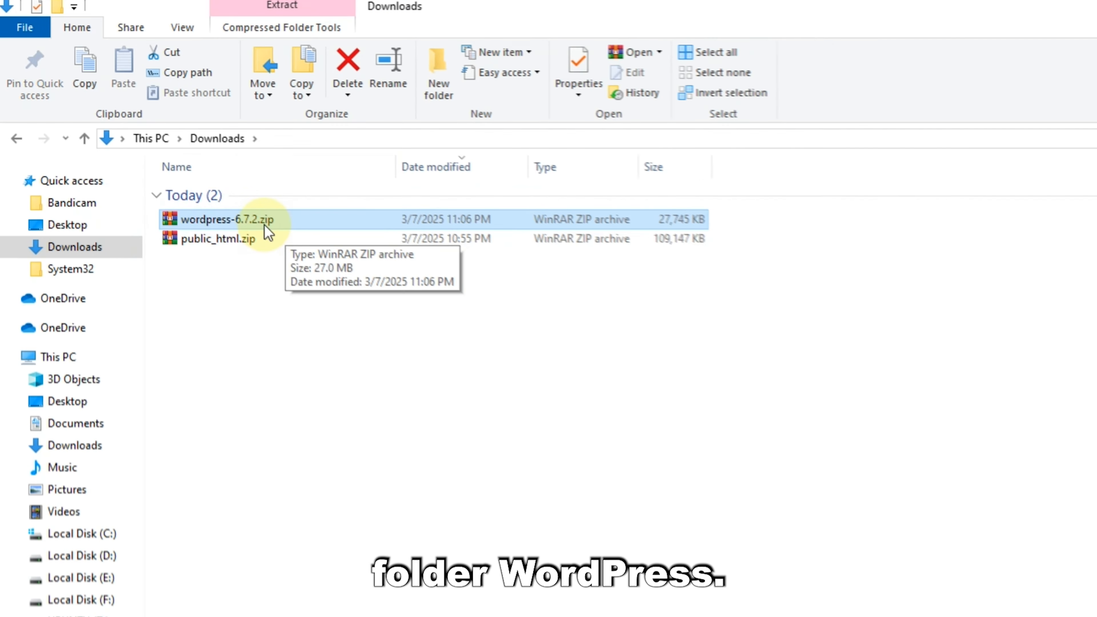
right_click(251, 219)
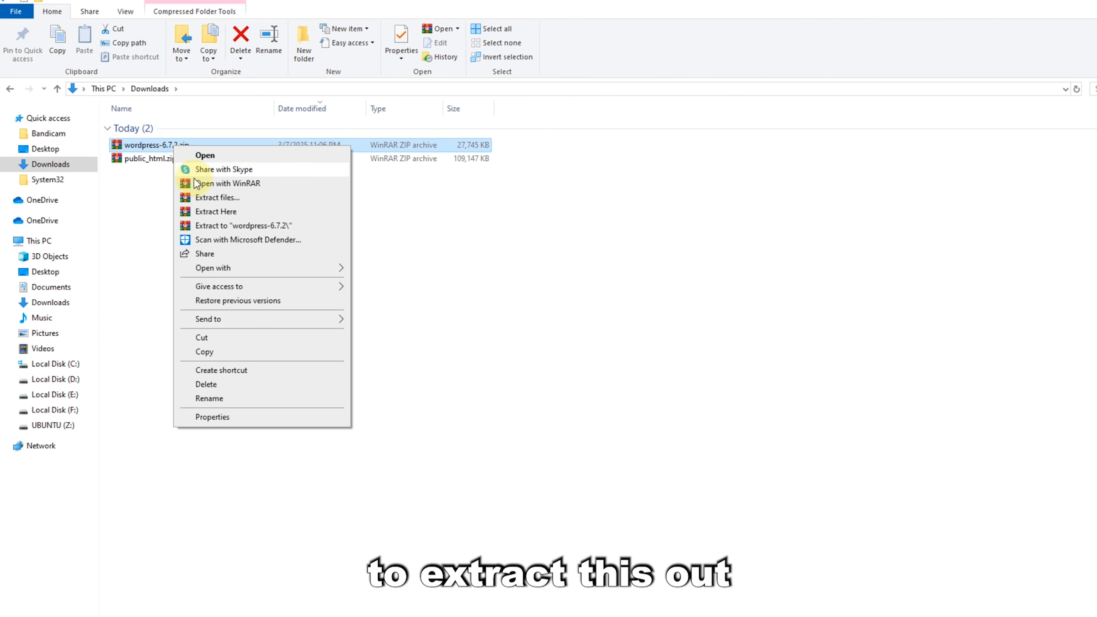
left_click(244, 228)
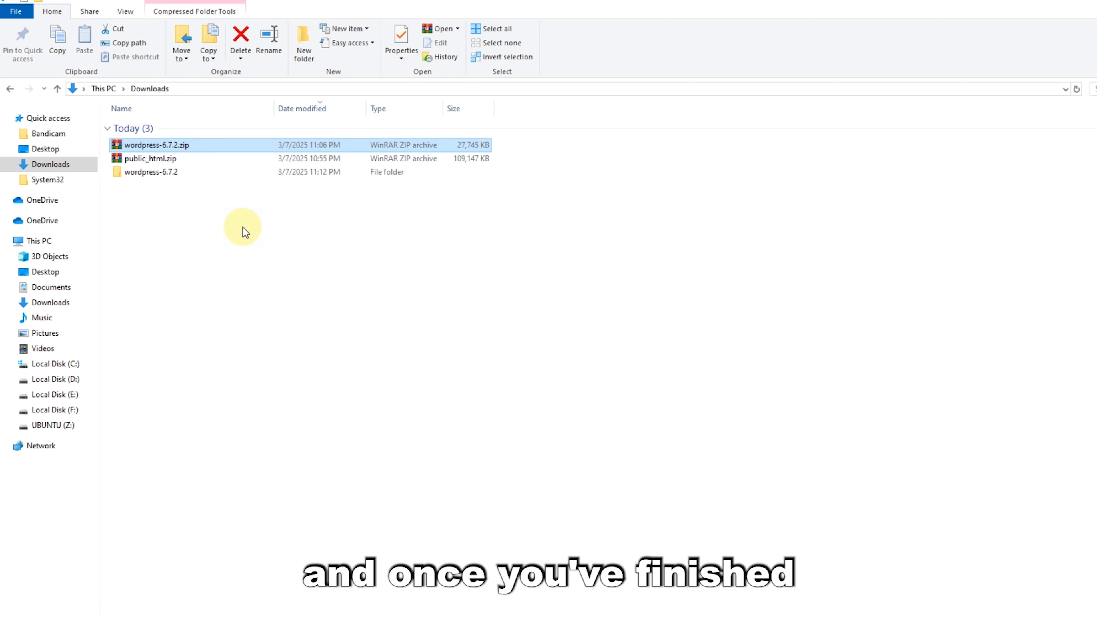
left_click(153, 174)
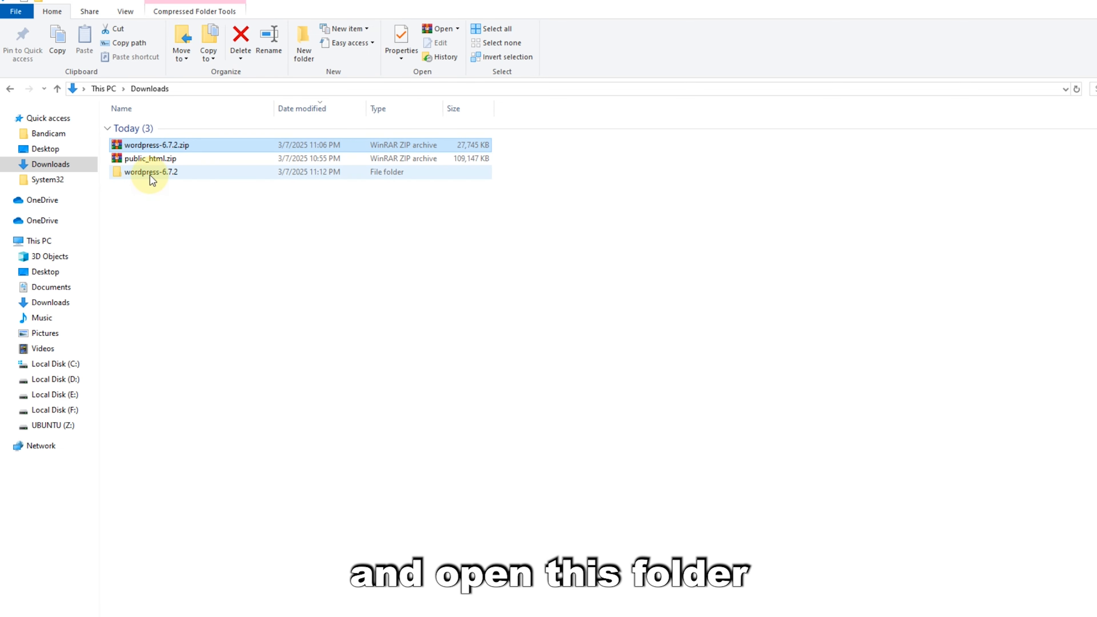
double_click(154, 173)
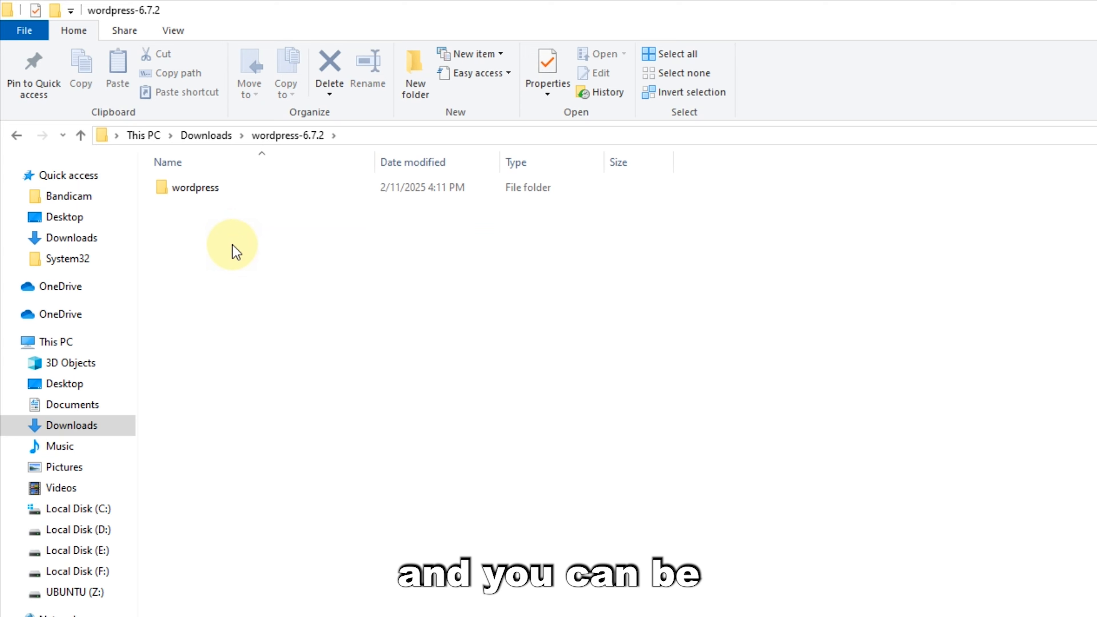
double_click(191, 194)
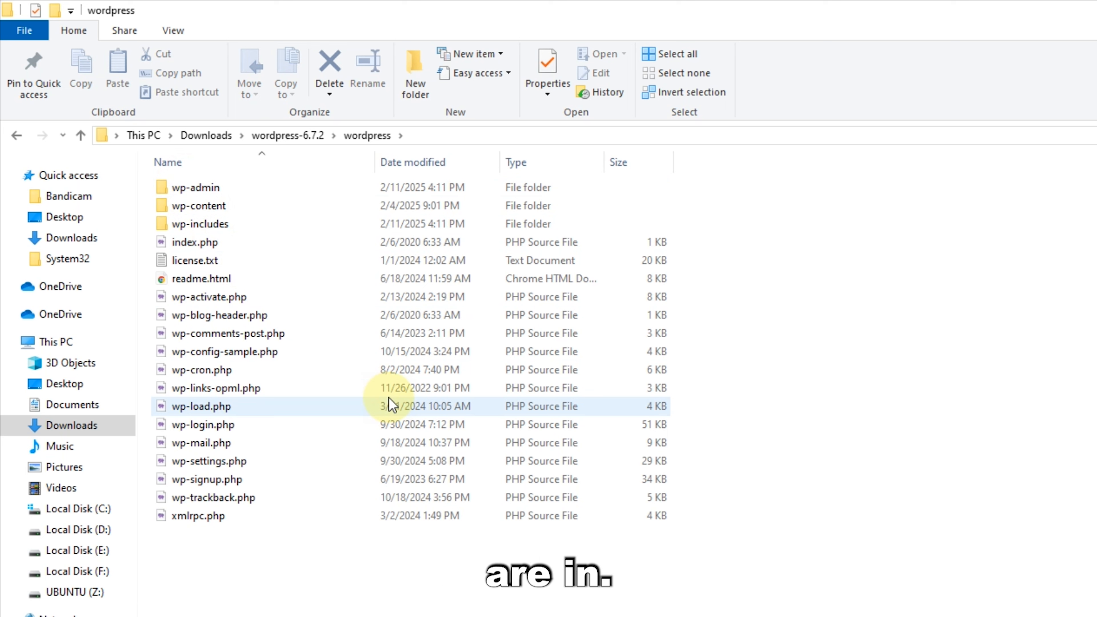
key("alt+Left")
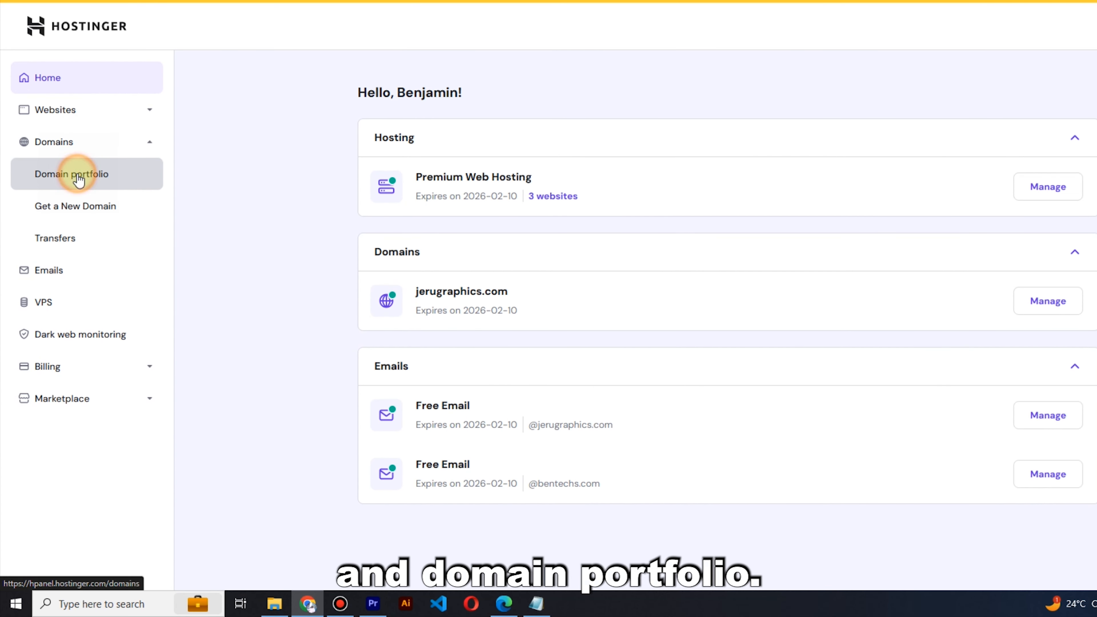
From Domain portfolio's External domains, open techdula.com's website dashboard showing PageSpeed 98
left_click(76, 174)
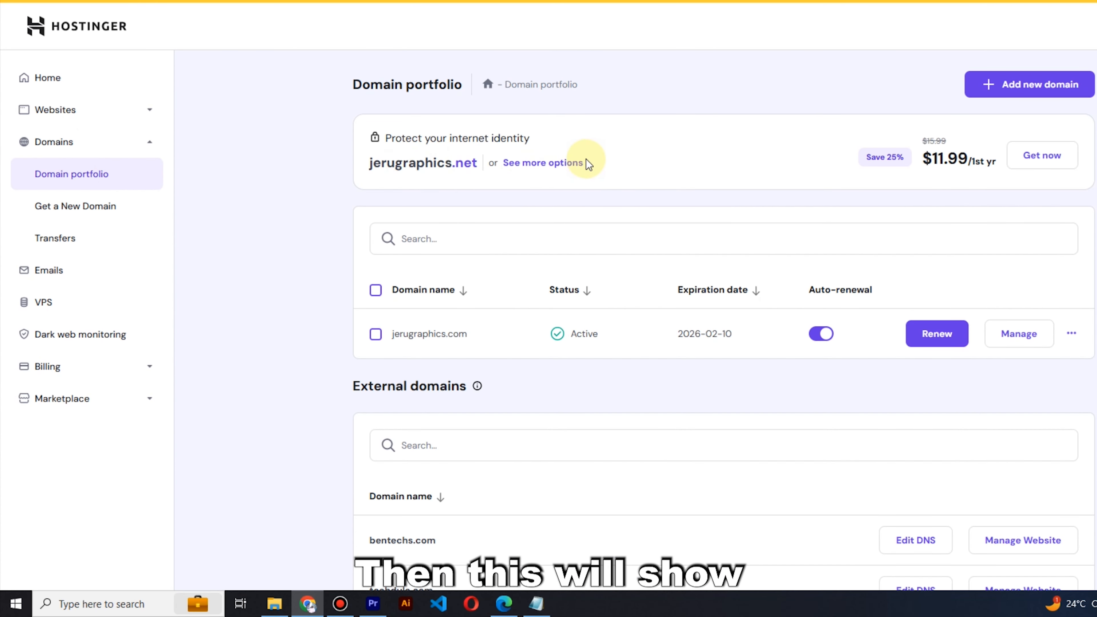
scroll(322, 170, "down", 3)
scroll(216, 201, "up", 2)
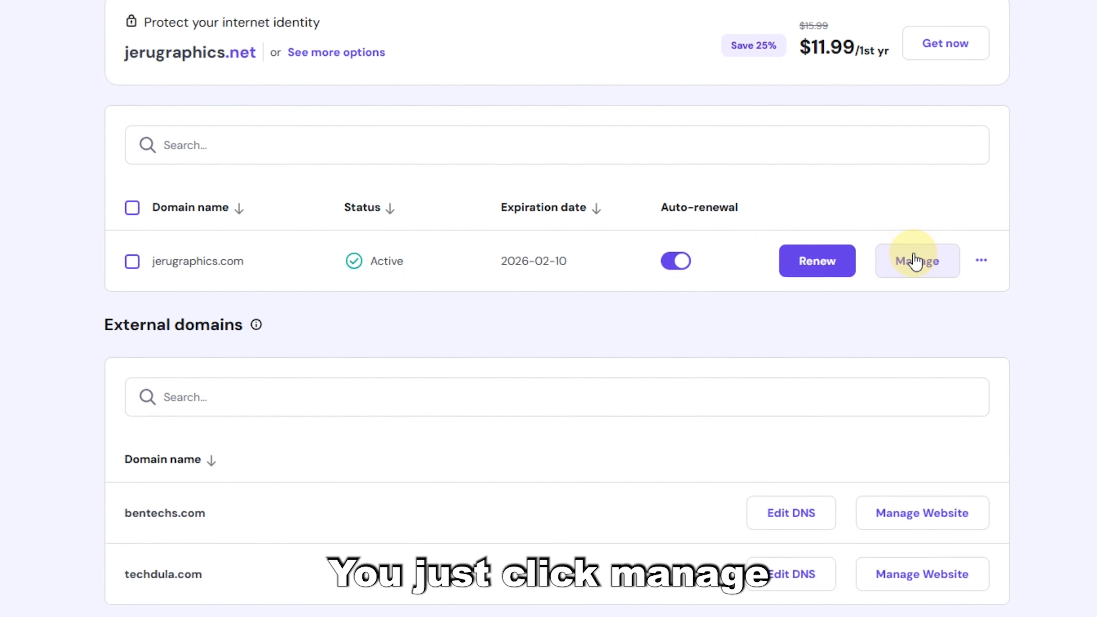
scroll(590, 308, "down", 3)
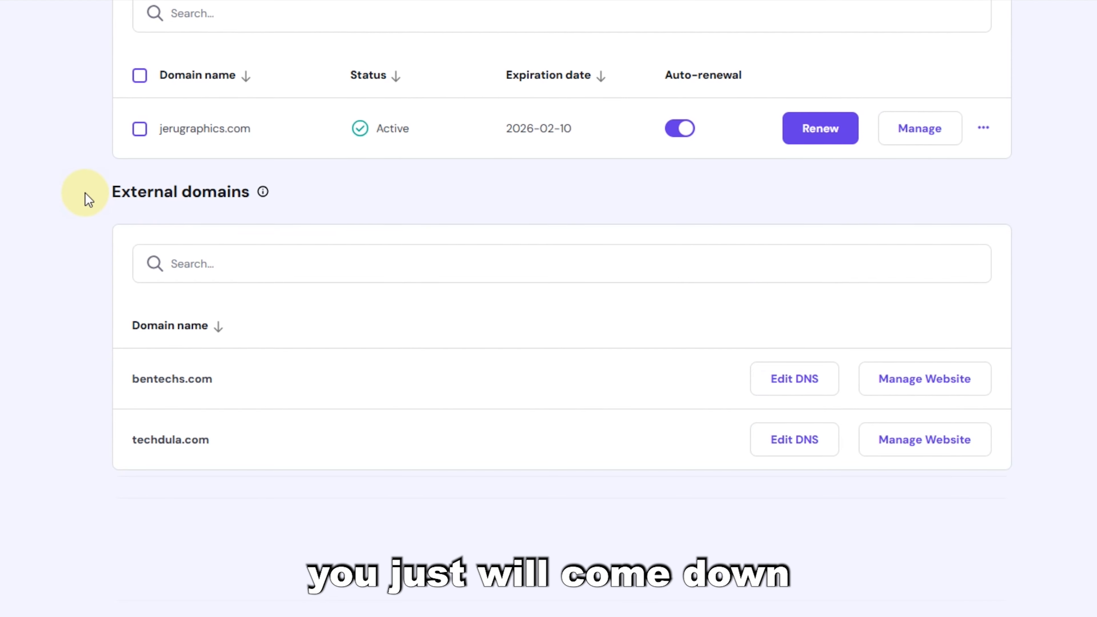
left_click_drag(85, 196, 394, 196)
left_click(856, 257)
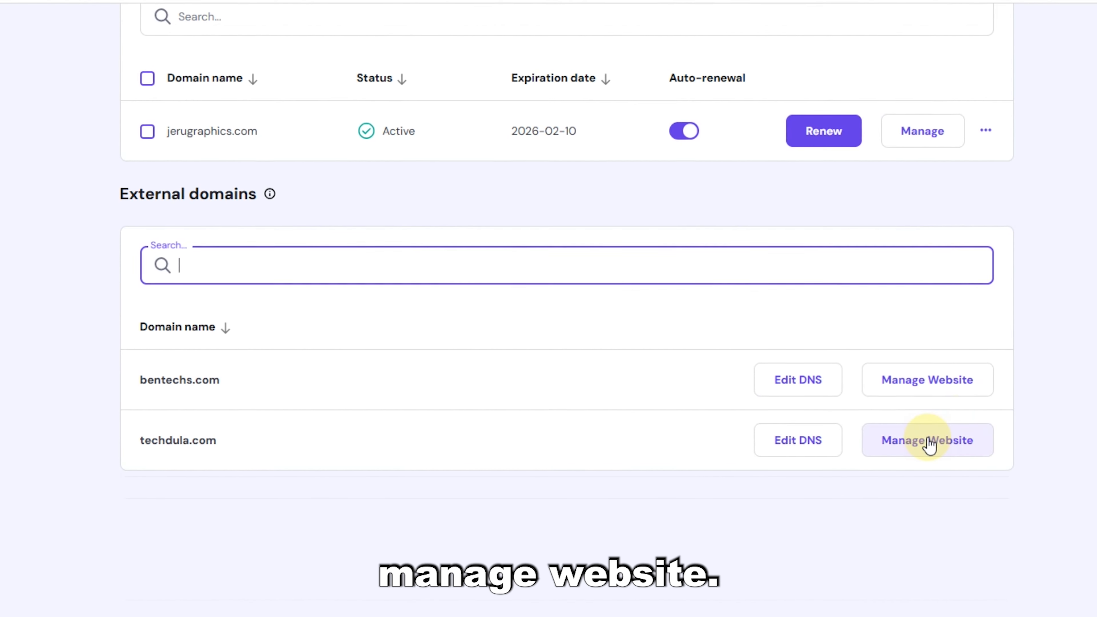
left_click_drag(231, 443, 269, 444)
left_click(269, 445)
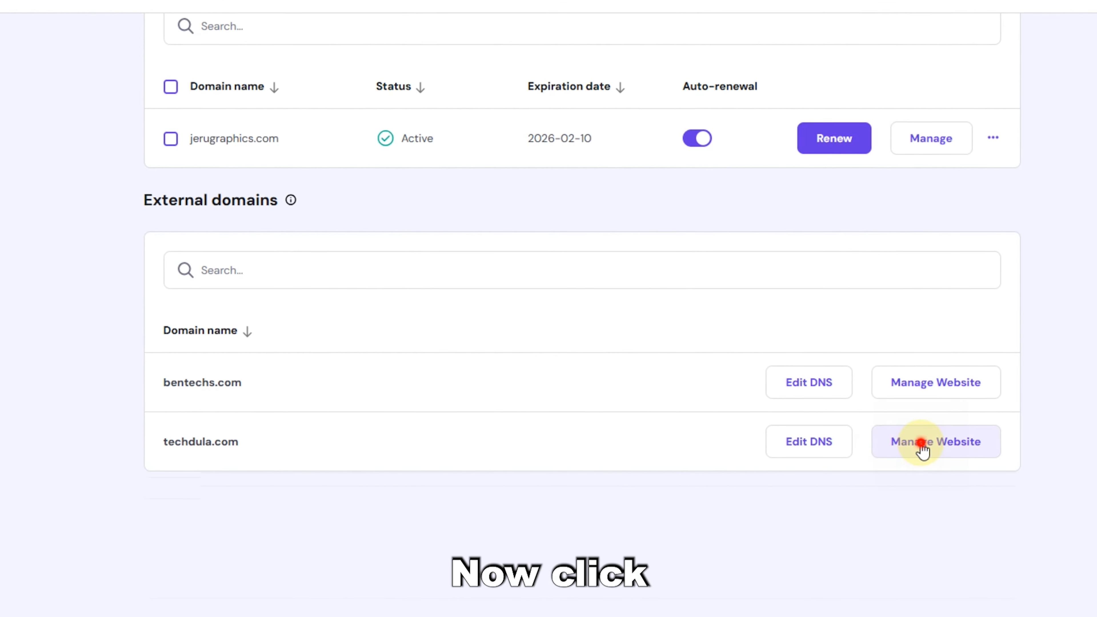
left_click(915, 452)
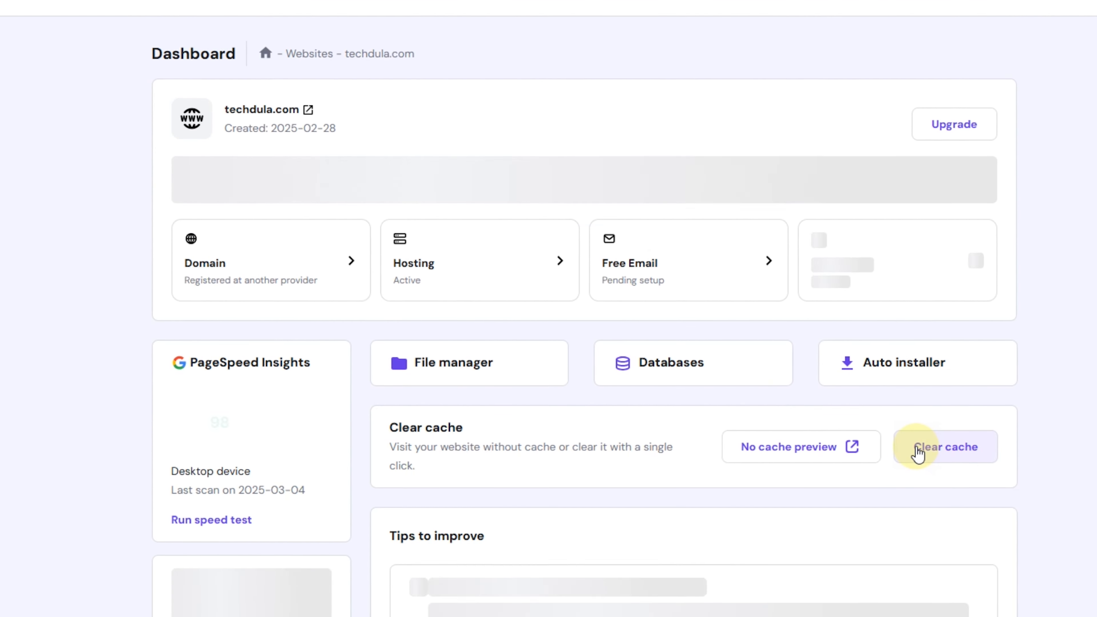
scroll(687, 401, "down", 3)
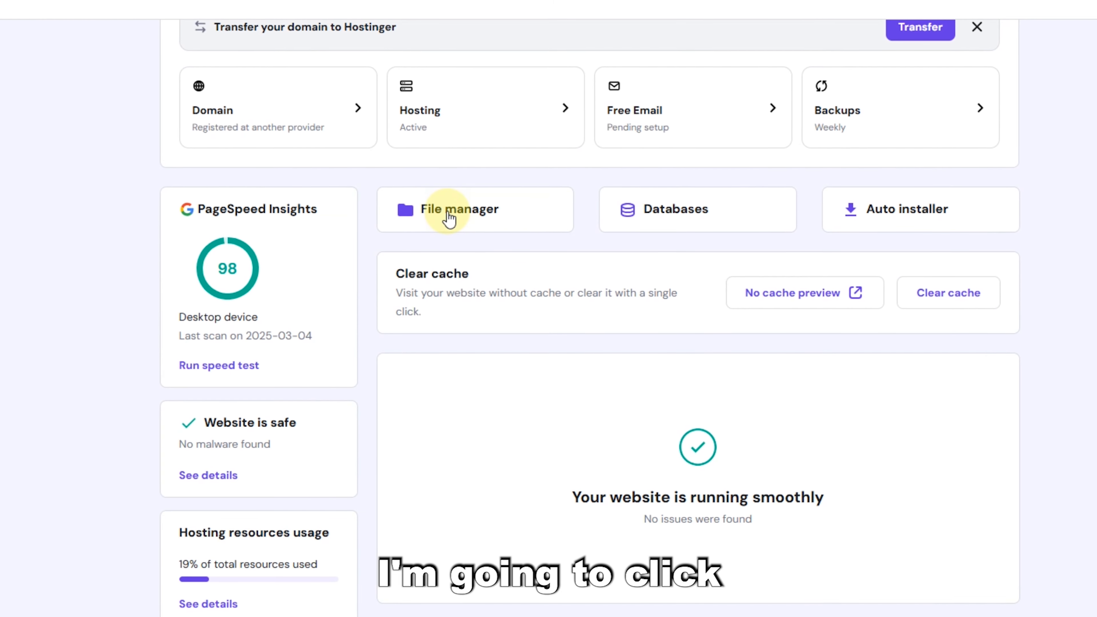
Open techdula.com's empty public_html folder in Hostinger File Manager
left_click(450, 219)
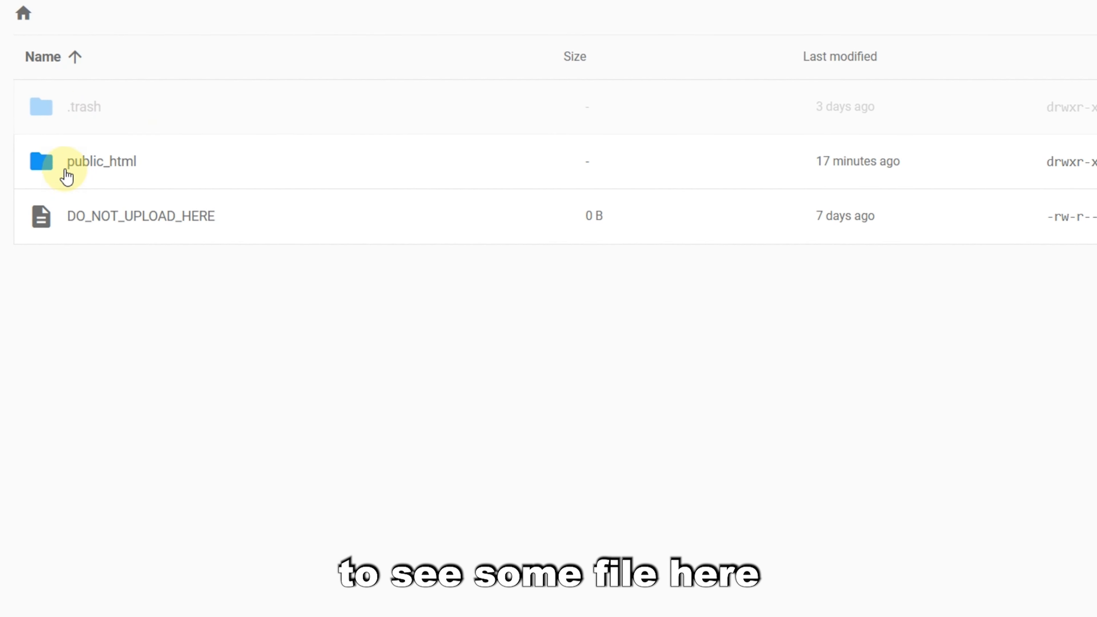
left_click(115, 168)
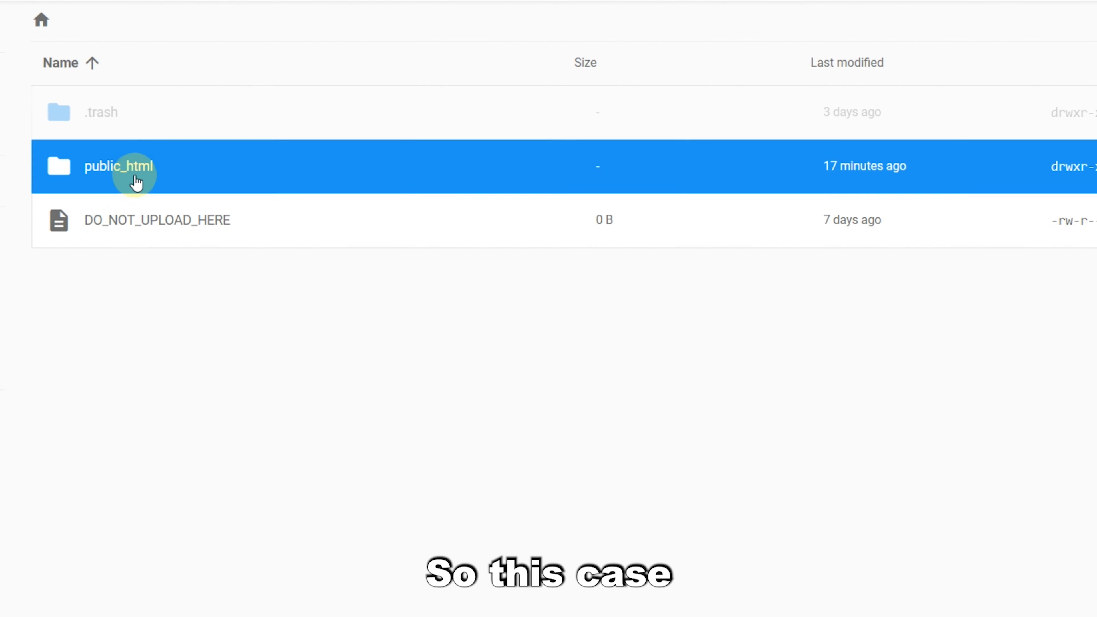
double_click(143, 179)
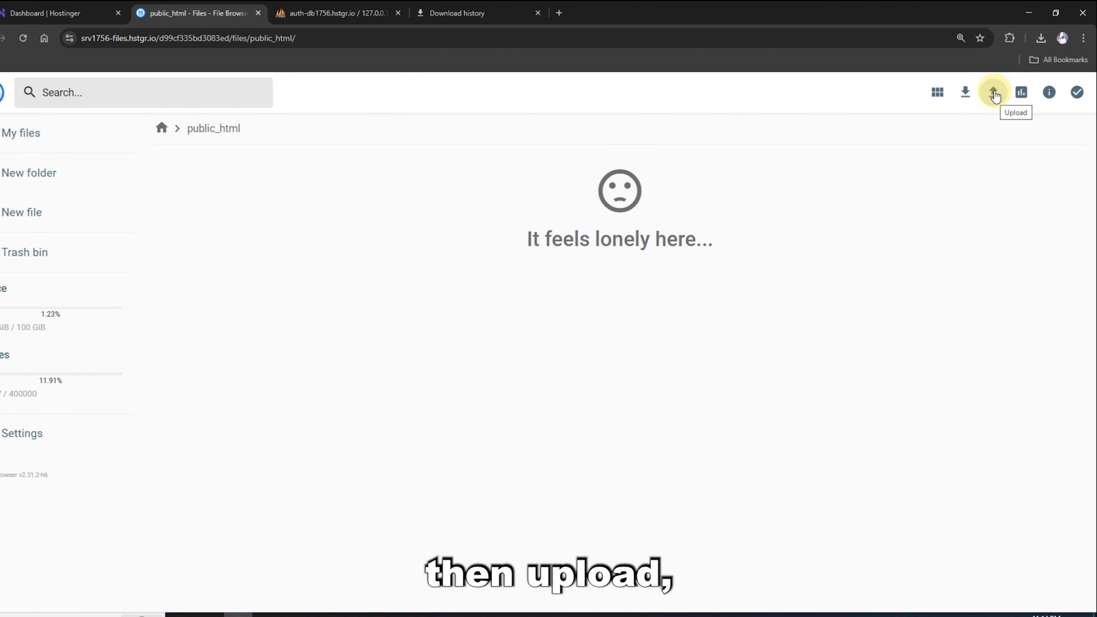
Arrange the browser and File Explorer side by side and drag the wordpress folder into public_html
left_click_drag(782, 6, 661, 44)
left_click(869, 10)
left_click_drag(869, 10, 312, 64)
left_click_drag(854, 43, 950, 40)
left_click_drag(375, 68, 345, 74)
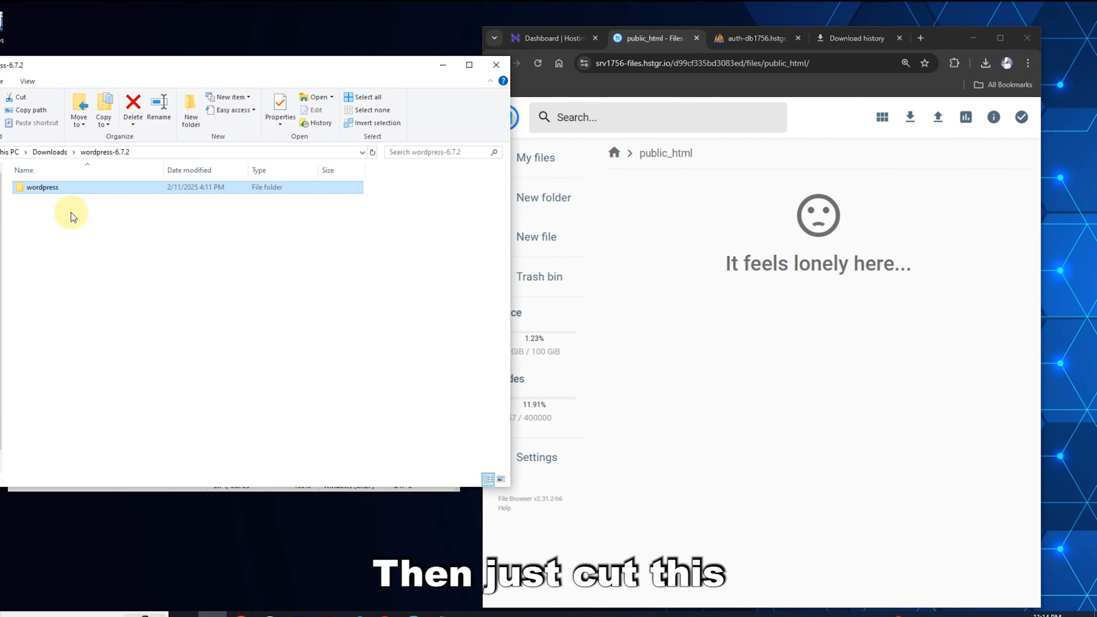
left_click_drag(48, 187, 163, 292)
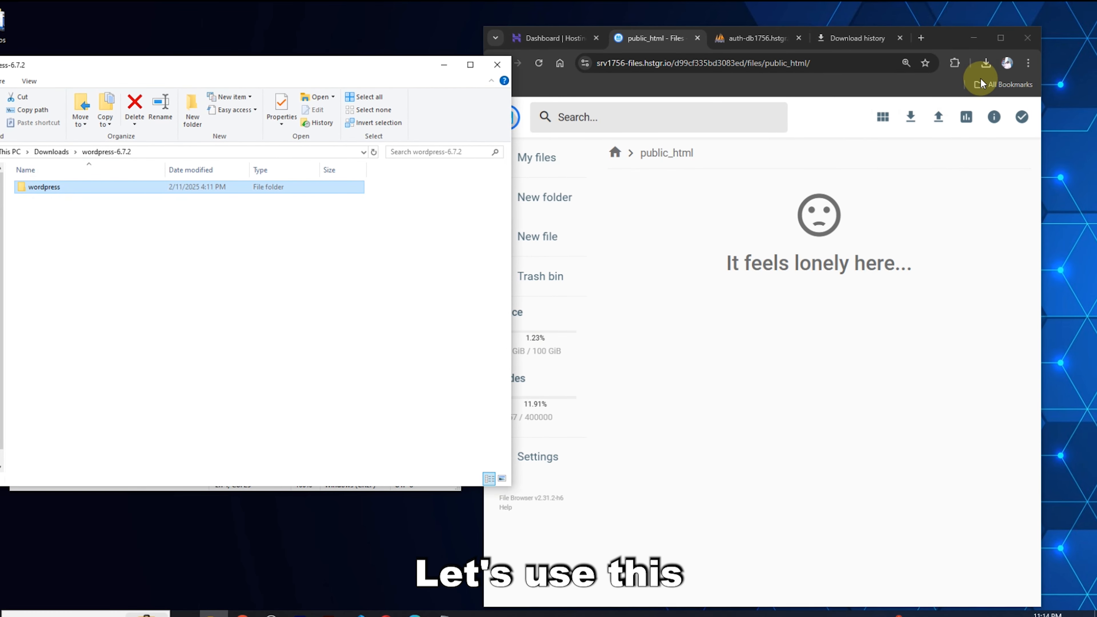
Upload the wordpress folder from Downloads\wordpress-6.7.2 into public_html, allowing all 3,224 files
left_click(1001, 38)
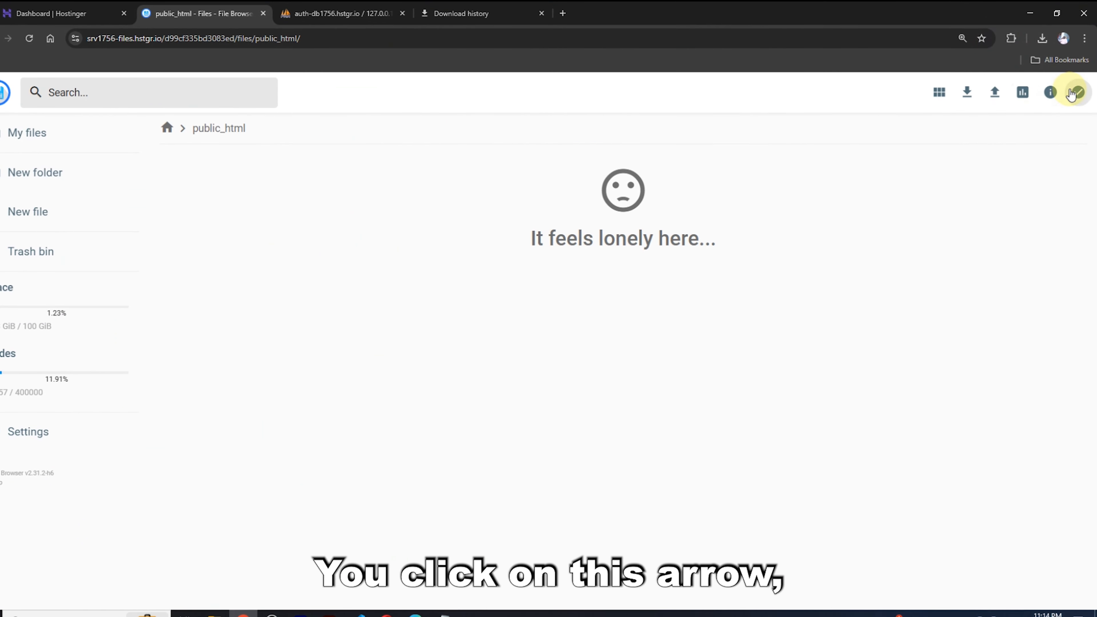
left_click(995, 92)
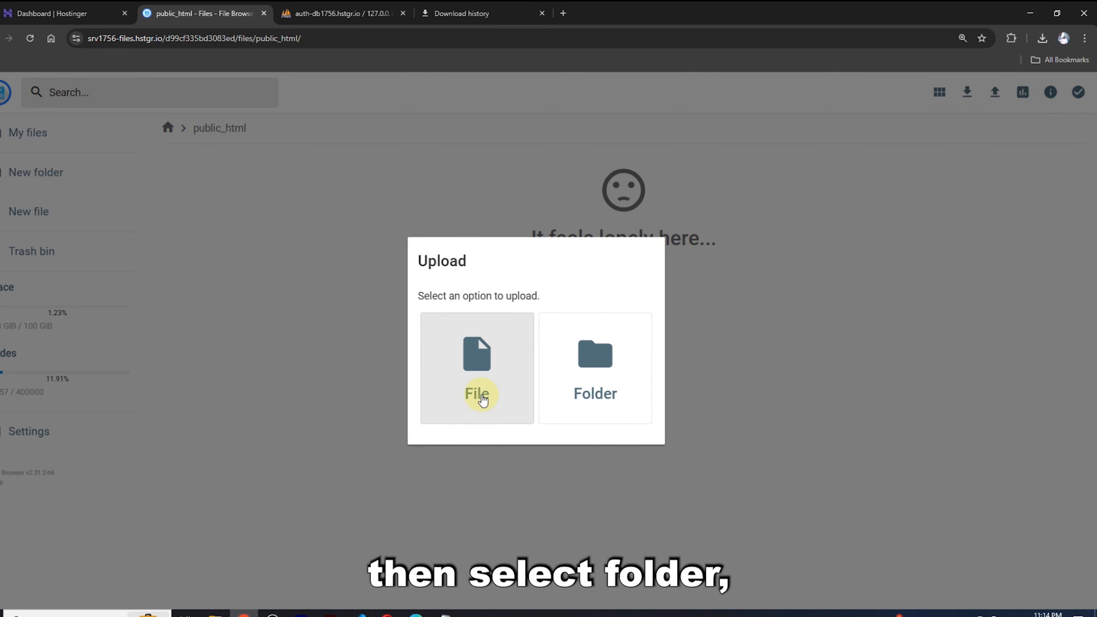
left_click(598, 382)
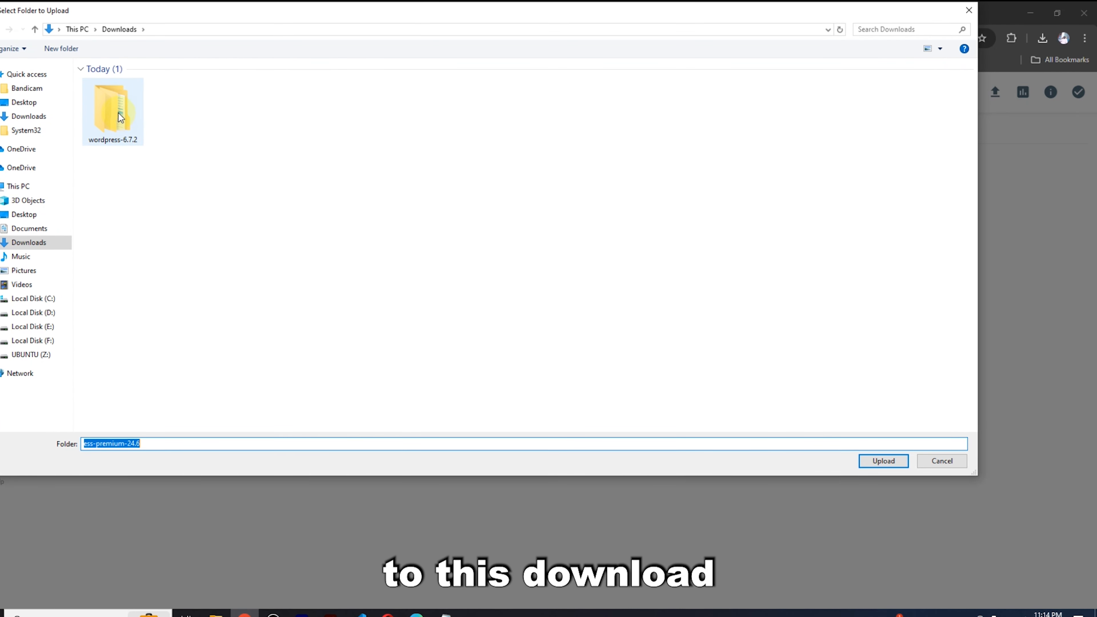
left_click(37, 242)
double_click(113, 113)
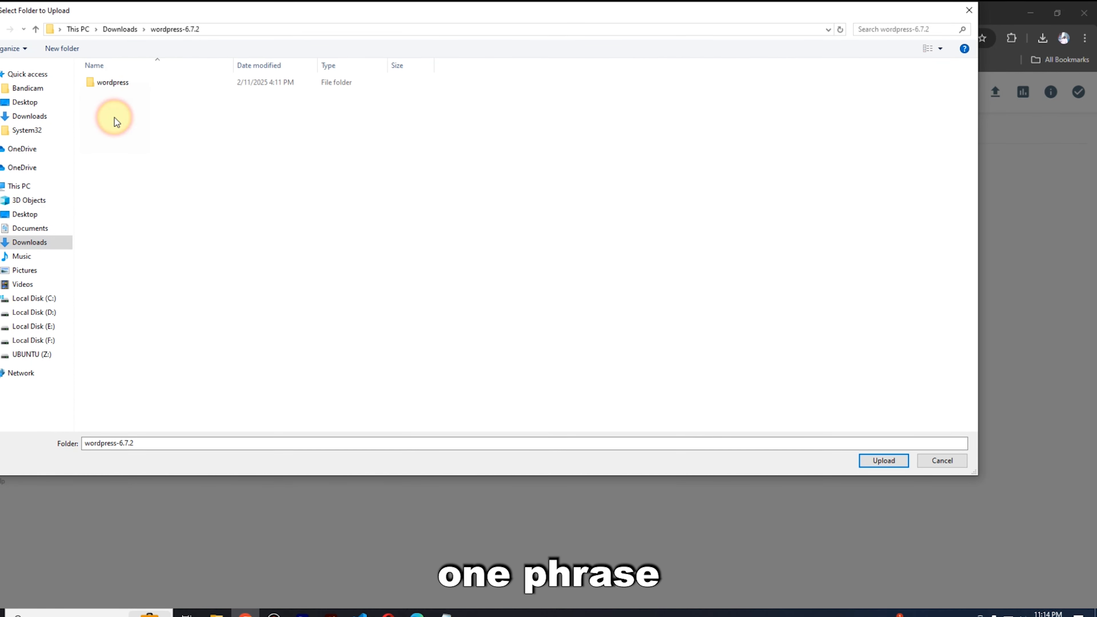
left_click(107, 86)
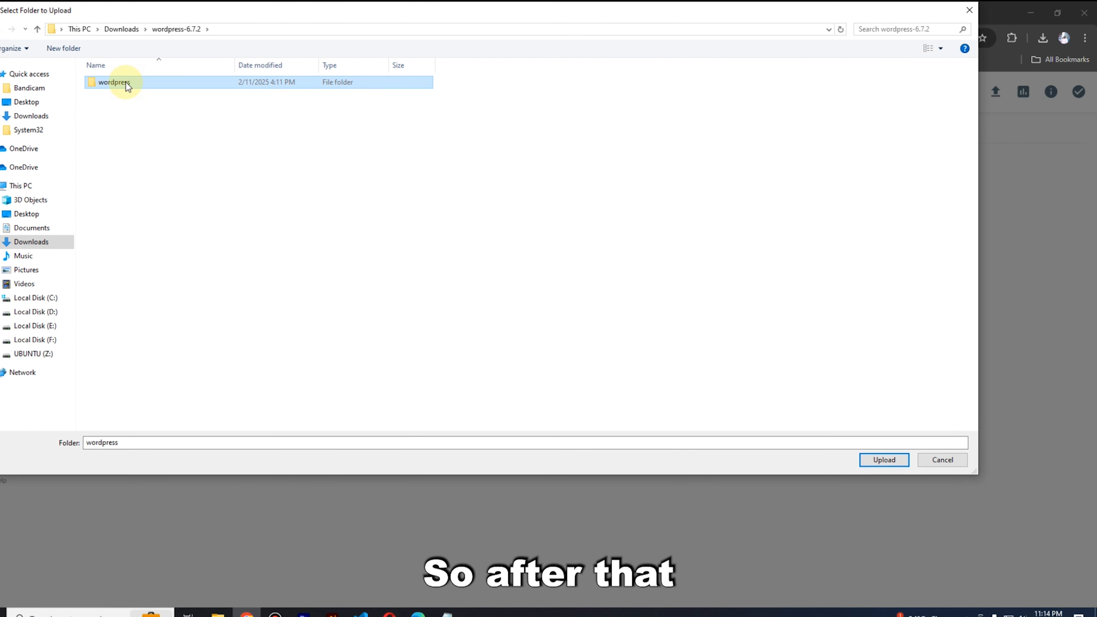
left_click(884, 459)
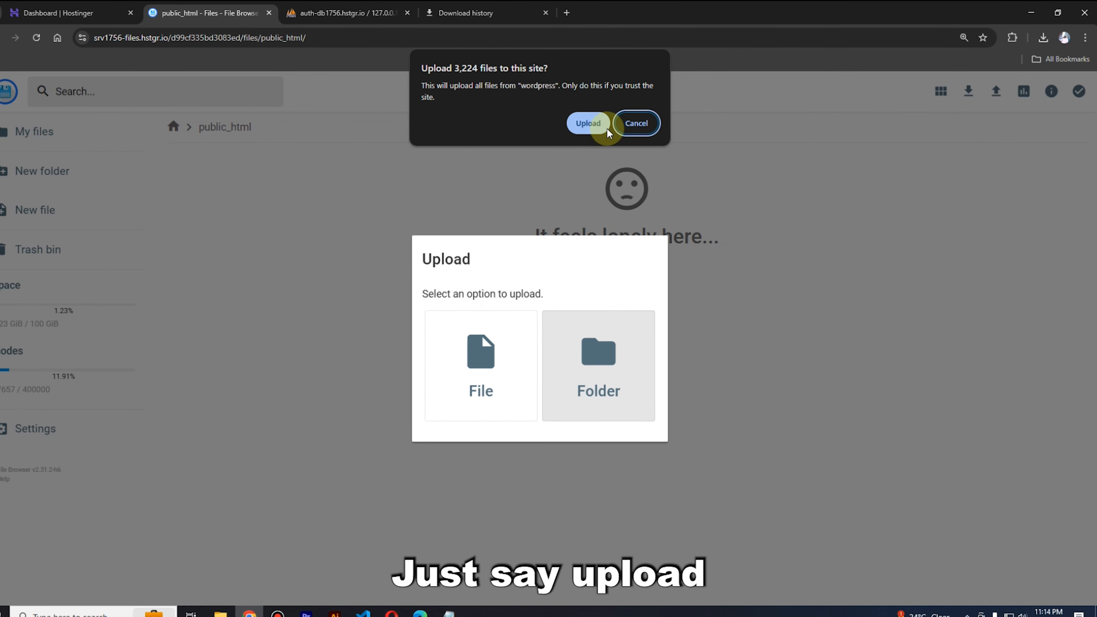
left_click(588, 123)
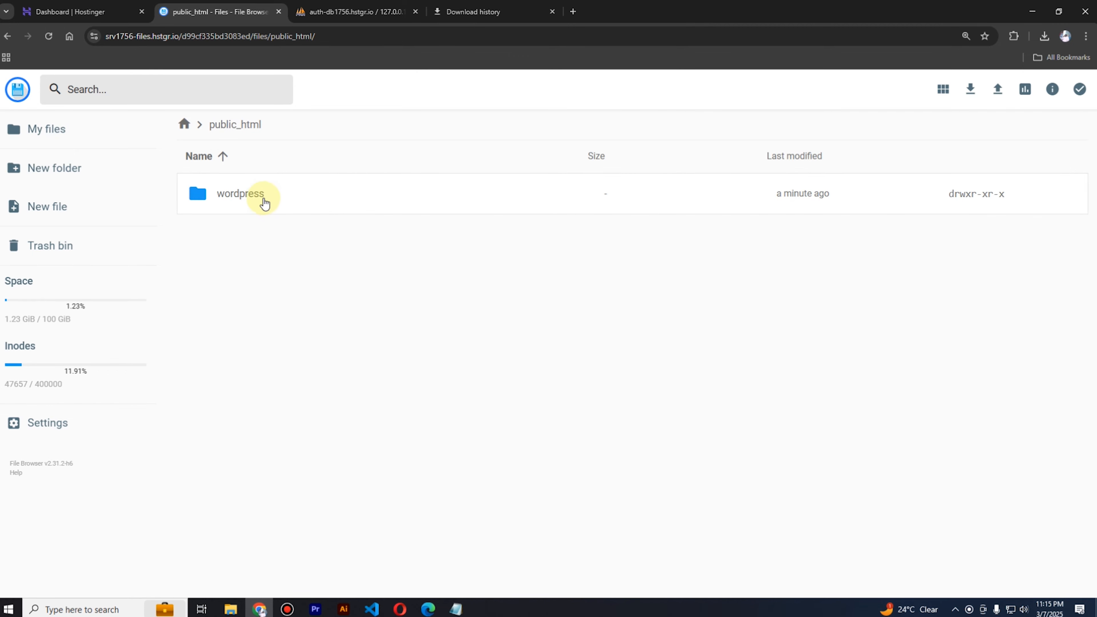
Inspect the partly uploaded wordpress folder, then delete it from public_html
double_click(242, 194)
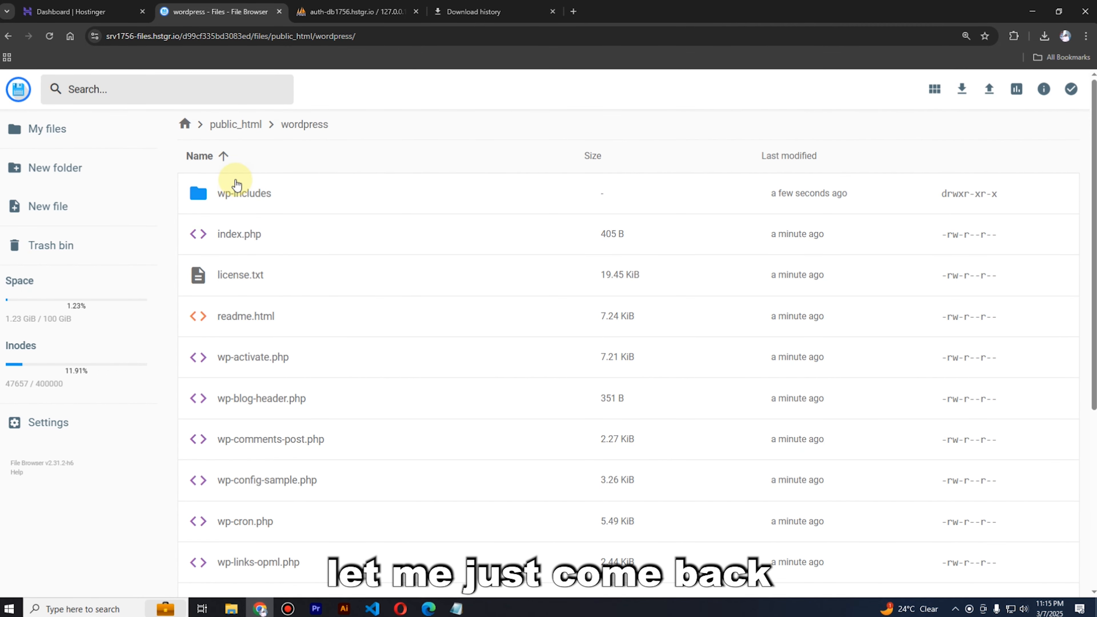
left_click(235, 124)
left_click(288, 195)
right_click(288, 193)
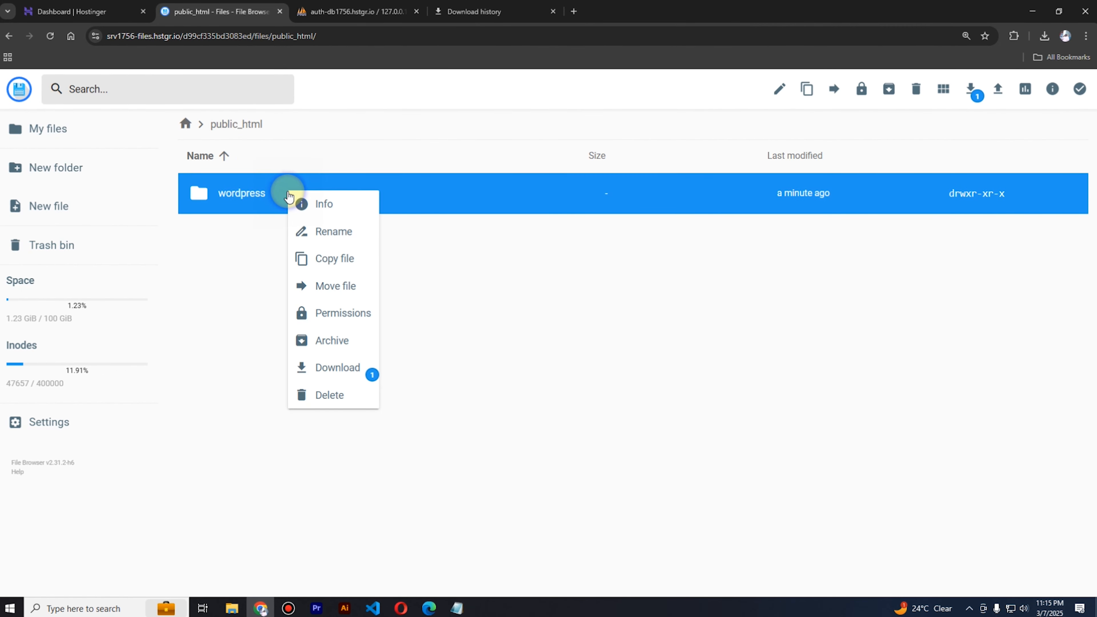
left_click(329, 394)
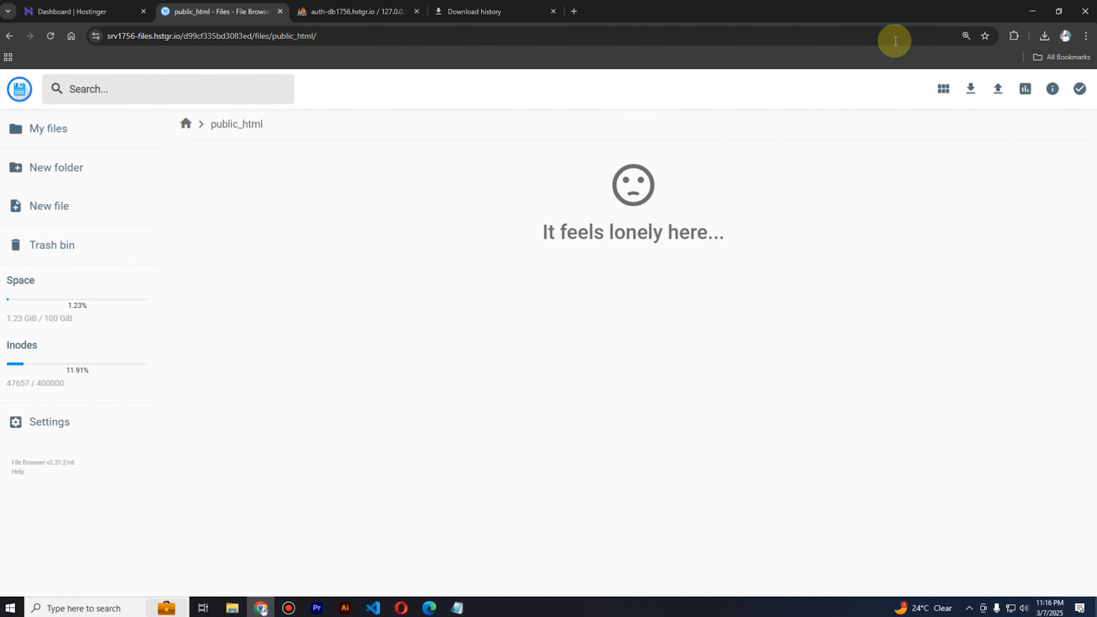
Compress the local wordpress folder to wordpress.zip in Downloads\wordpress-6.7.2, then maximise the browser
left_click_drag(912, 6, 881, 50)
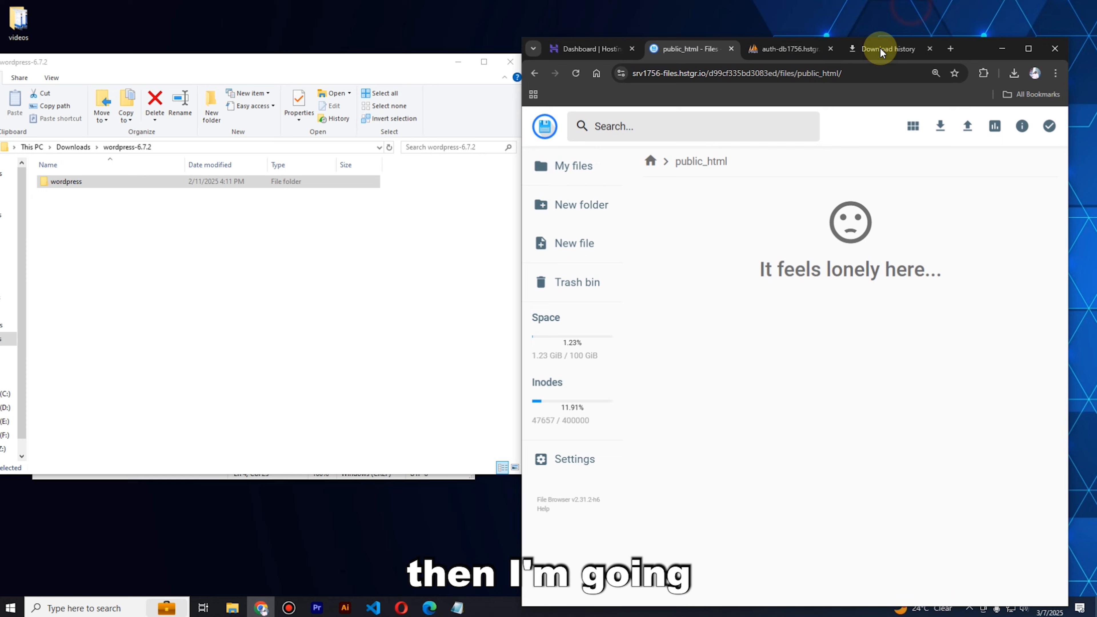
left_click(269, 255)
double_click(127, 180)
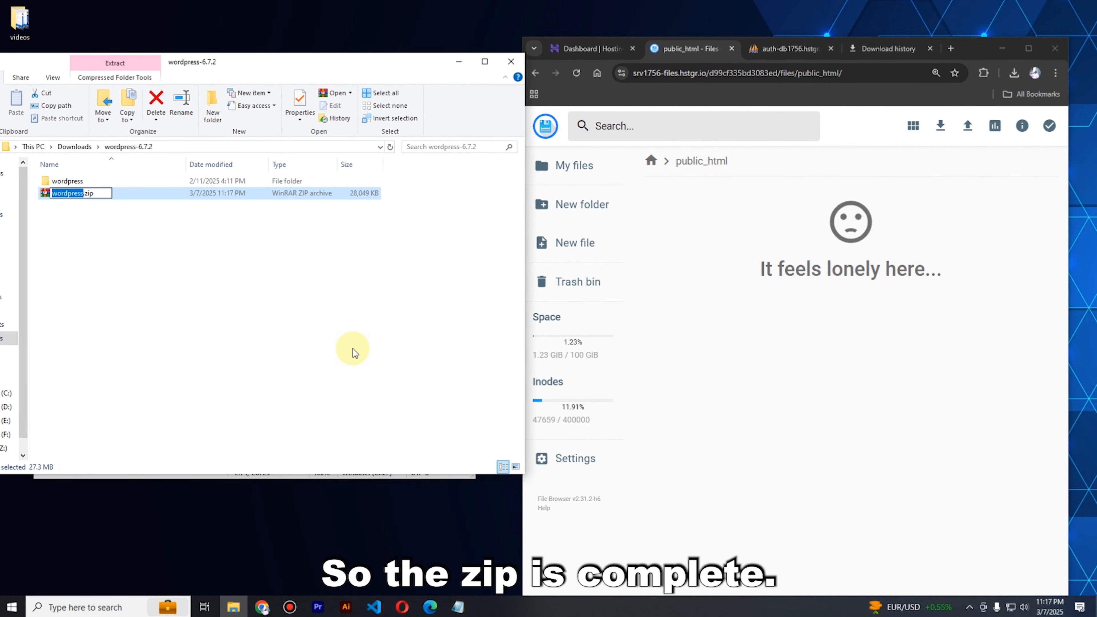
left_click(353, 348)
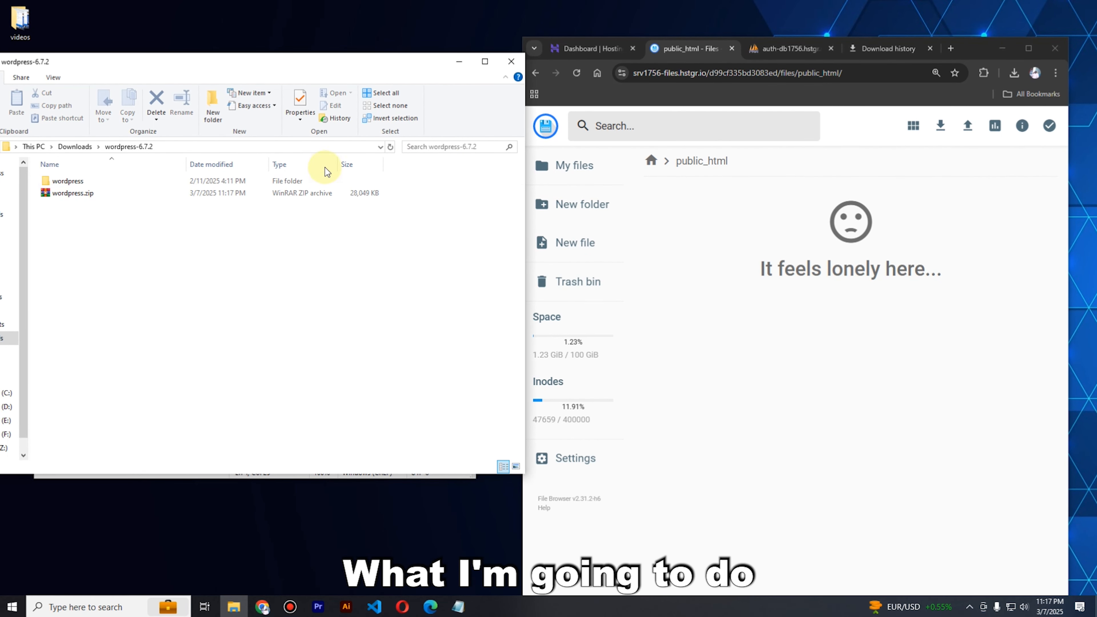
left_click_drag(410, 66, 397, 58)
left_click_drag(309, 467, 305, 532)
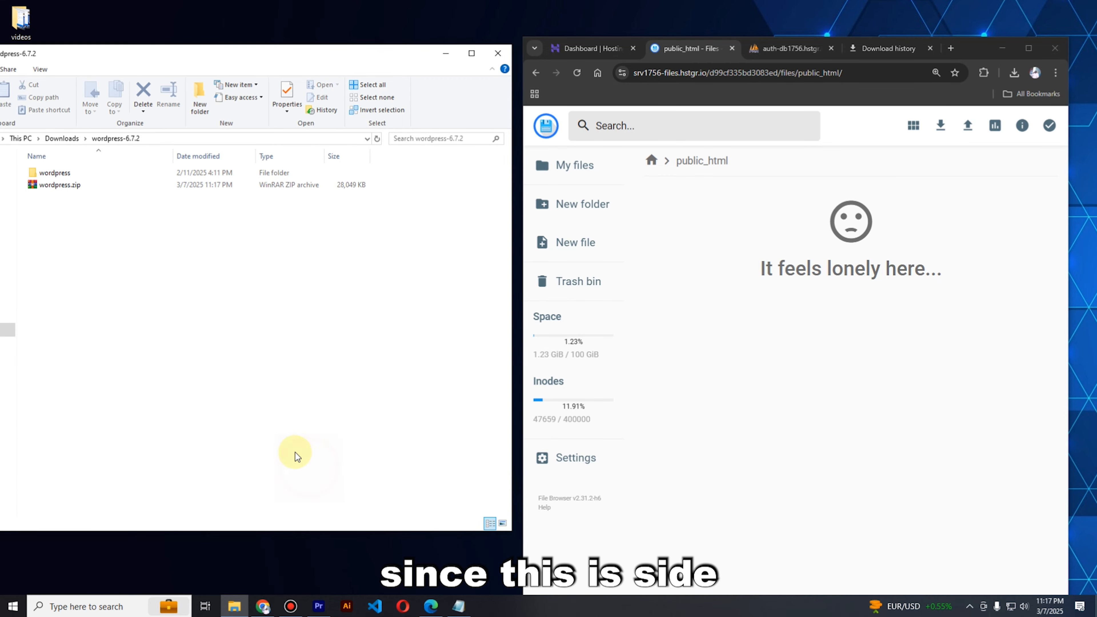
left_click_drag(350, 61, 365, 59)
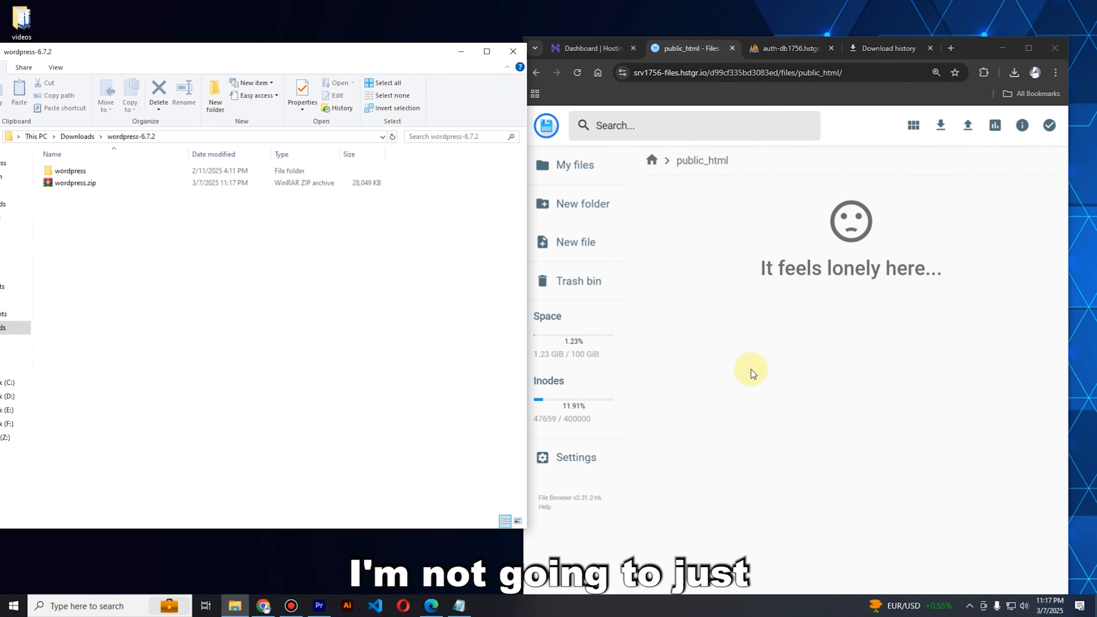
double_click(976, 52)
Upload the single file wordpress.zip from Downloads\wordpress-6.7.2 into public_html
left_click(984, 92)
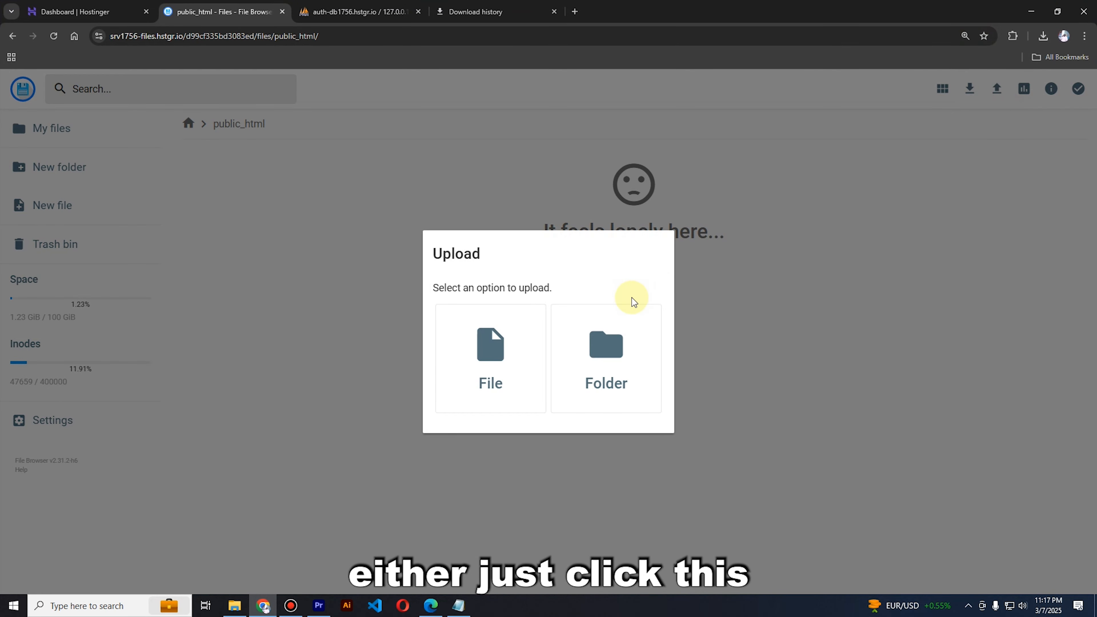
left_click(458, 384)
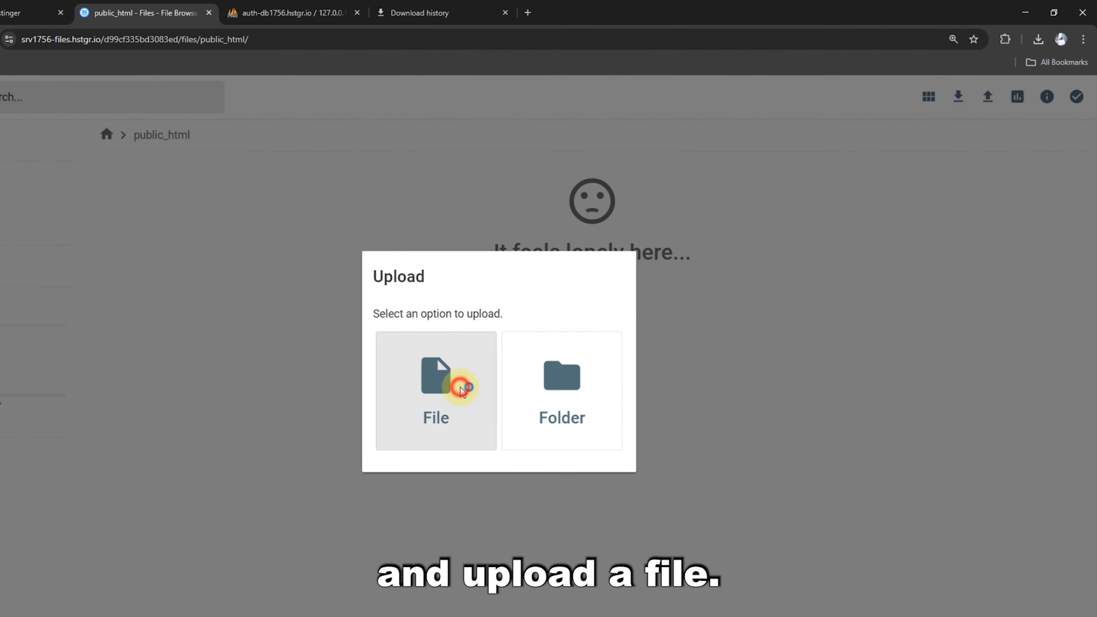
left_click(224, 34)
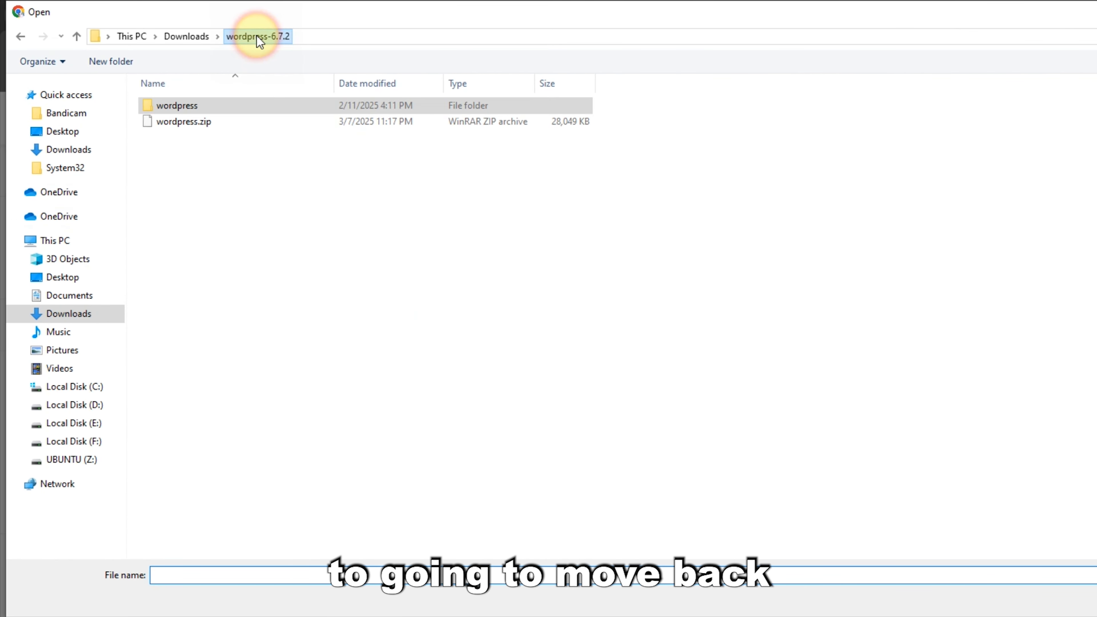
left_click(196, 123)
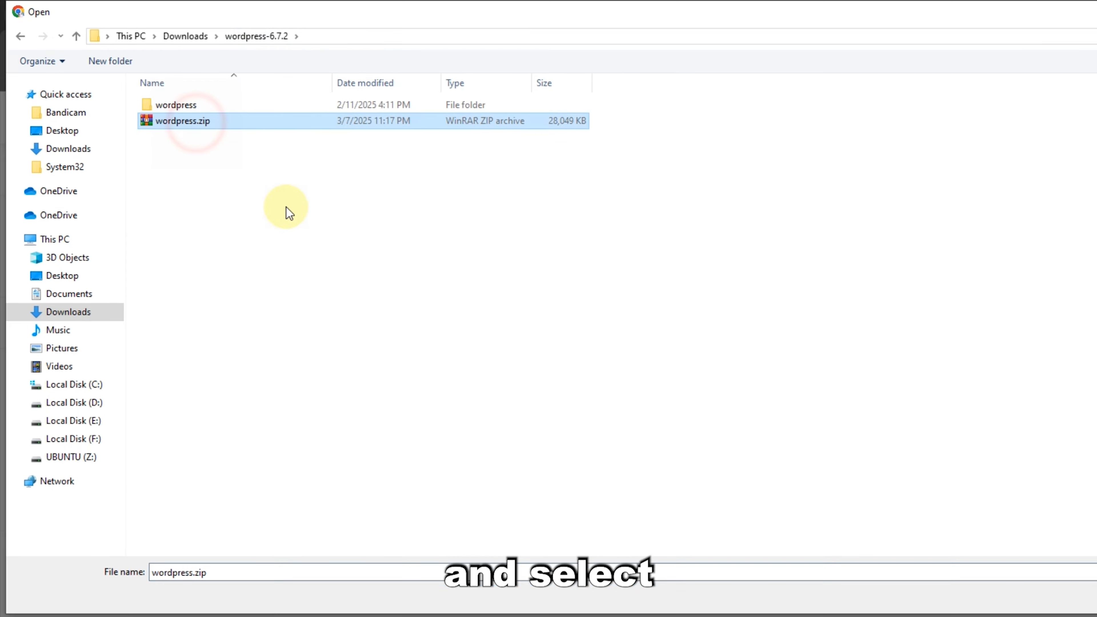
left_click(1043, 528)
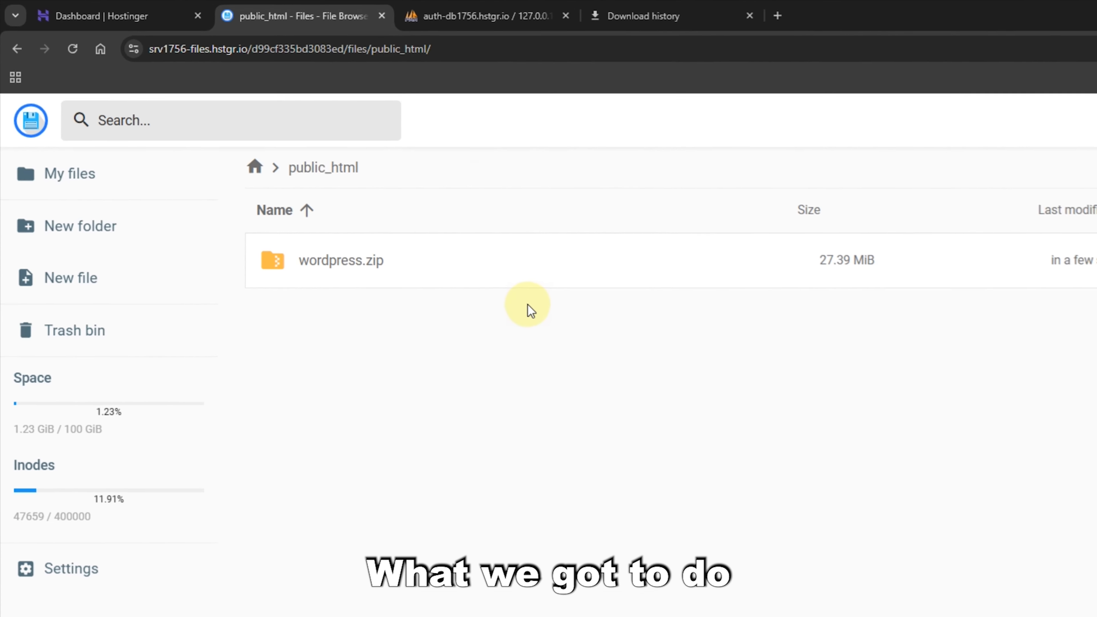
Extract wordpress.zip into a new folder named dt inside public_html
left_click(377, 271)
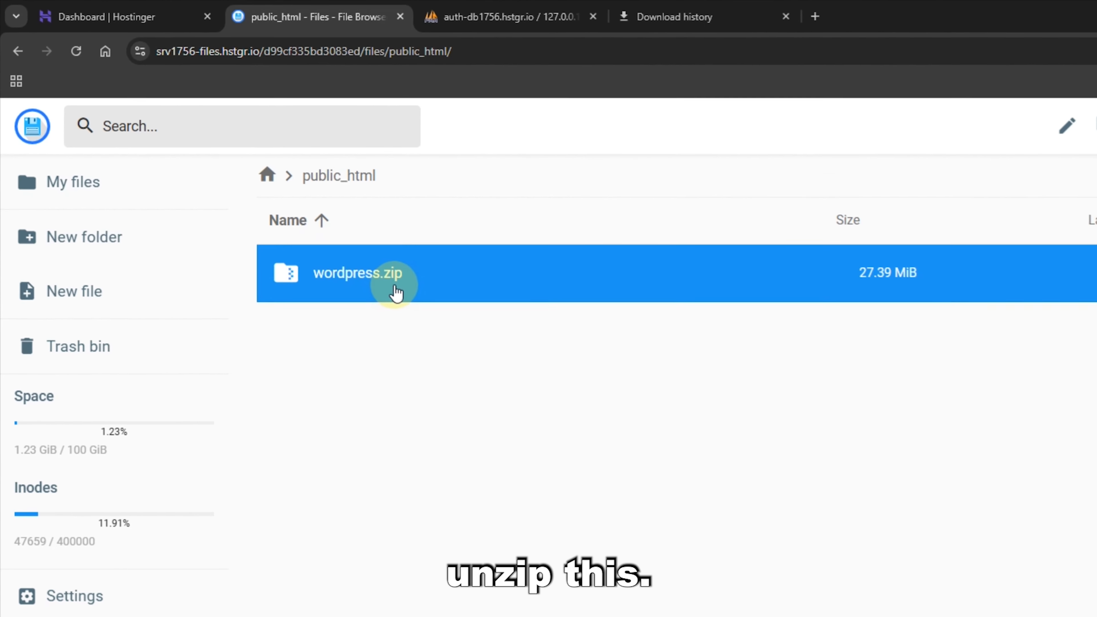
right_click(395, 293)
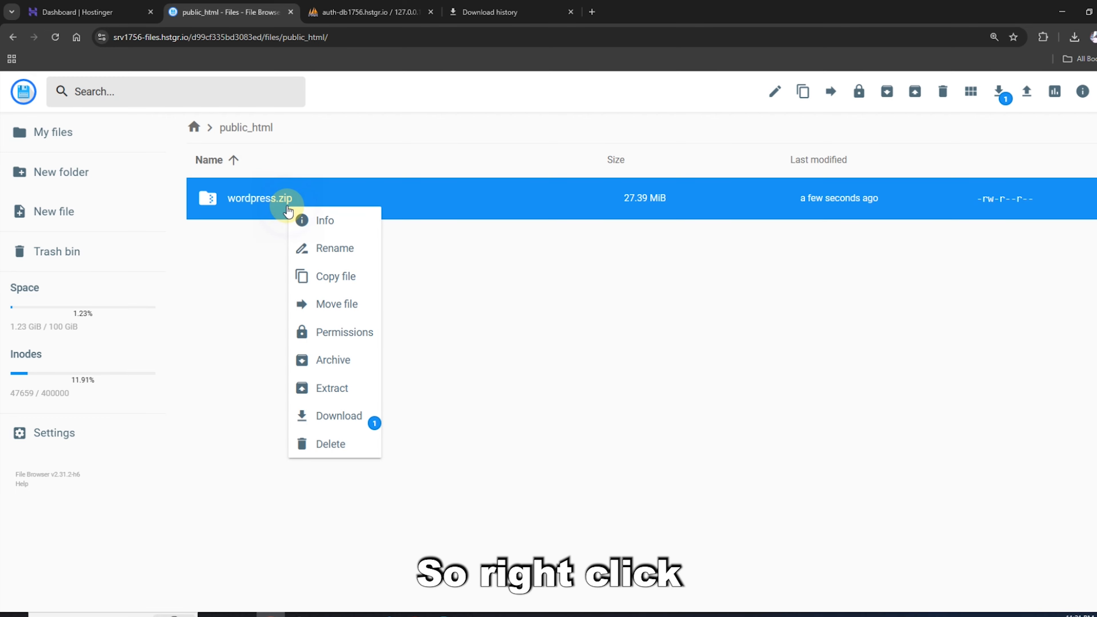
left_click(327, 388)
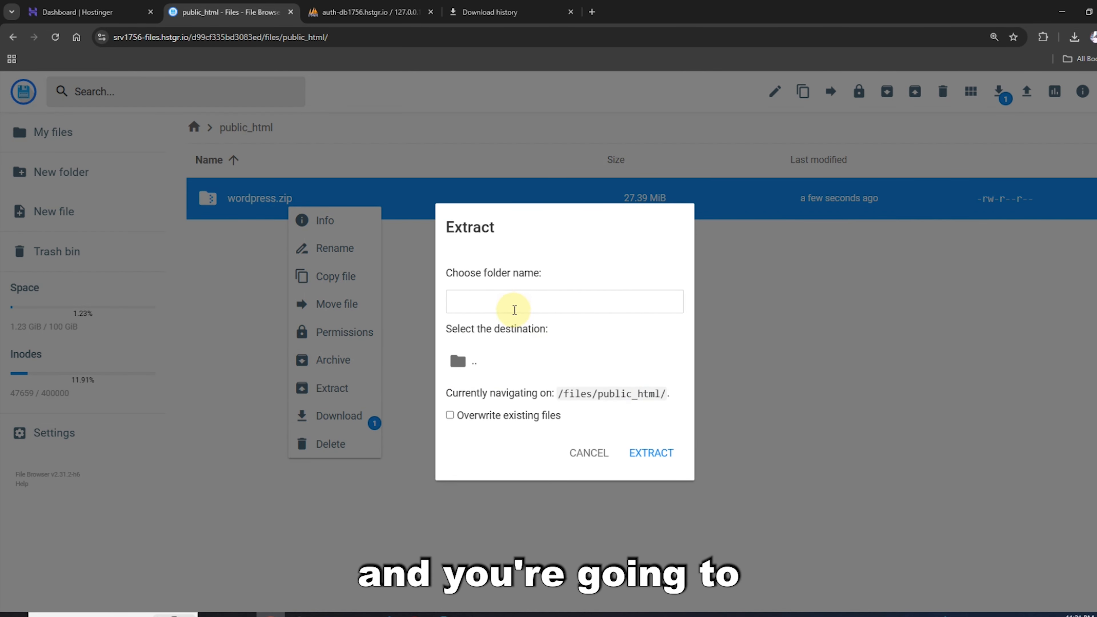
left_click(504, 304)
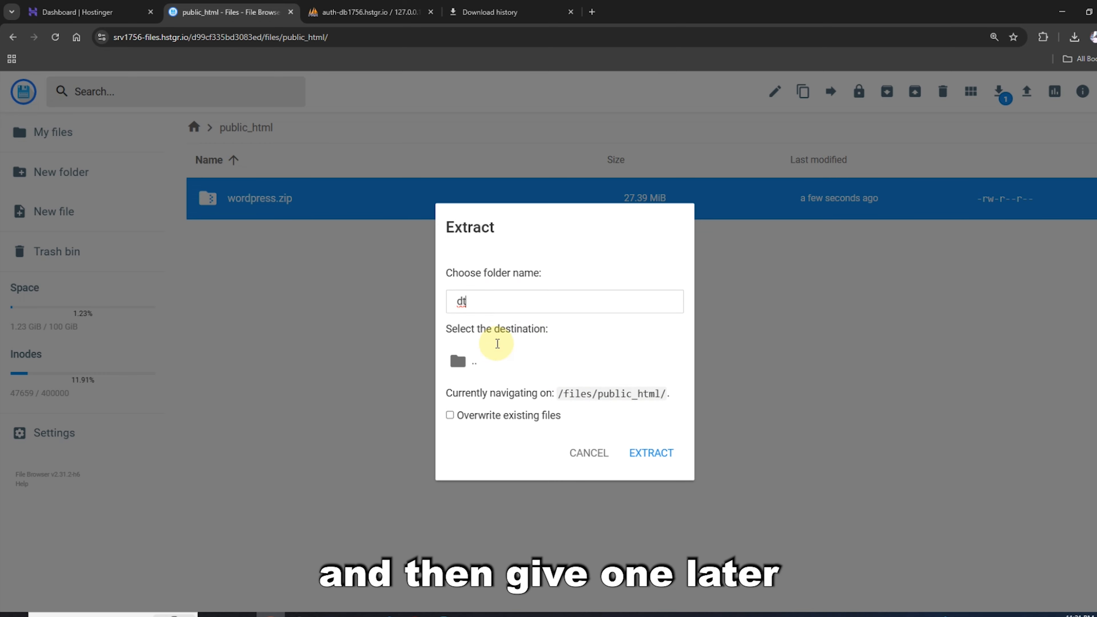
left_click_drag(561, 393, 687, 399)
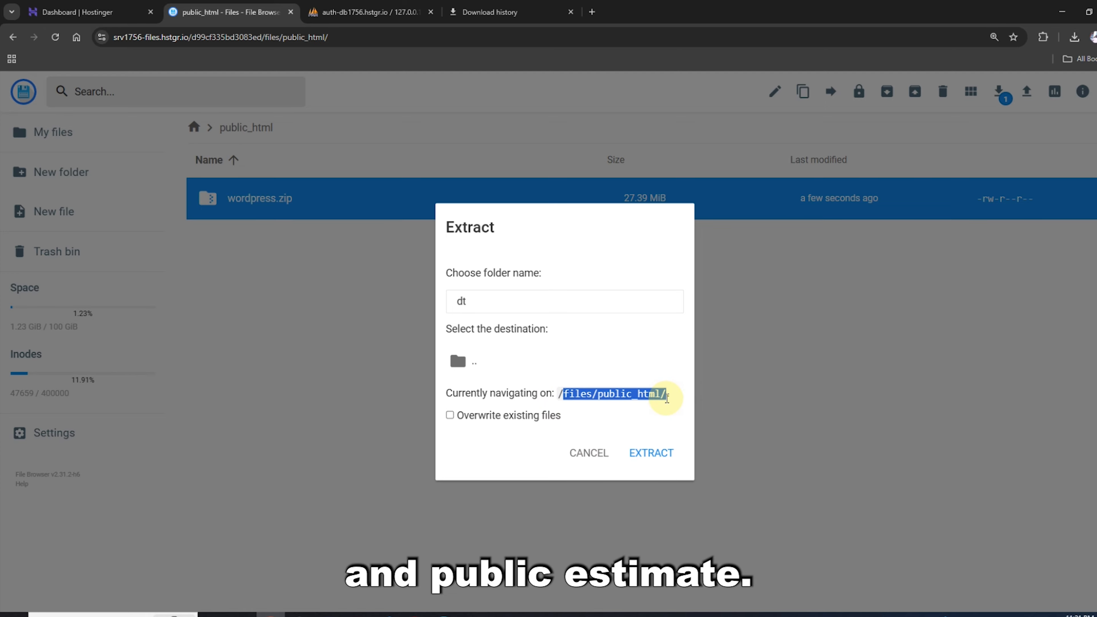
left_click(651, 453)
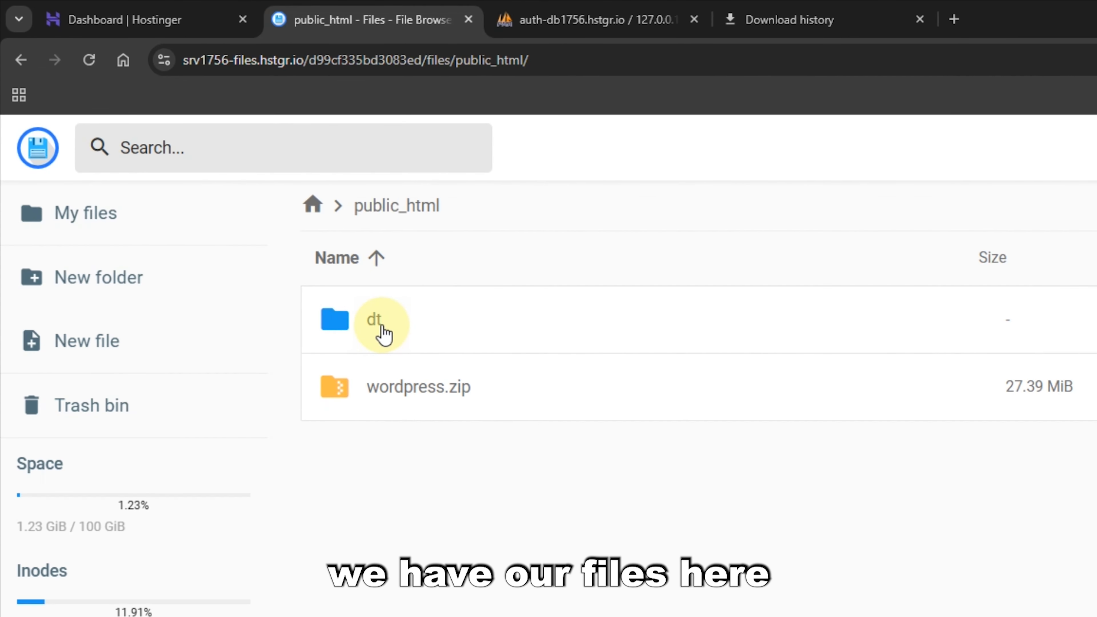
Open dt/wordpress and select all 19 WordPress items
double_click(370, 322)
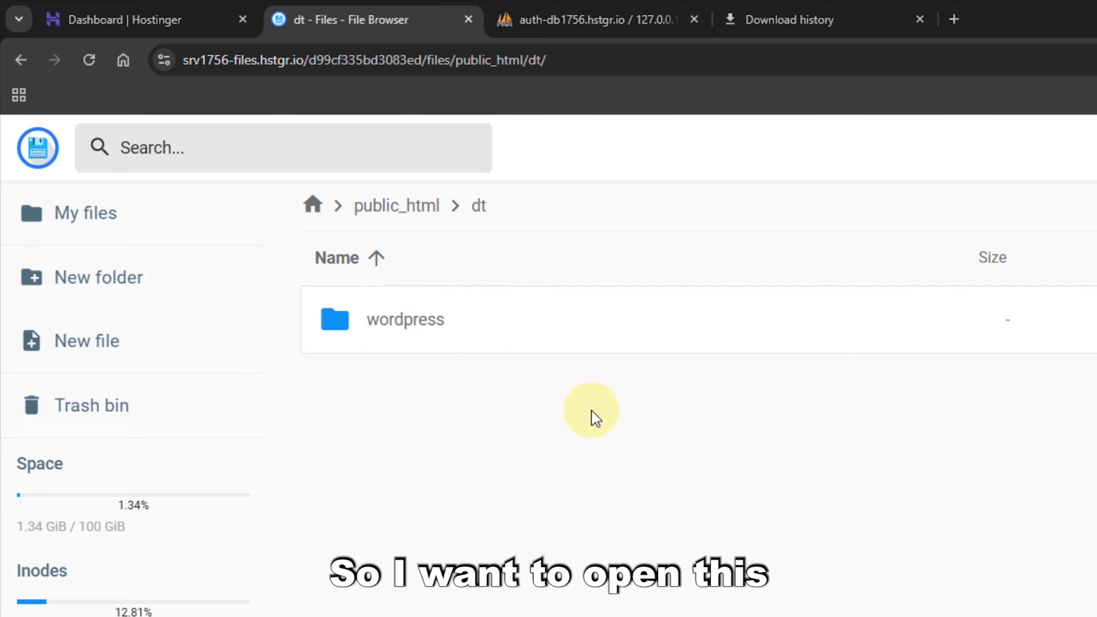
double_click(463, 333)
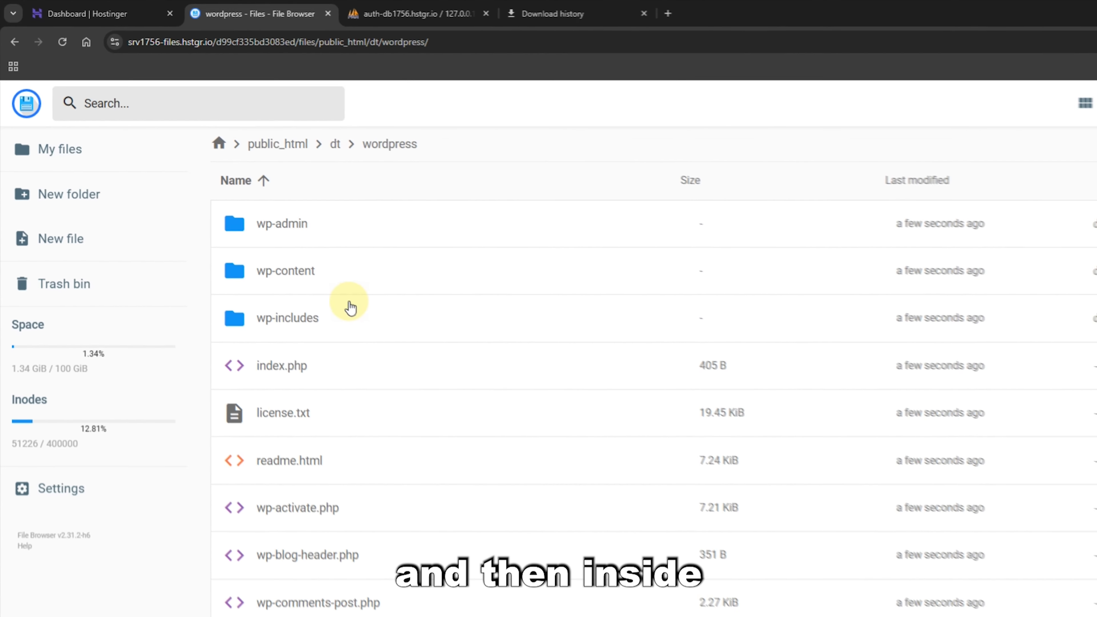
left_click(339, 269)
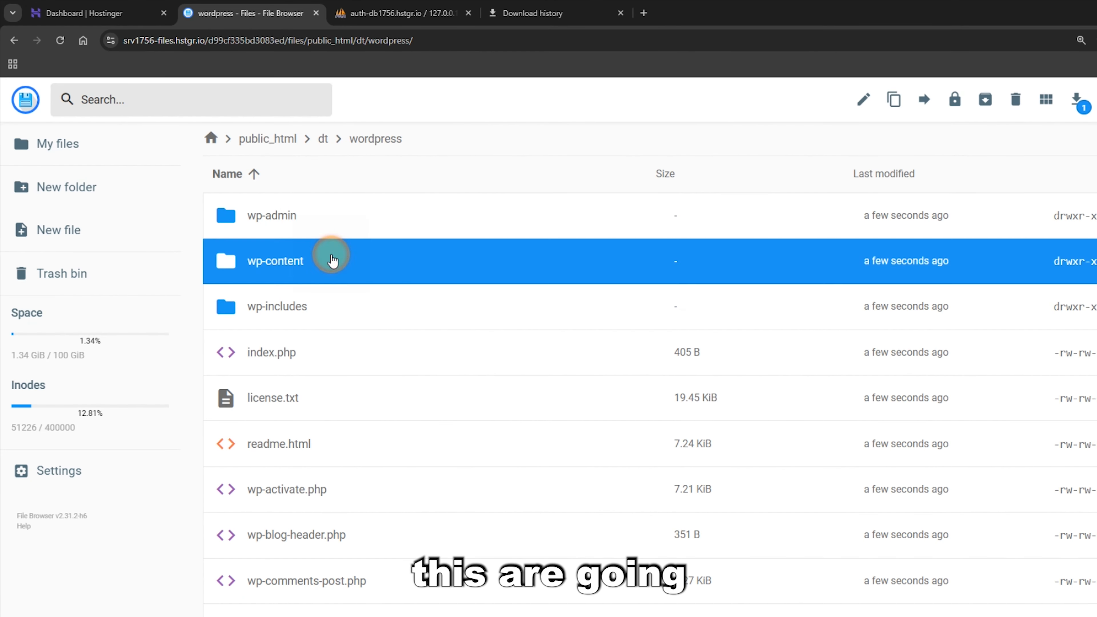
key("ctrl+a")
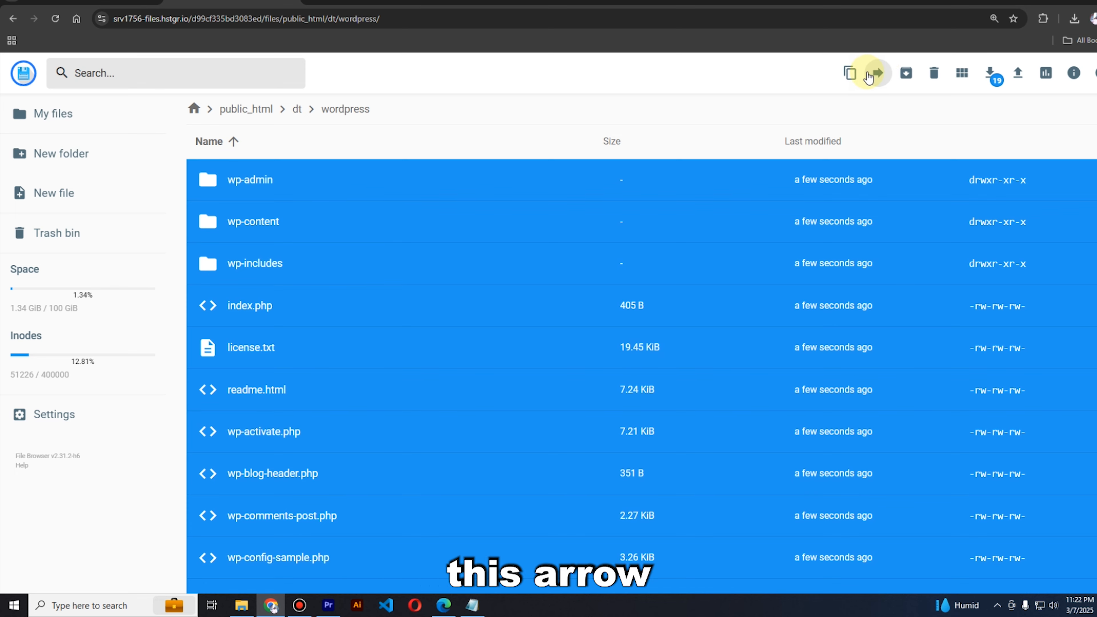
Move the selected WordPress files up into /files/public_html/
right_click(453, 255)
left_click(505, 331)
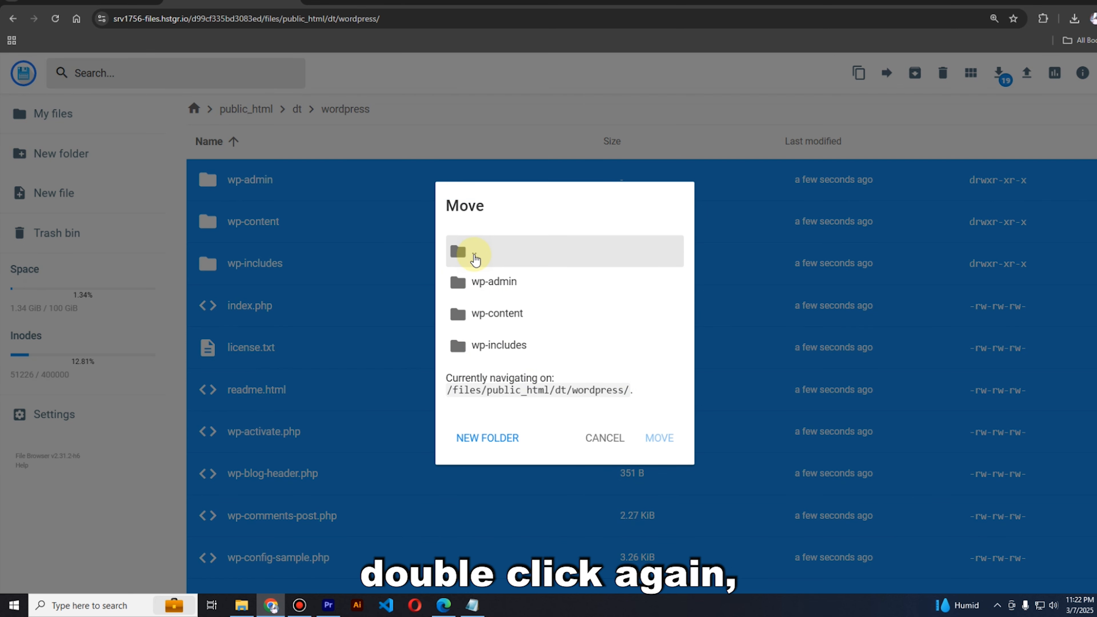
double_click(470, 258)
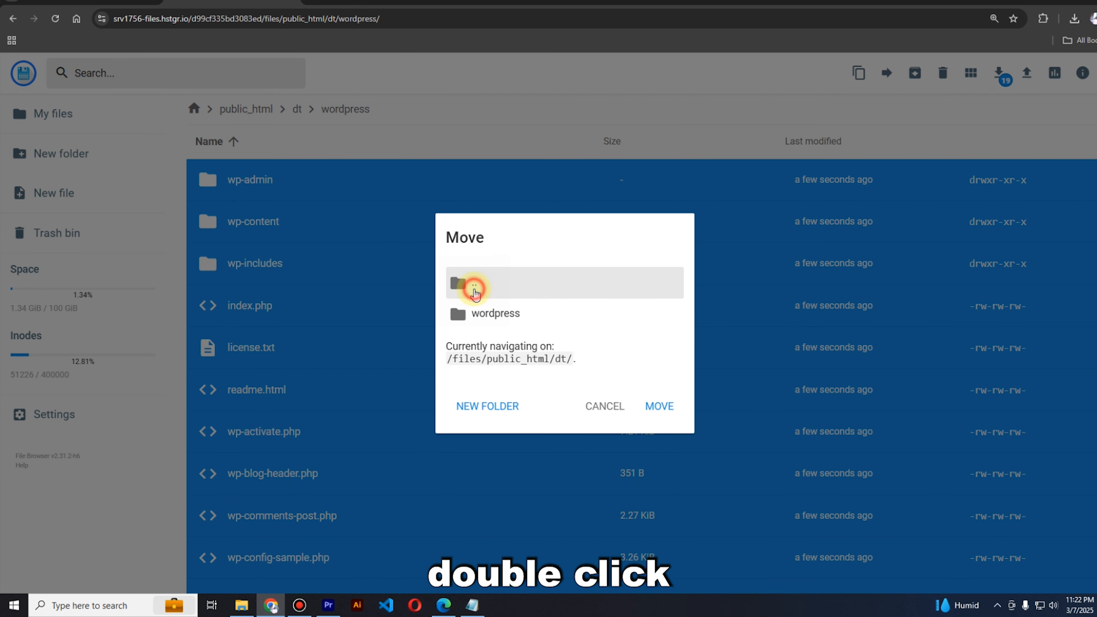
double_click(475, 289)
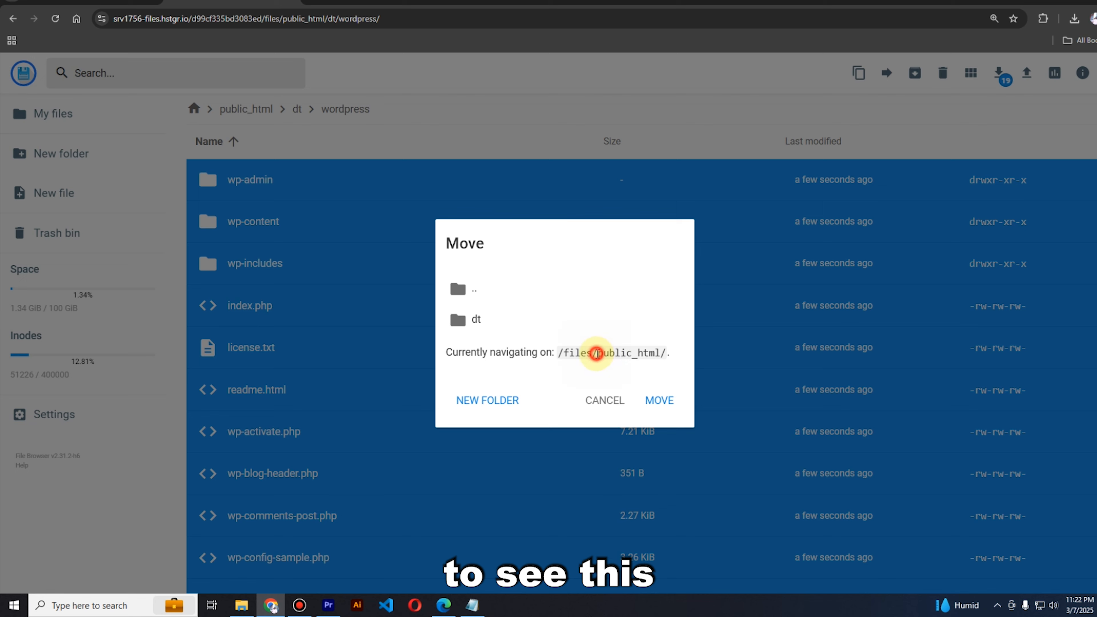
left_click_drag(596, 354, 666, 353)
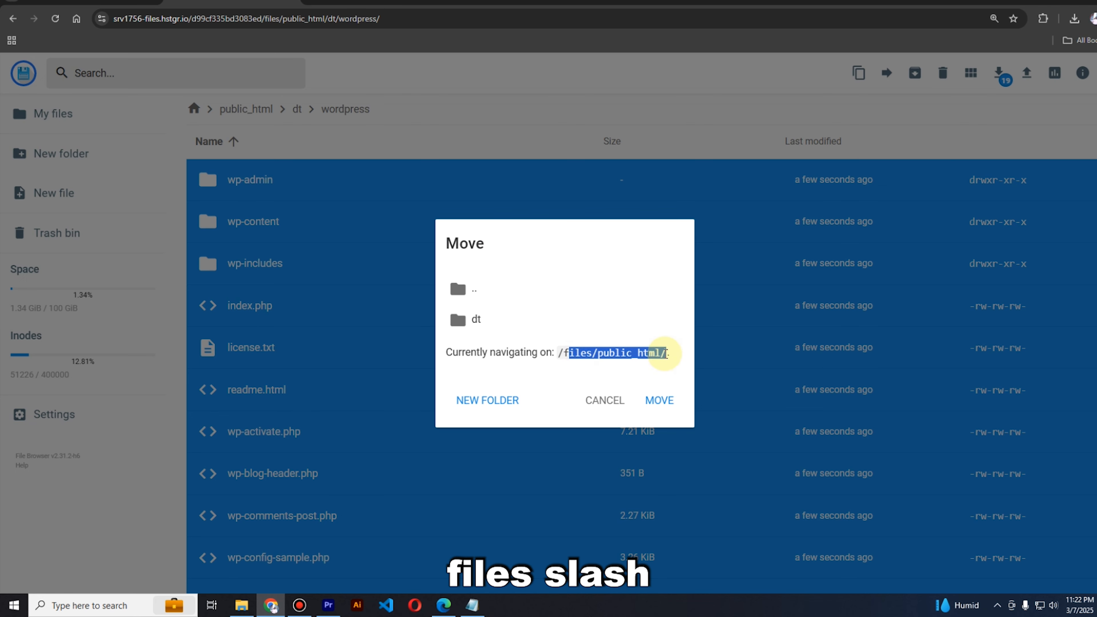
left_click(634, 358)
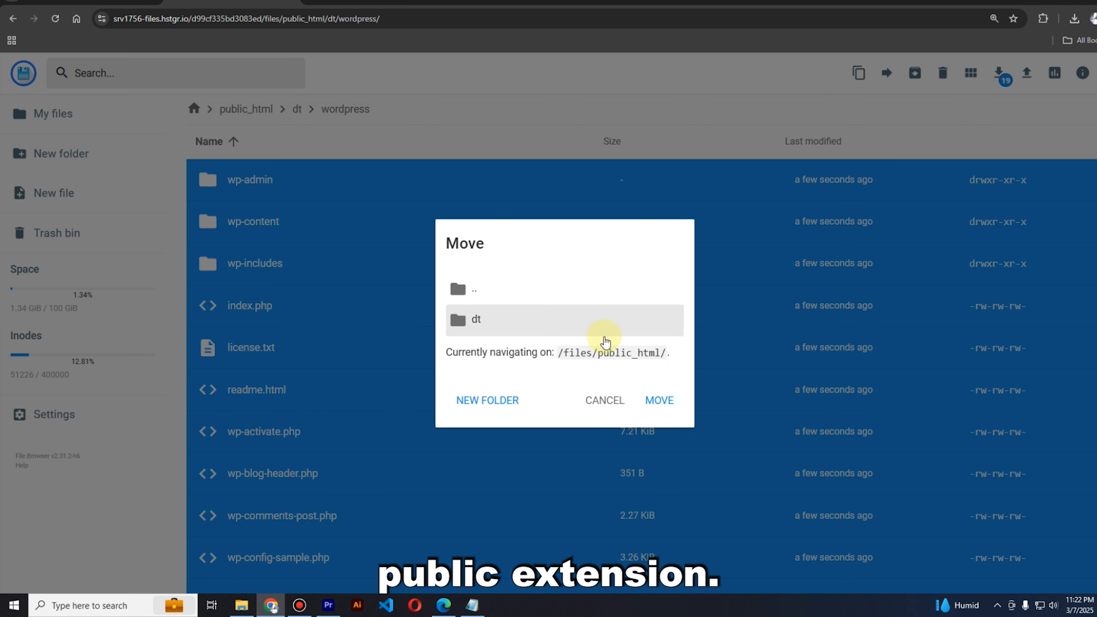
left_click(661, 401)
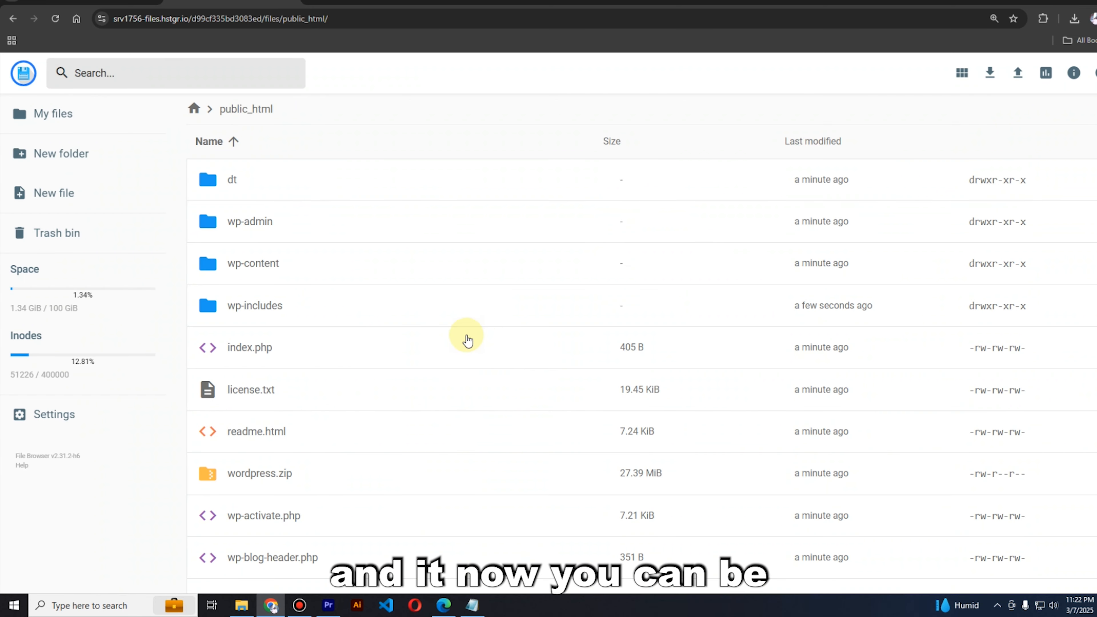
Permanently delete wordpress.zip from public_html, skipping the trash bin
left_click(70, 122)
double_click(269, 222)
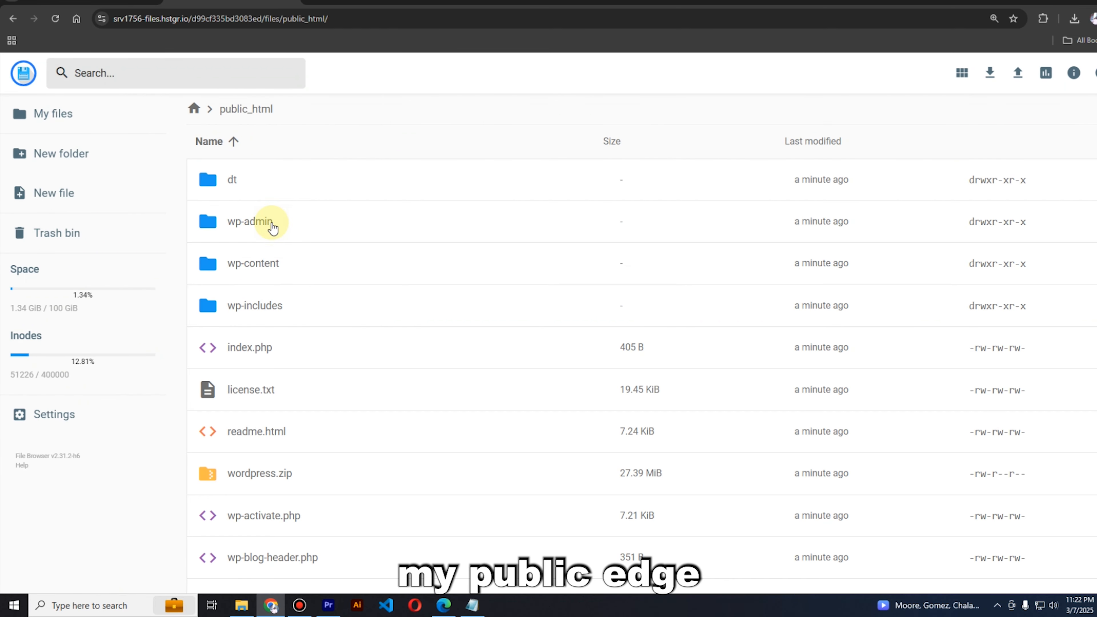
scroll(429, 453, "down", 7)
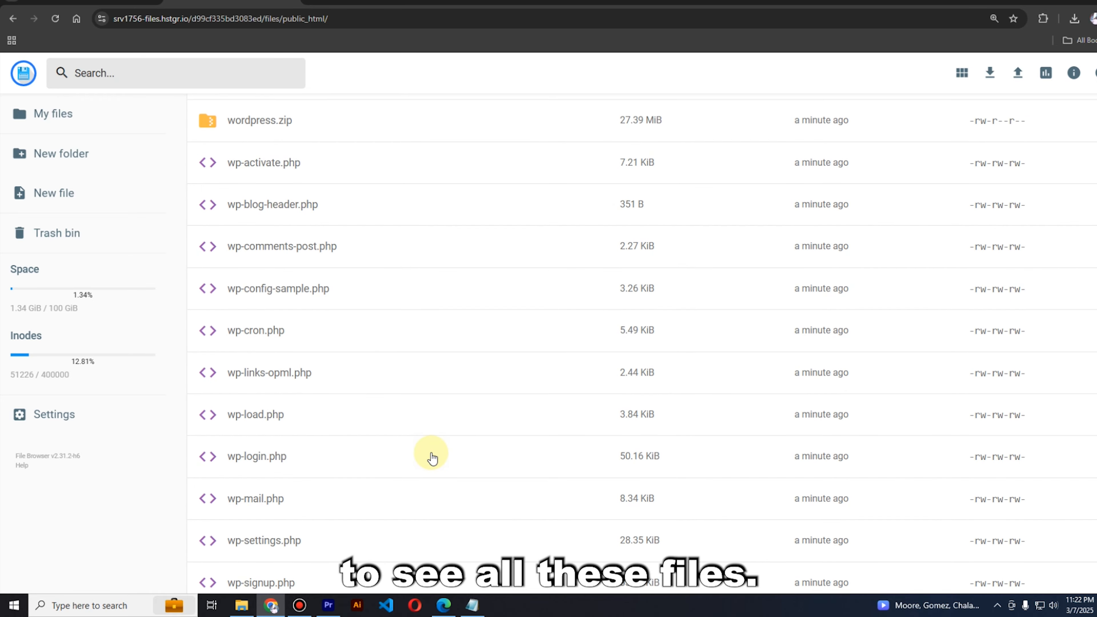
scroll(432, 456, "up", 7)
left_click(268, 478)
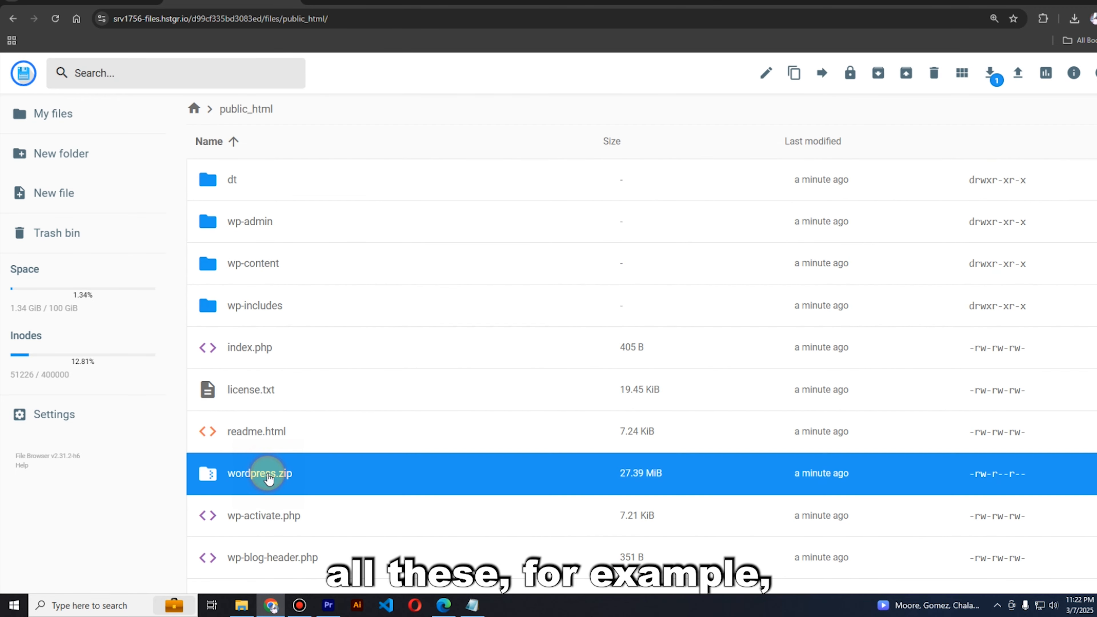
right_click(269, 477)
scroll(337, 557, "down", 3)
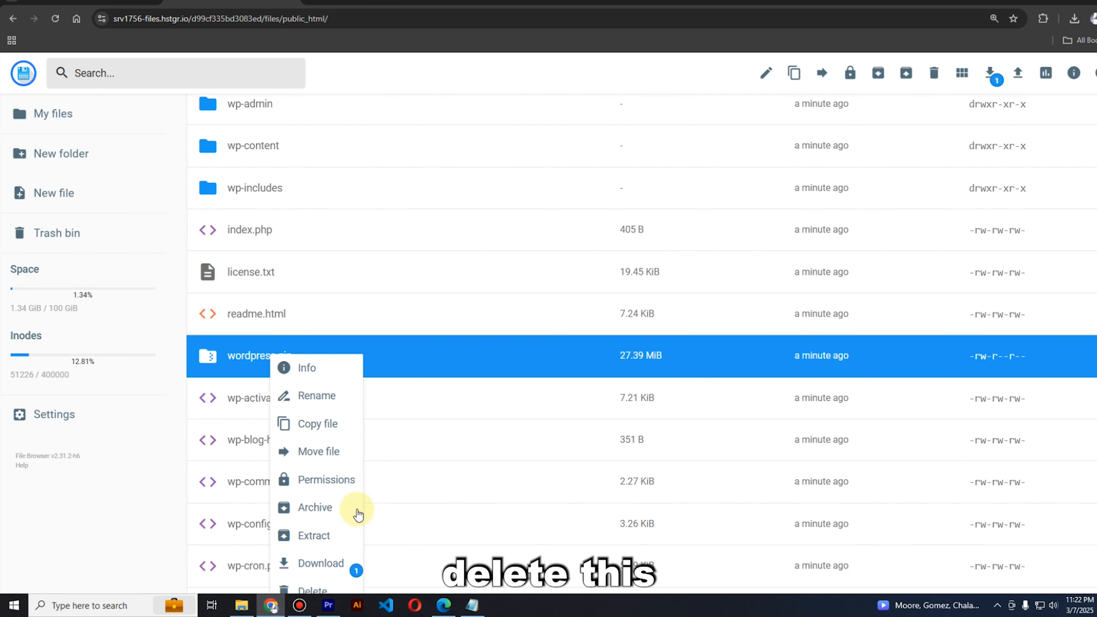
scroll(330, 509, "down", 1)
left_click(313, 532)
left_click(459, 317)
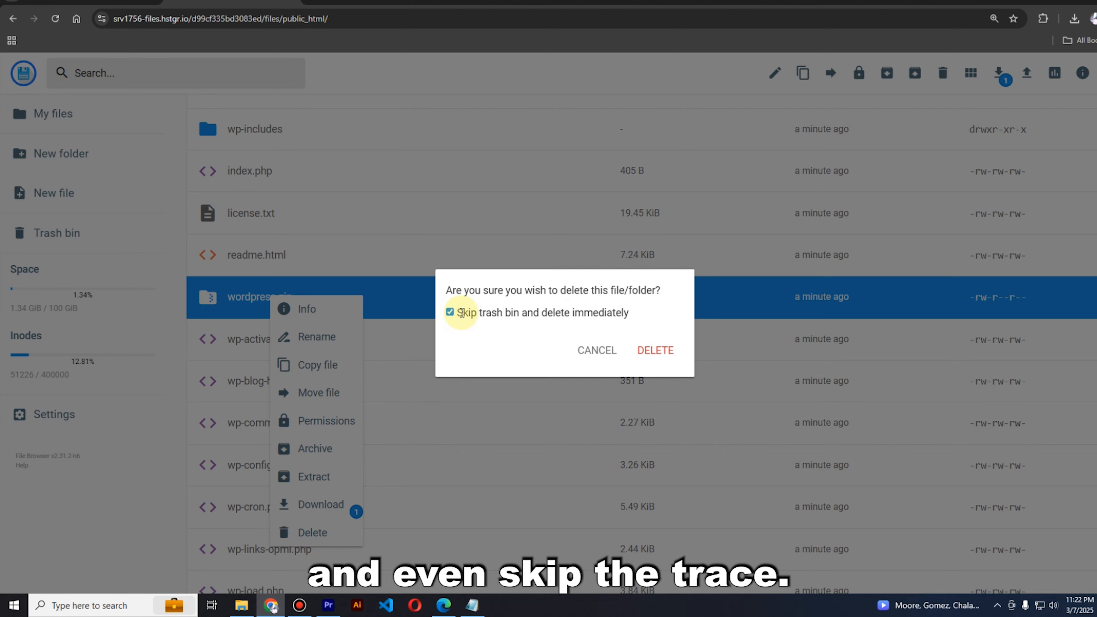
left_click(646, 349)
Delete the leftover dt folder so only WordPress core files remain
scroll(527, 327, "up", 4)
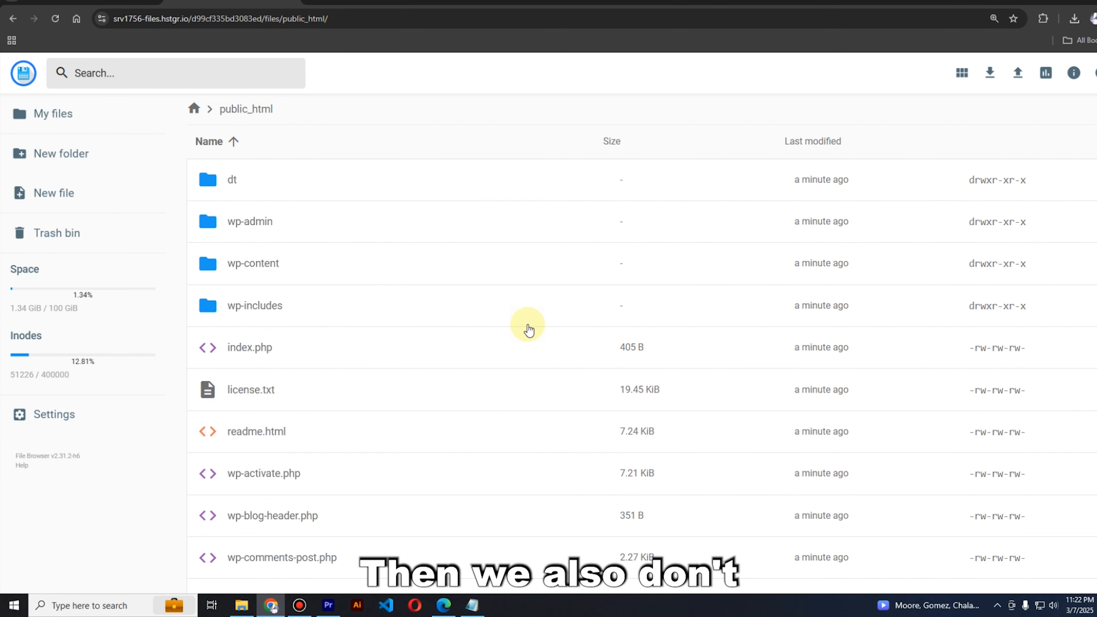
left_click(269, 187)
right_click(268, 187)
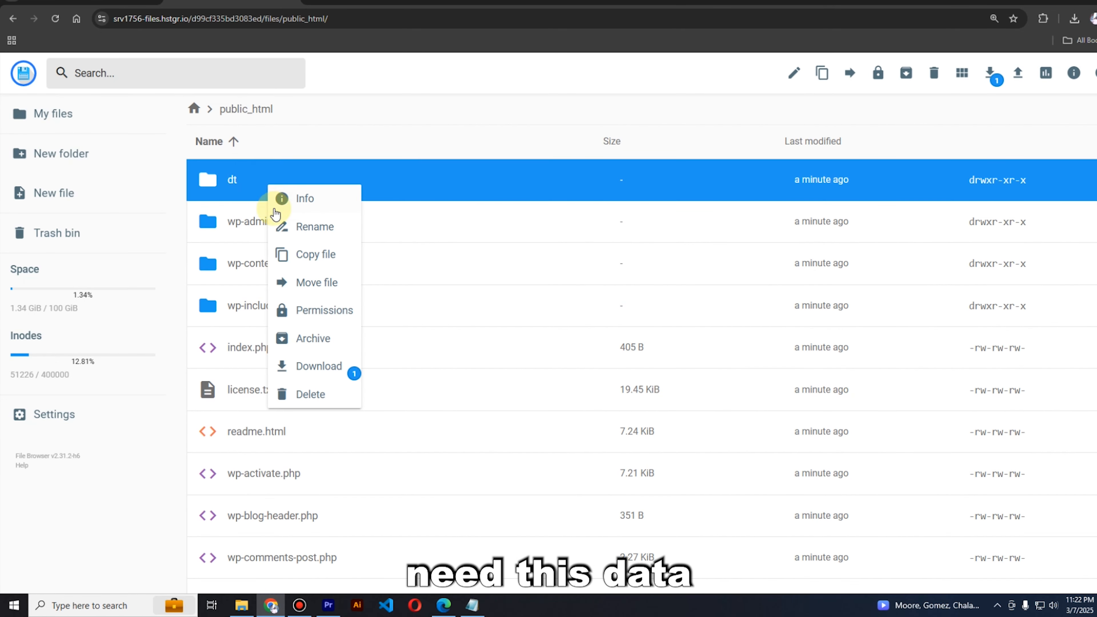
left_click(313, 392)
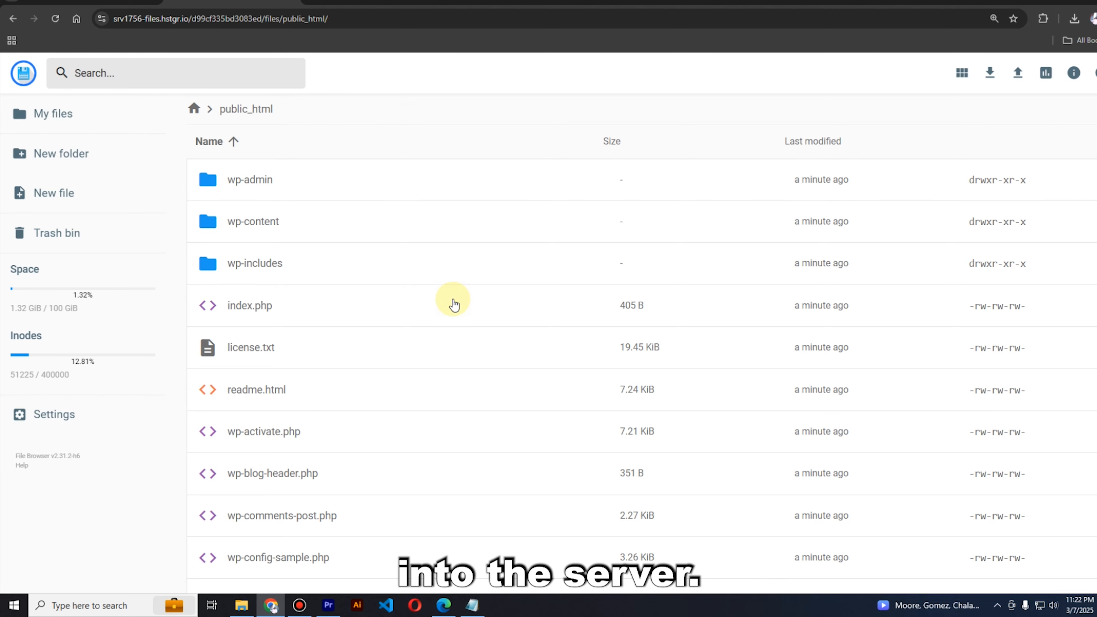
scroll(453, 306, "down", 5)
scroll(483, 312, "up", 5)
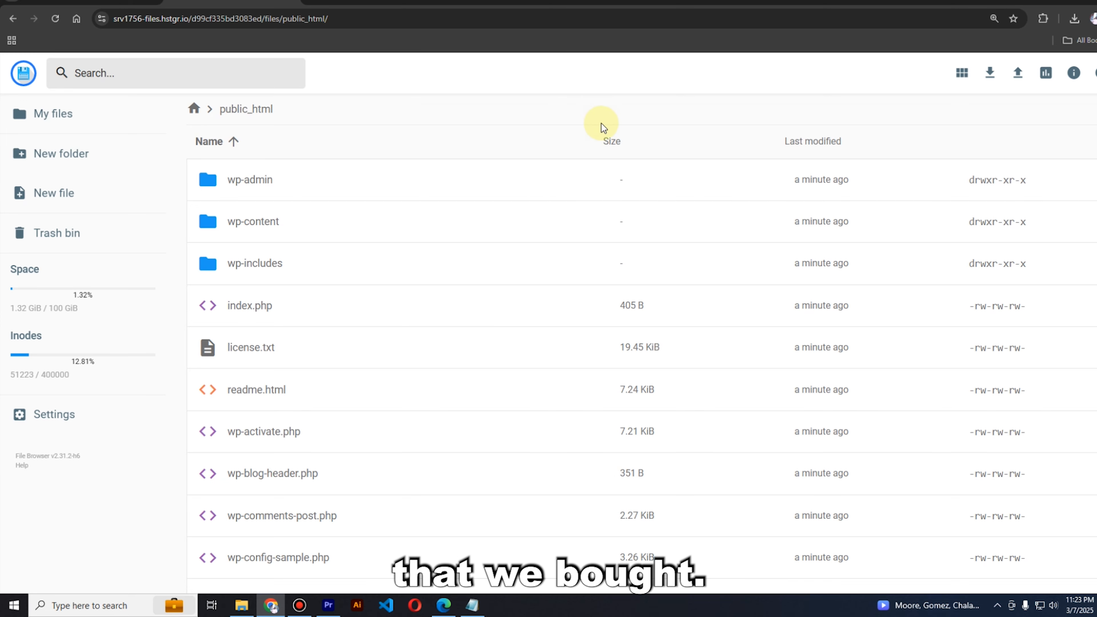
Move the credentials note to the right, remove its blank line, and open a new Edge tab
left_click(1061, 8)
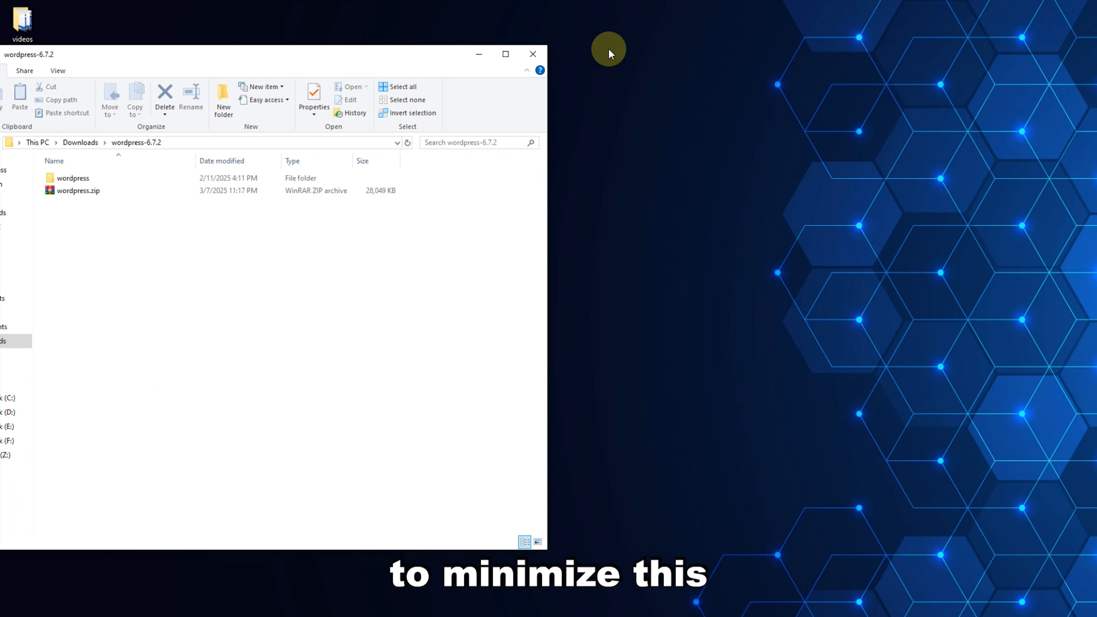
left_click(478, 54)
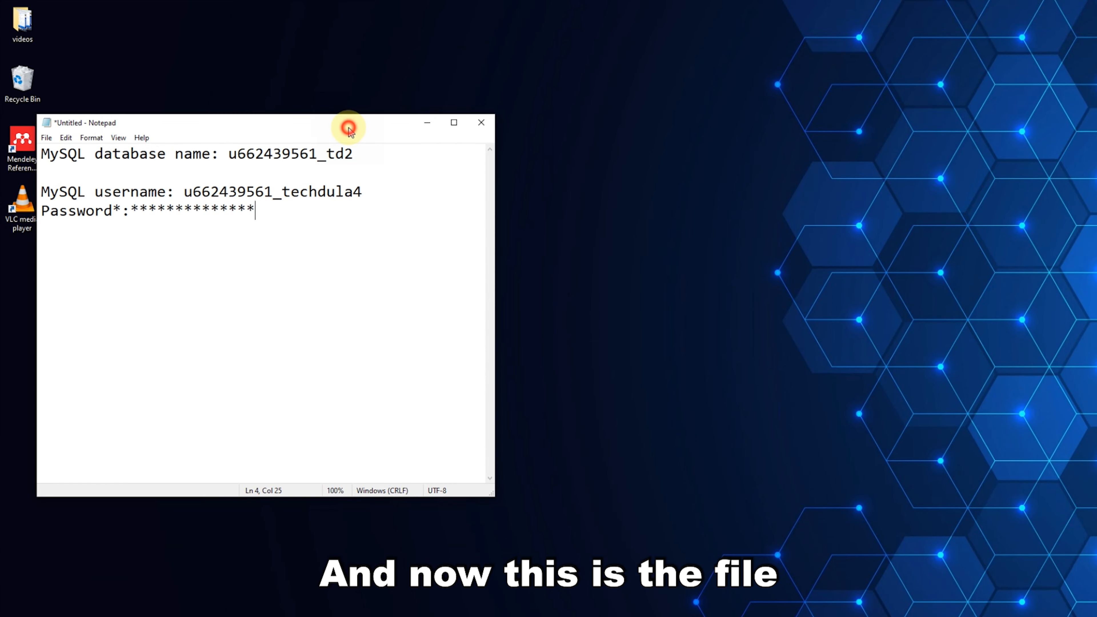
left_click_drag(348, 124, 879, 79)
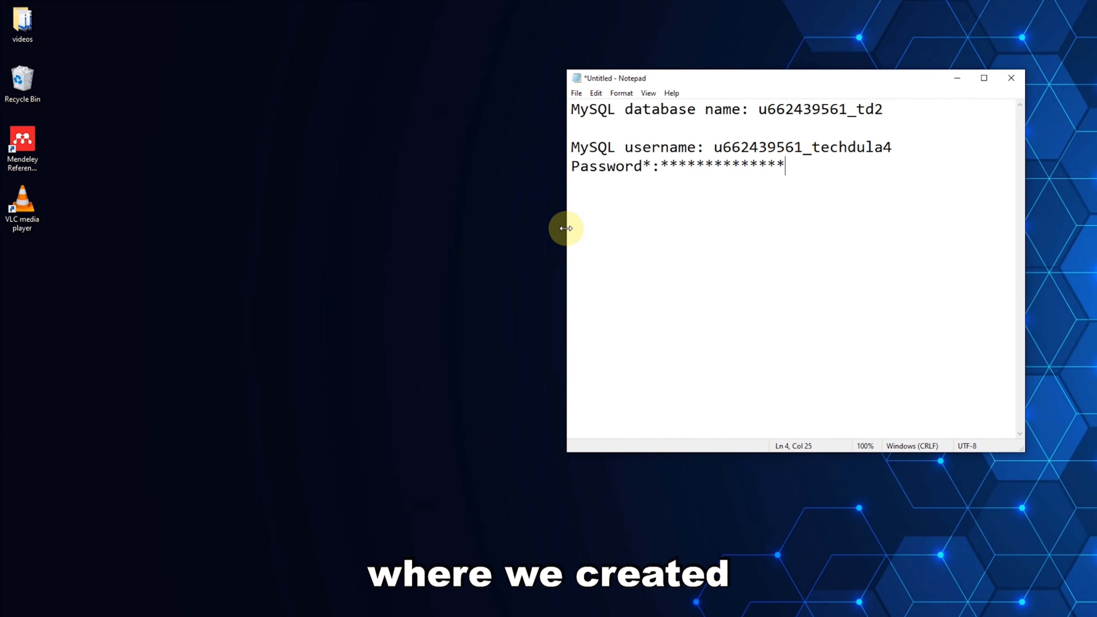
left_click(591, 126)
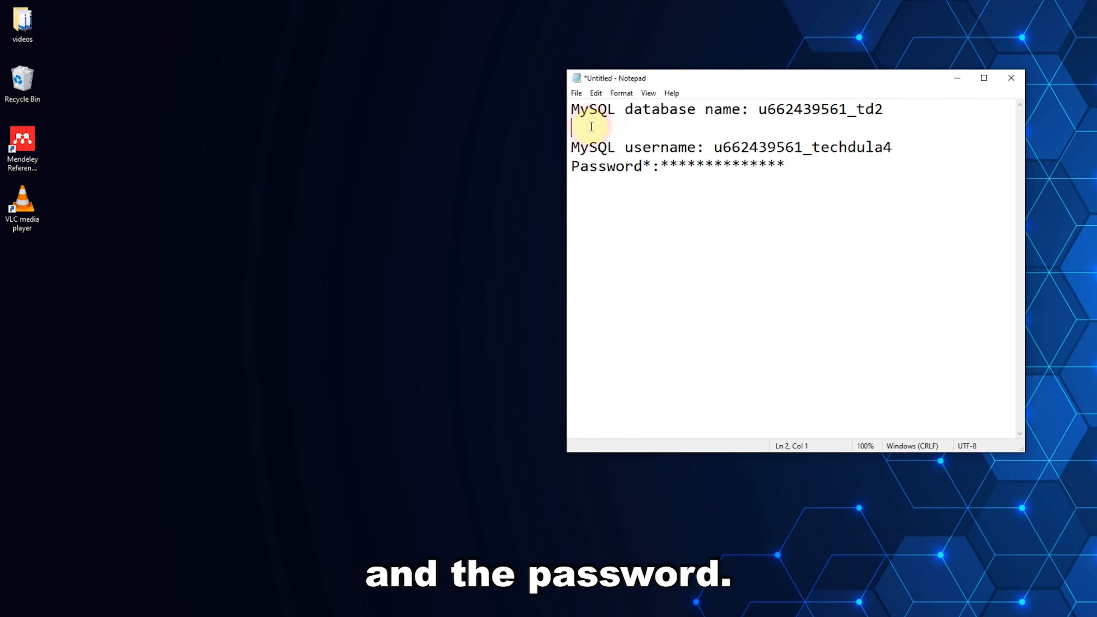
key("BackSpace")
left_click_drag(566, 197, 666, 197)
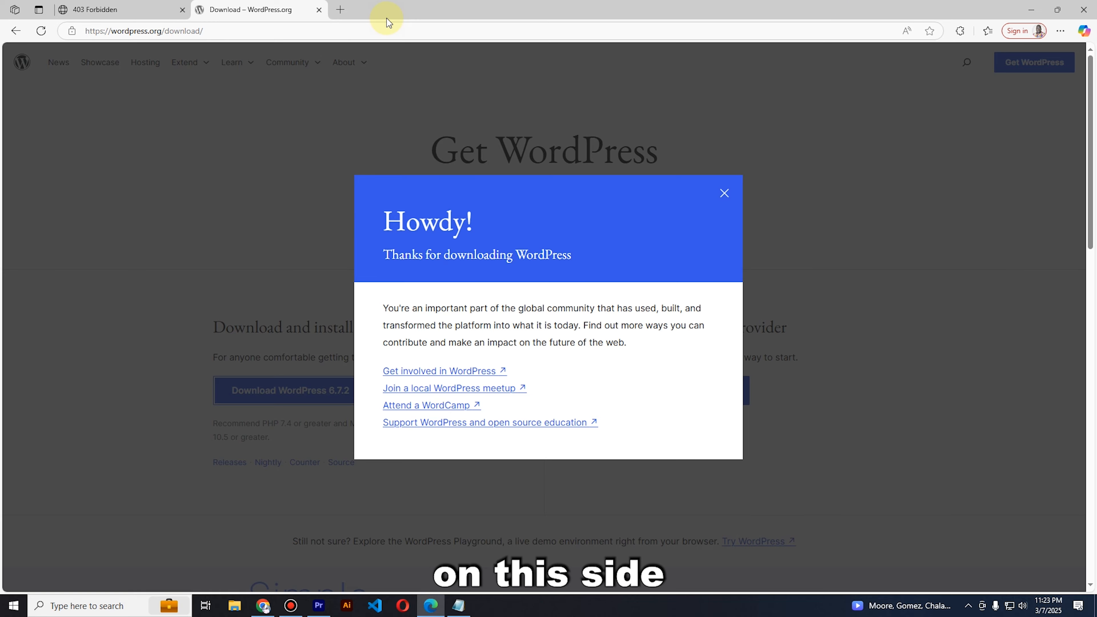
left_click(339, 10)
left_click_drag(681, 5, 351, 28)
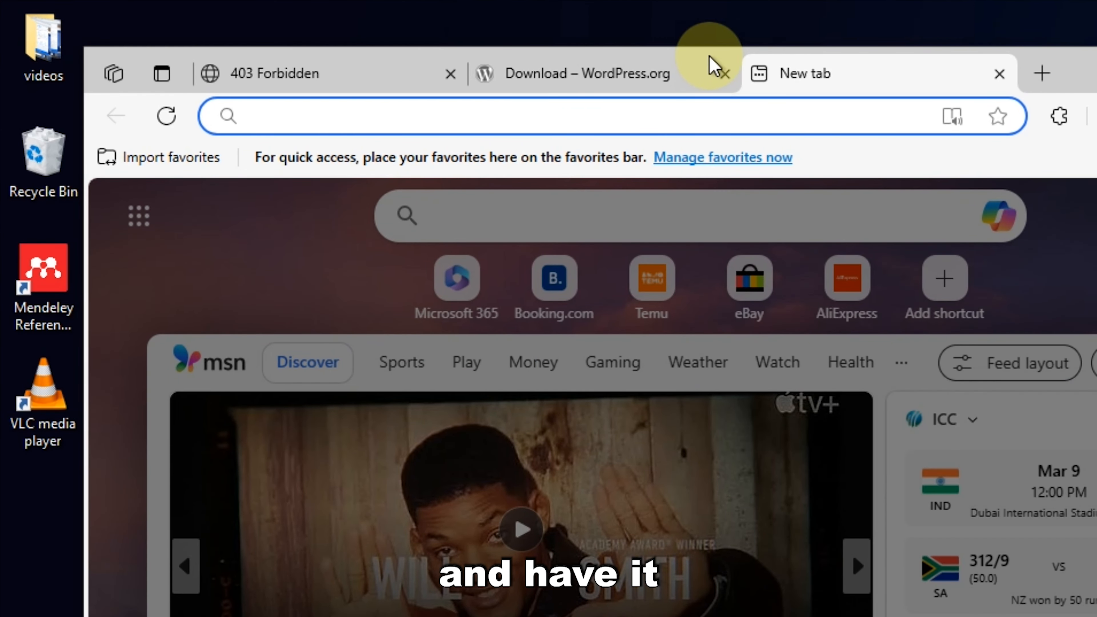
Load techdula.com and continue the WordPress installer with English (United States)
left_click_drag(709, 56, 688, 48)
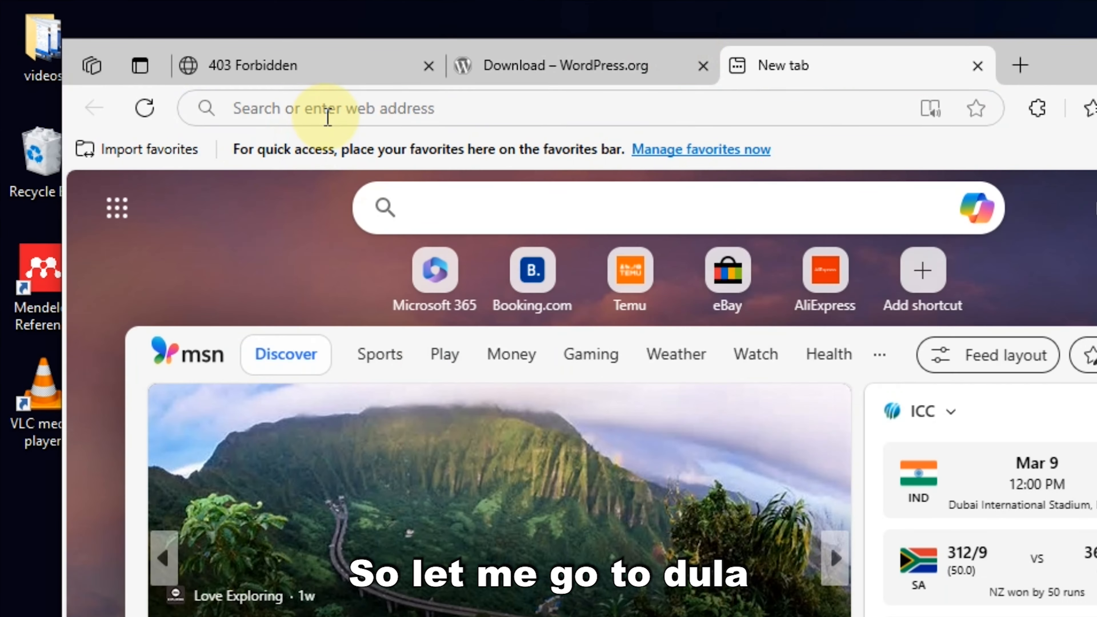
left_click(326, 108)
type("techdula.com")
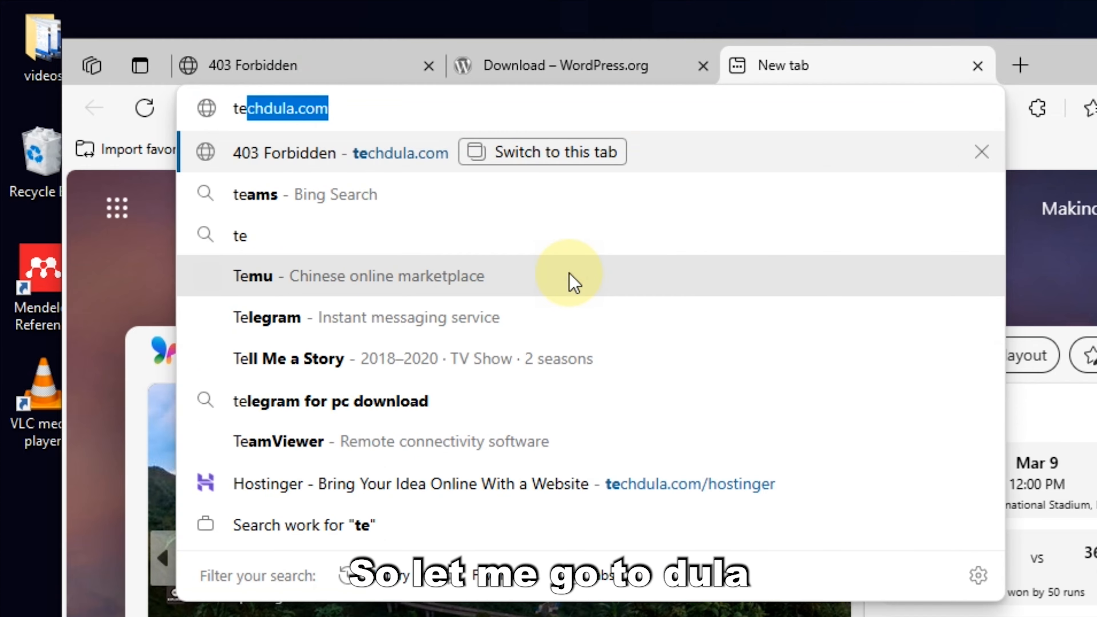
key("Return")
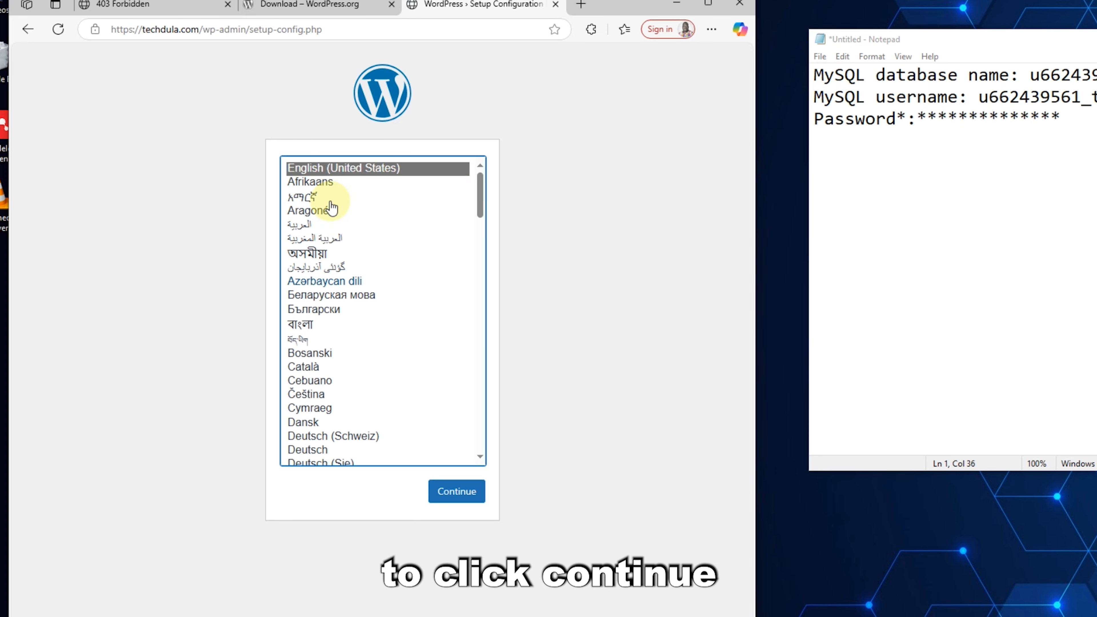
scroll(329, 281, "down", 5)
scroll(347, 349, "down", 10)
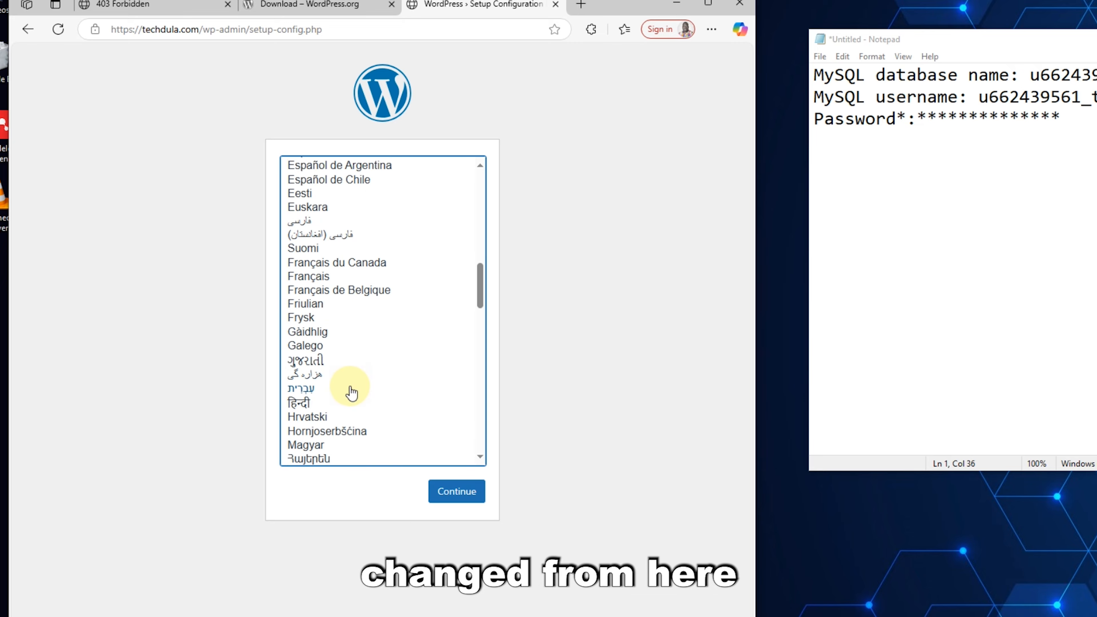
scroll(350, 392, "up", 6)
scroll(352, 389, "up", 8)
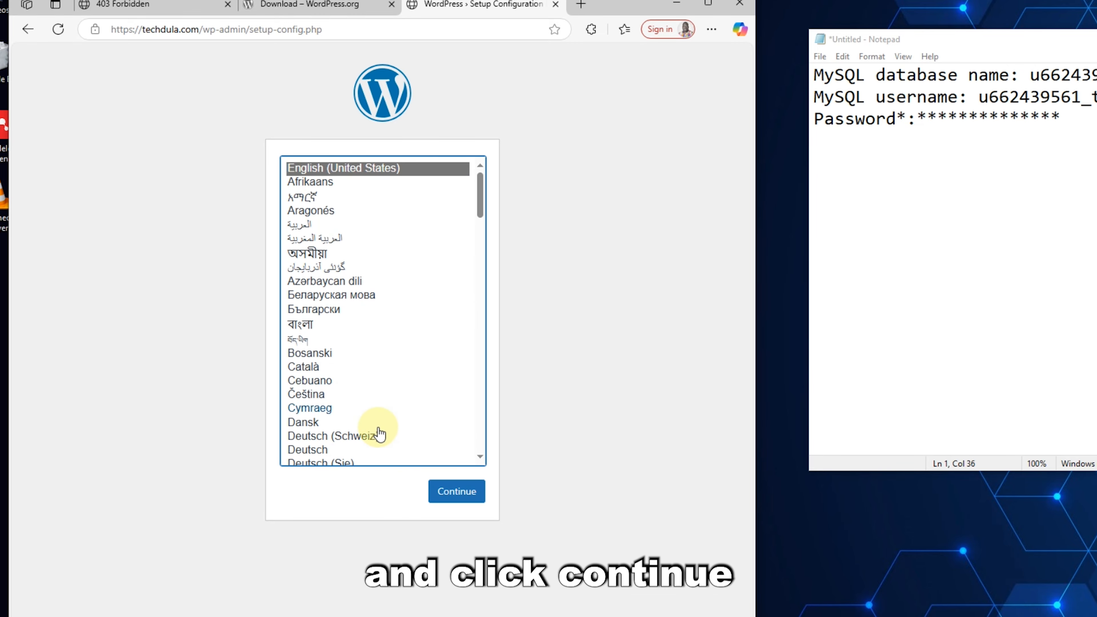
left_click(451, 502)
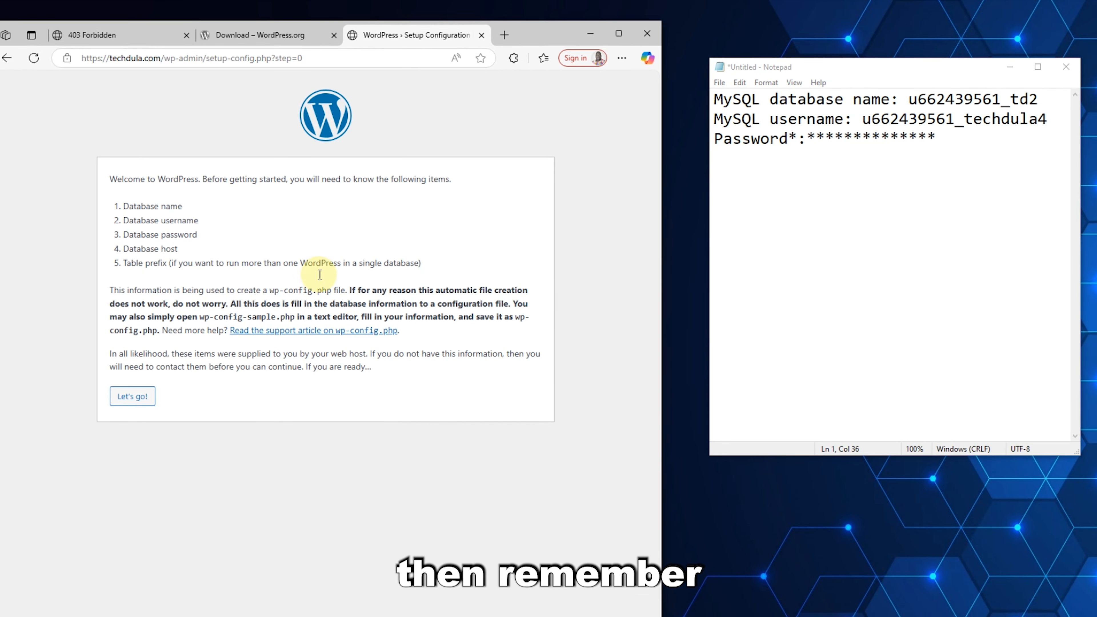
Match the required database name, username and password against the note, then start the connection step
left_click_drag(117, 206, 287, 211)
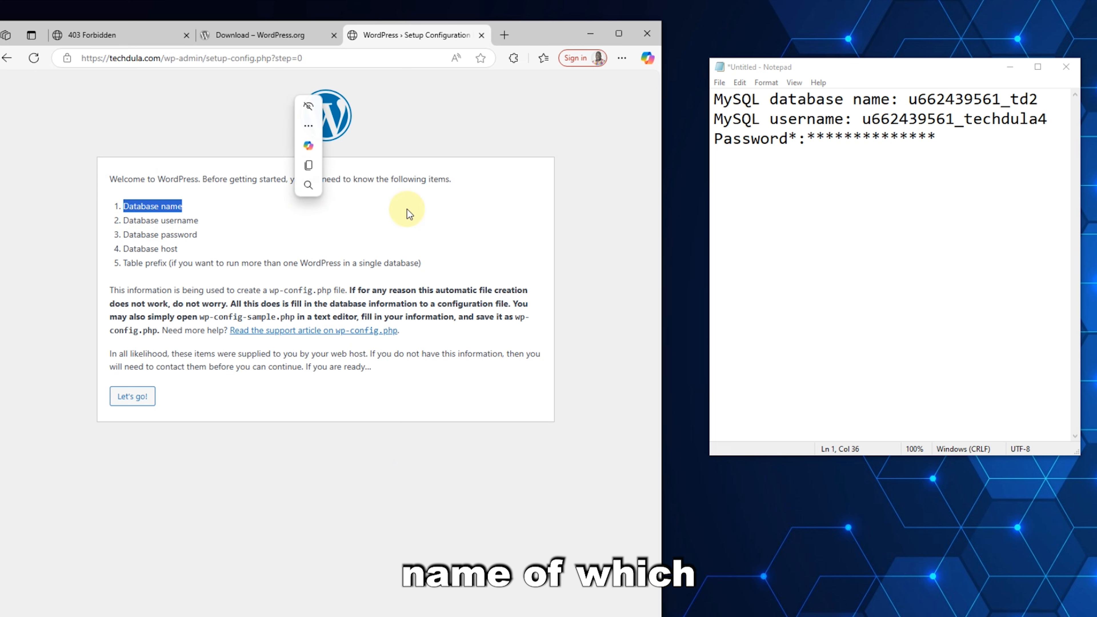
left_click(837, 102)
left_click_drag(120, 224, 228, 218)
left_click(853, 119)
left_click_drag(117, 234, 201, 236)
left_click(242, 222)
left_click(132, 396)
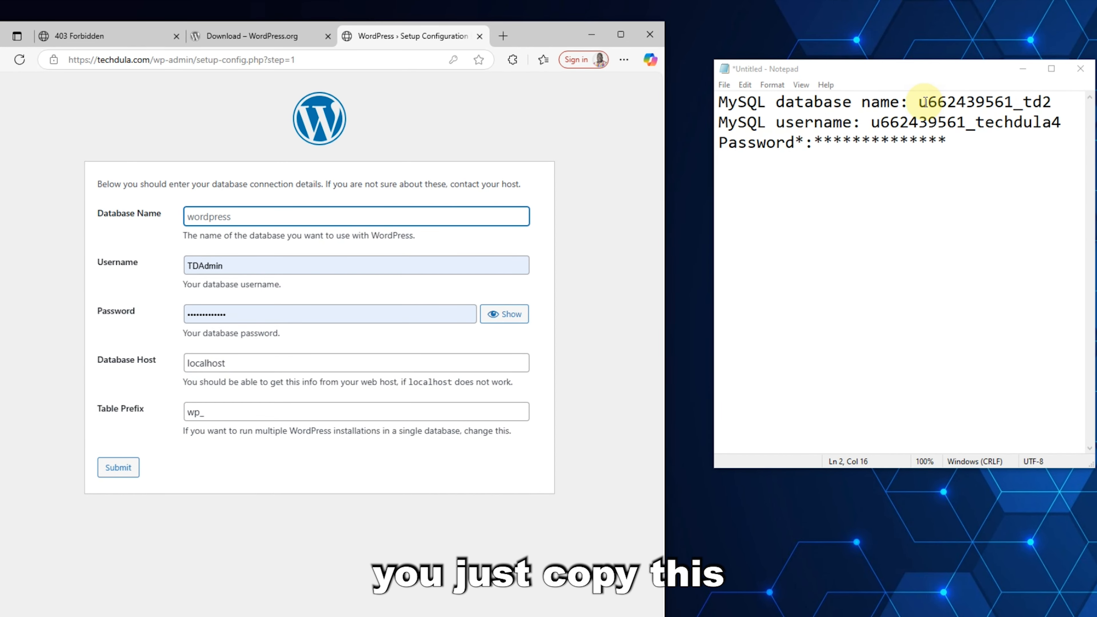
Paste the hosting database name and database username from the note into the connection form
left_click_drag(919, 102, 1052, 102)
key("ctrl+c")
left_click(237, 216)
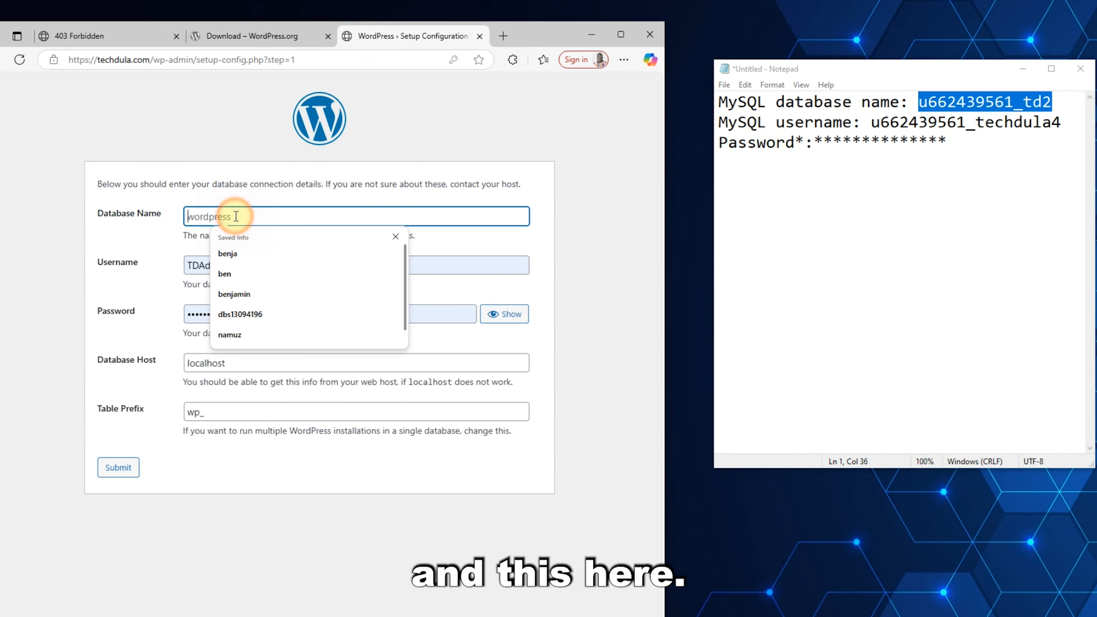
key("ctrl+v")
left_click(133, 247)
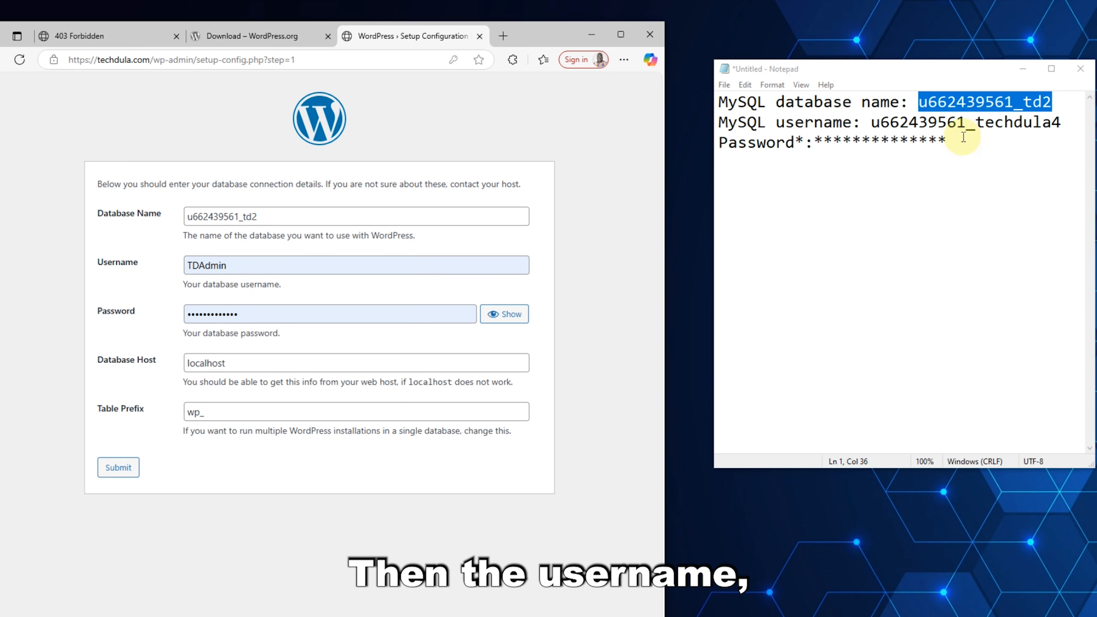
left_click_drag(871, 123, 1061, 122)
key("ctrl+c")
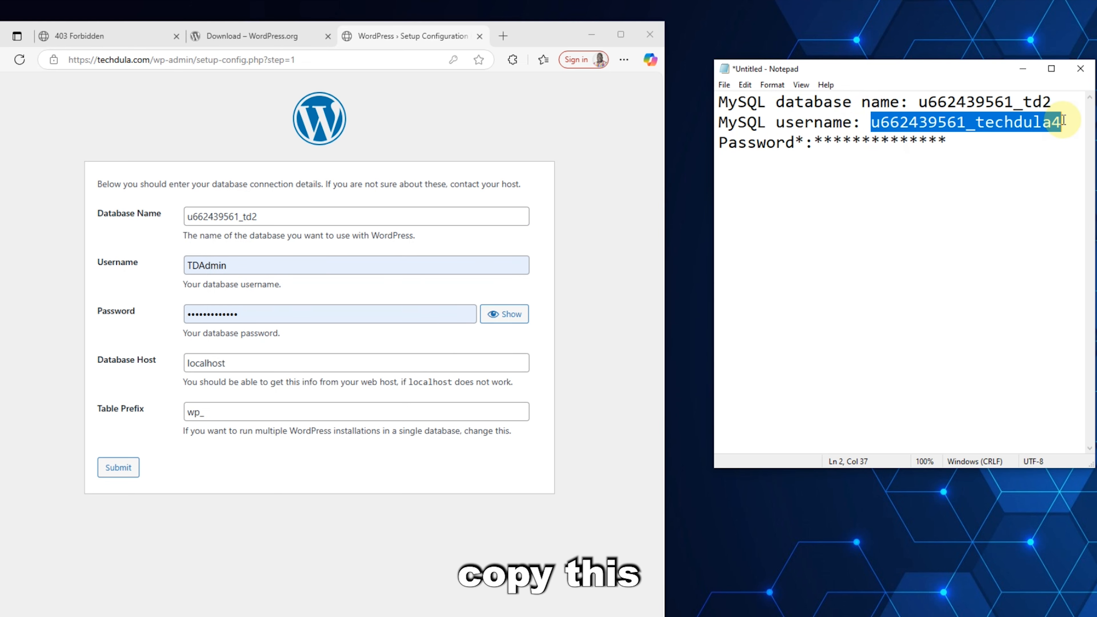
left_click(250, 265)
key("ctrl+a")
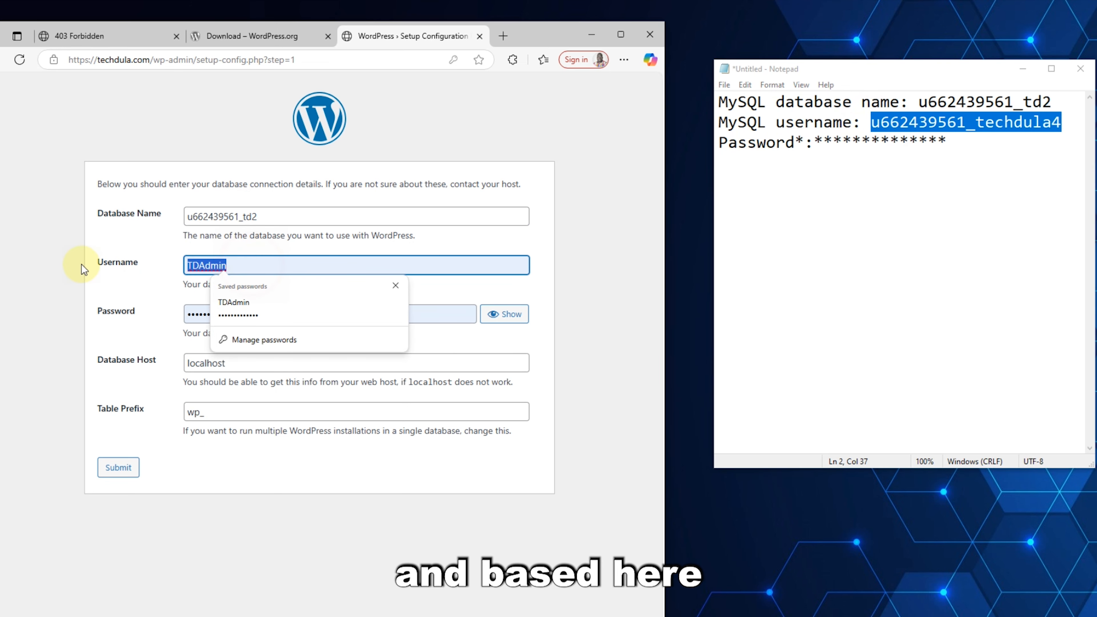
key("ctrl+v")
left_click(142, 305)
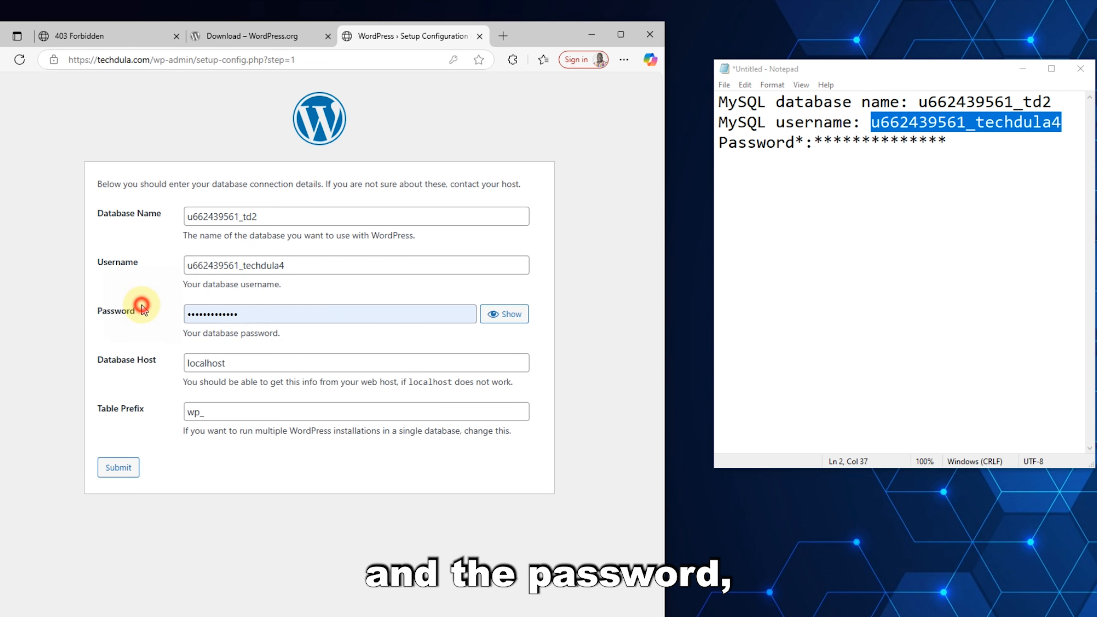
Check the autofilled password, localhost database host and wp_ table prefix
left_click(366, 307)
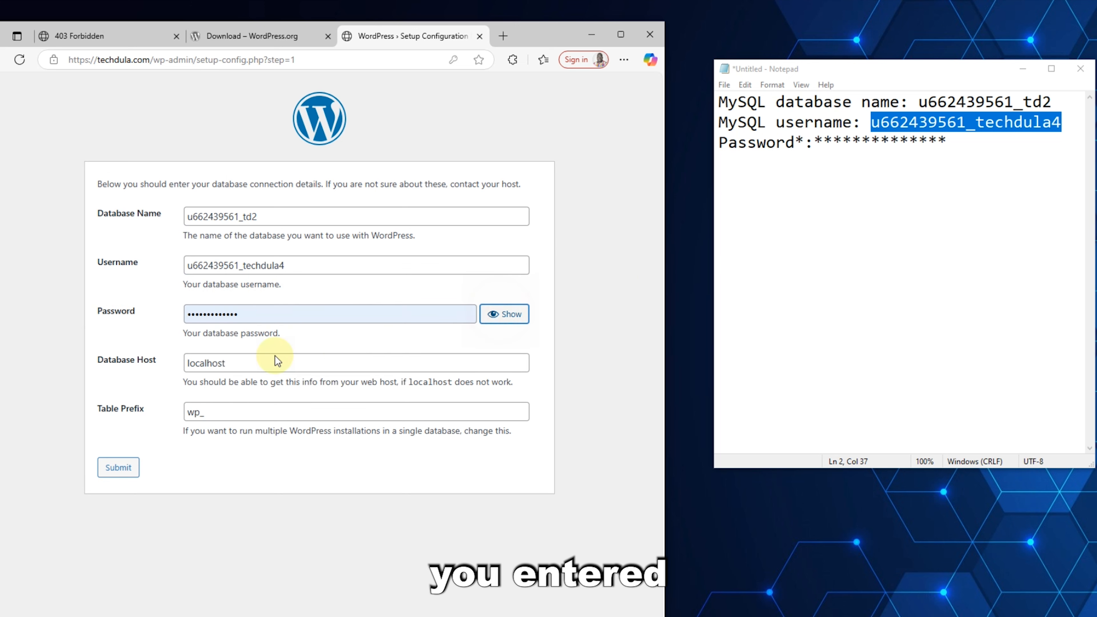
left_click_drag(117, 364, 201, 364)
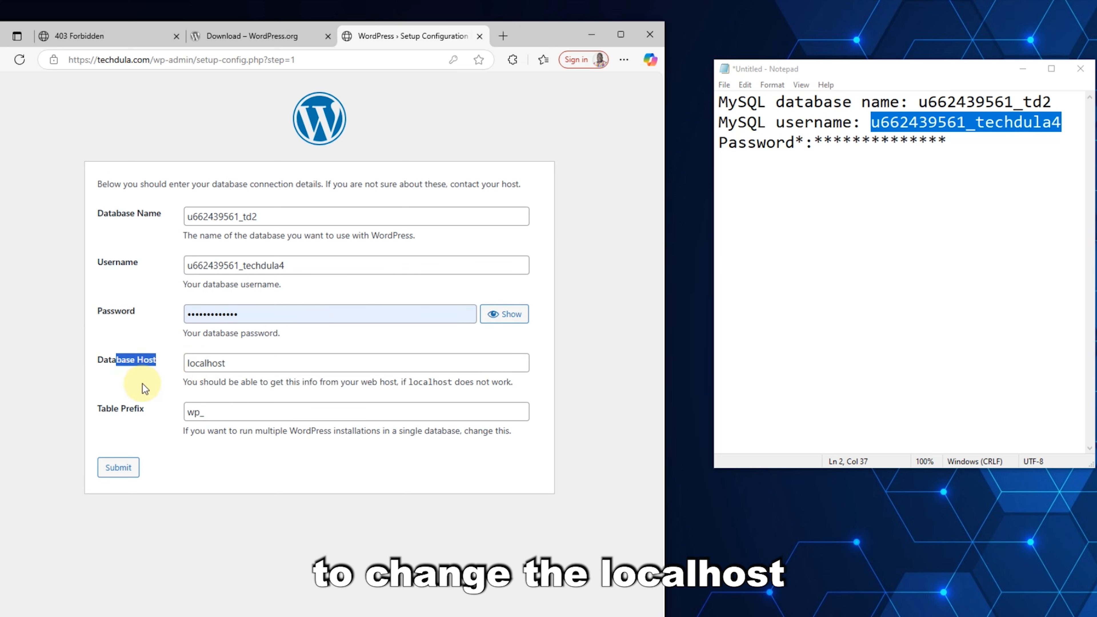
left_click_drag(151, 410, 52, 408)
left_click(127, 410)
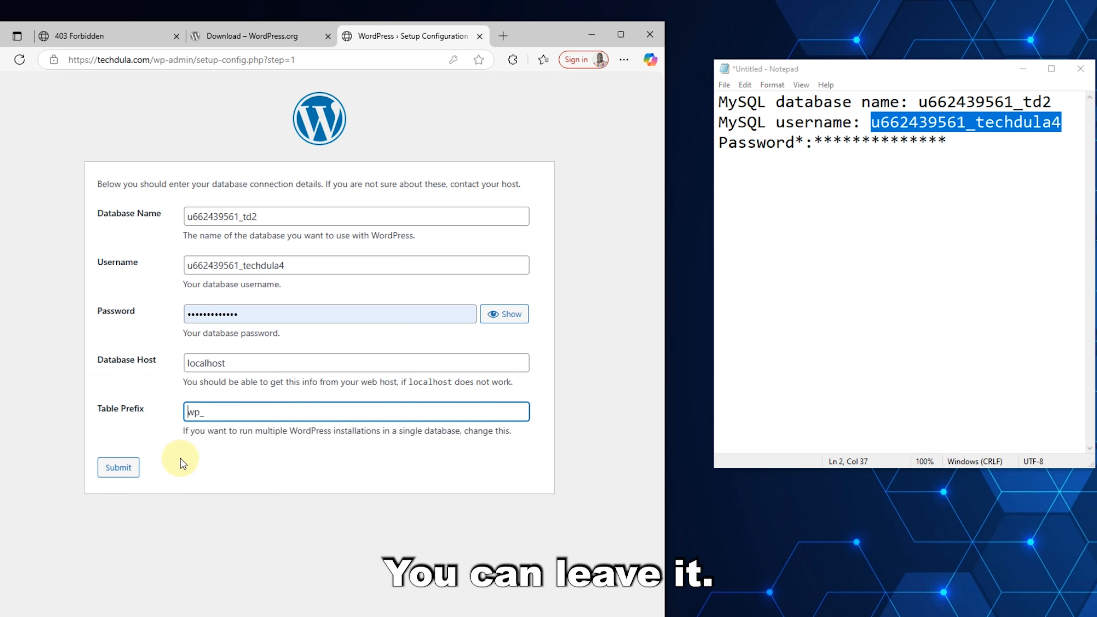
Submit the database connection details, start the WordPress installation and maximize the browser
left_click(119, 468)
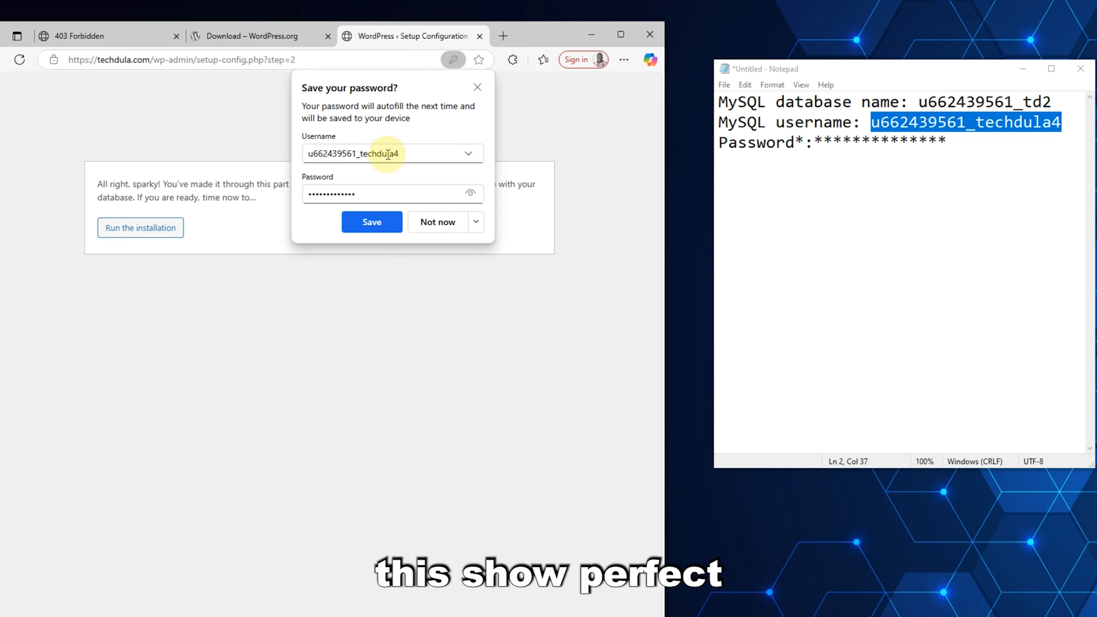
left_click(437, 222)
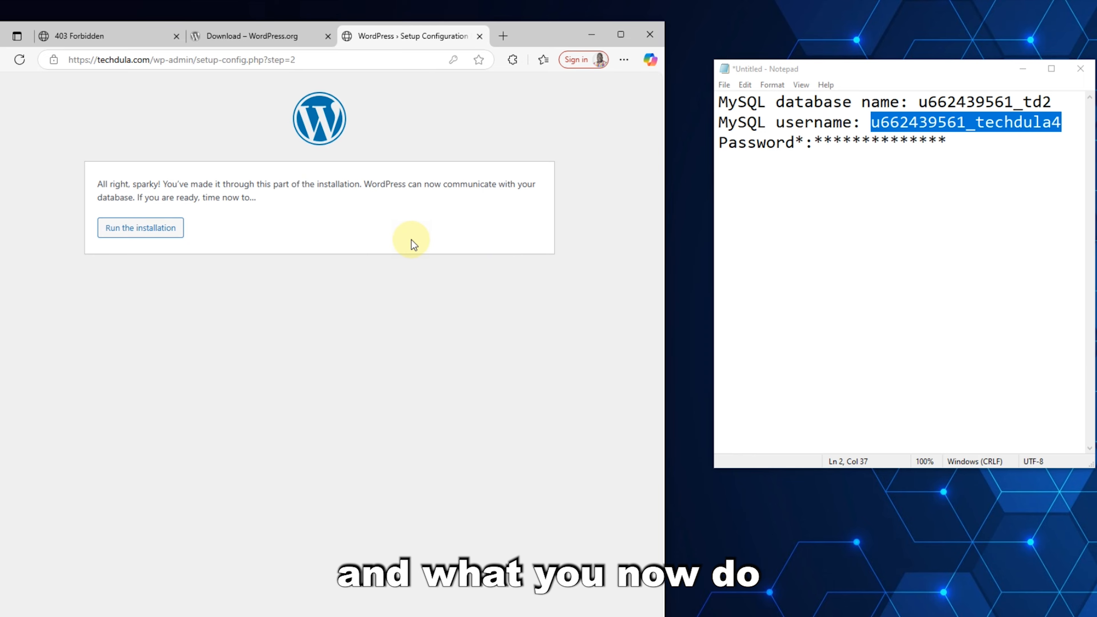
left_click(159, 235)
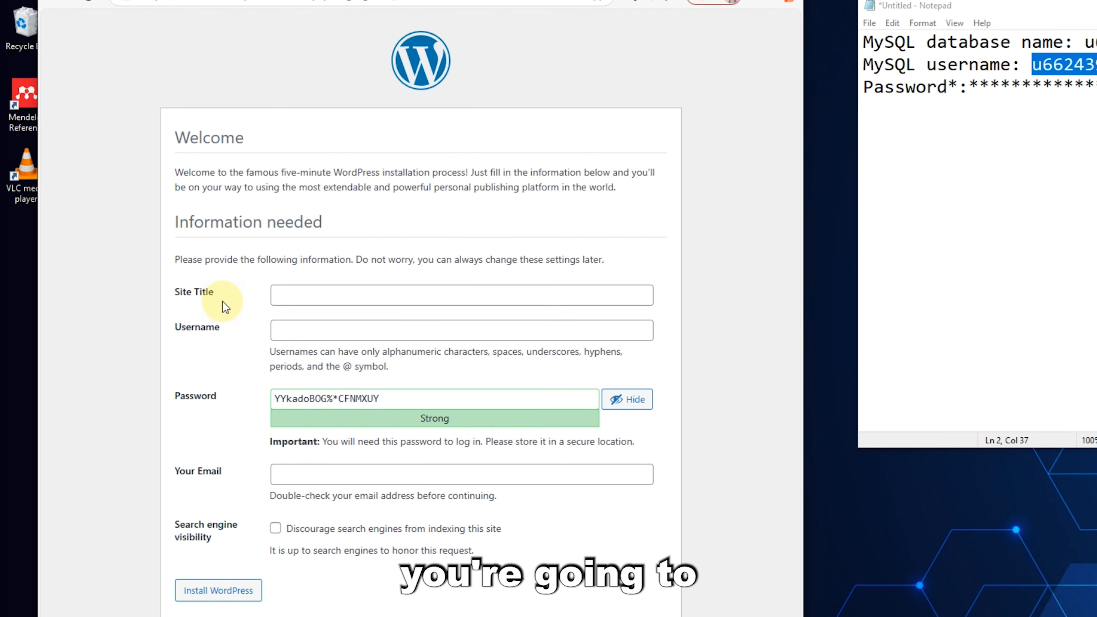
left_click(755, 0)
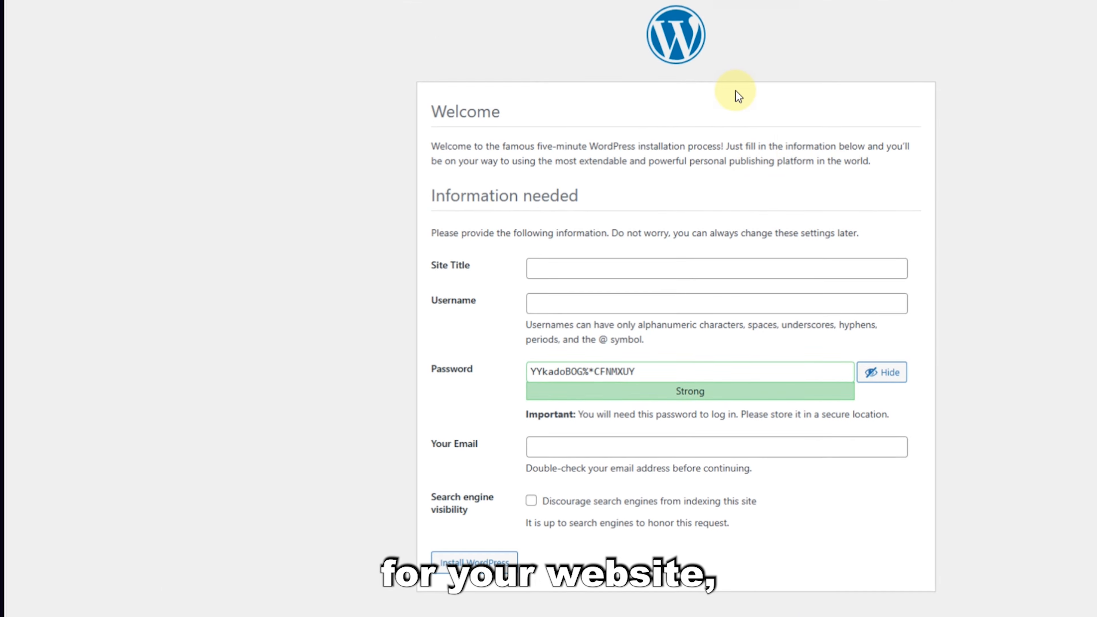
Enter TECHDULA as the site title, with no space
left_click(562, 264)
left_click(534, 302)
left_click(482, 351)
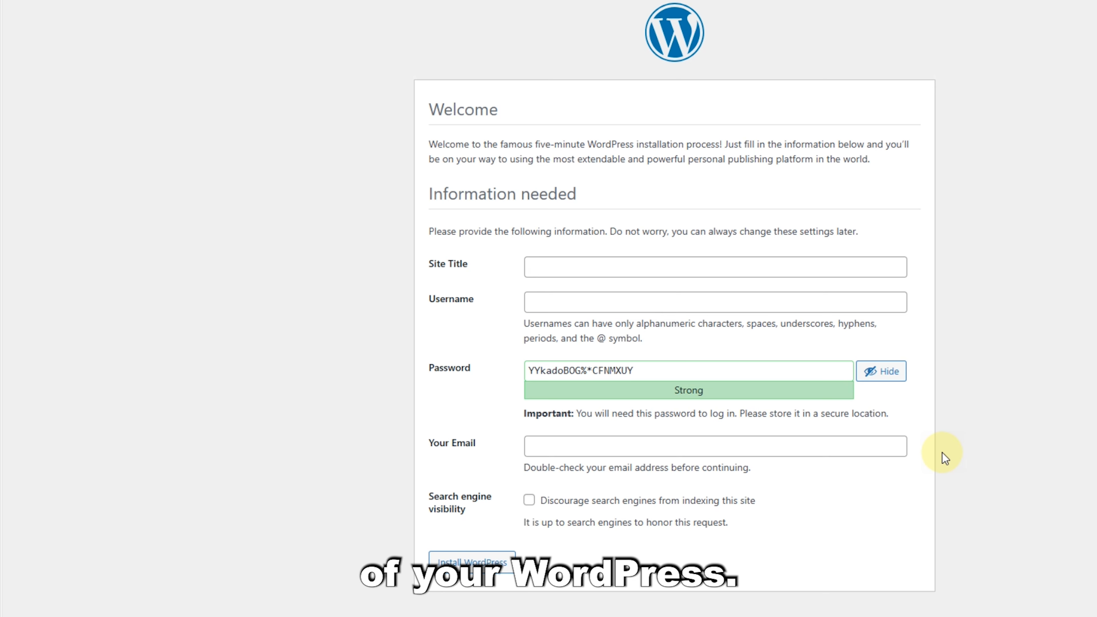
left_click(652, 268)
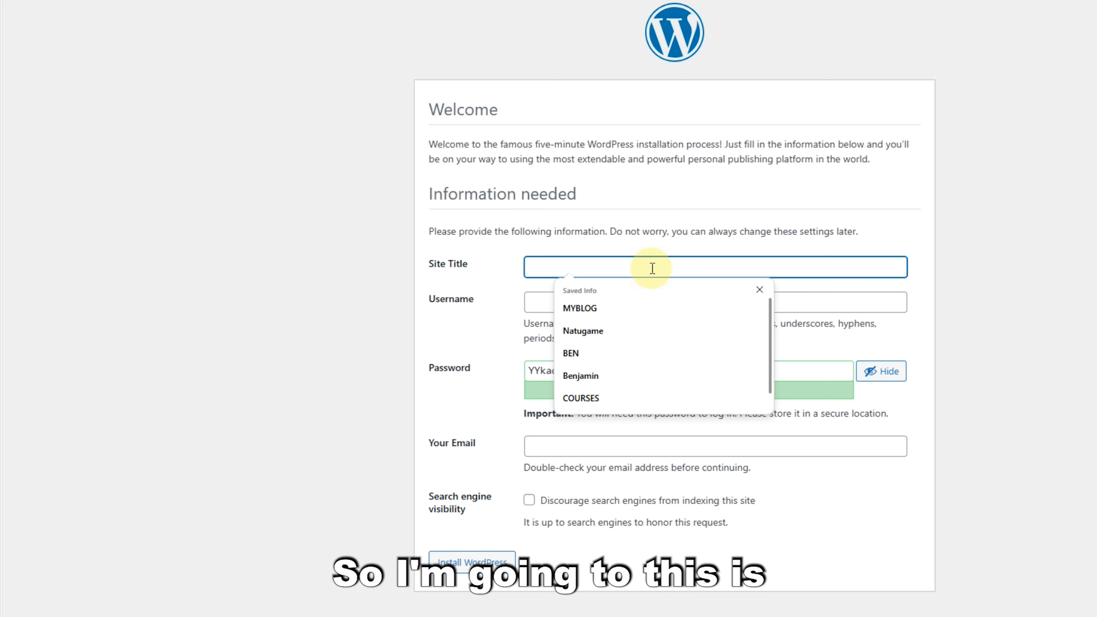
type("TECH D")
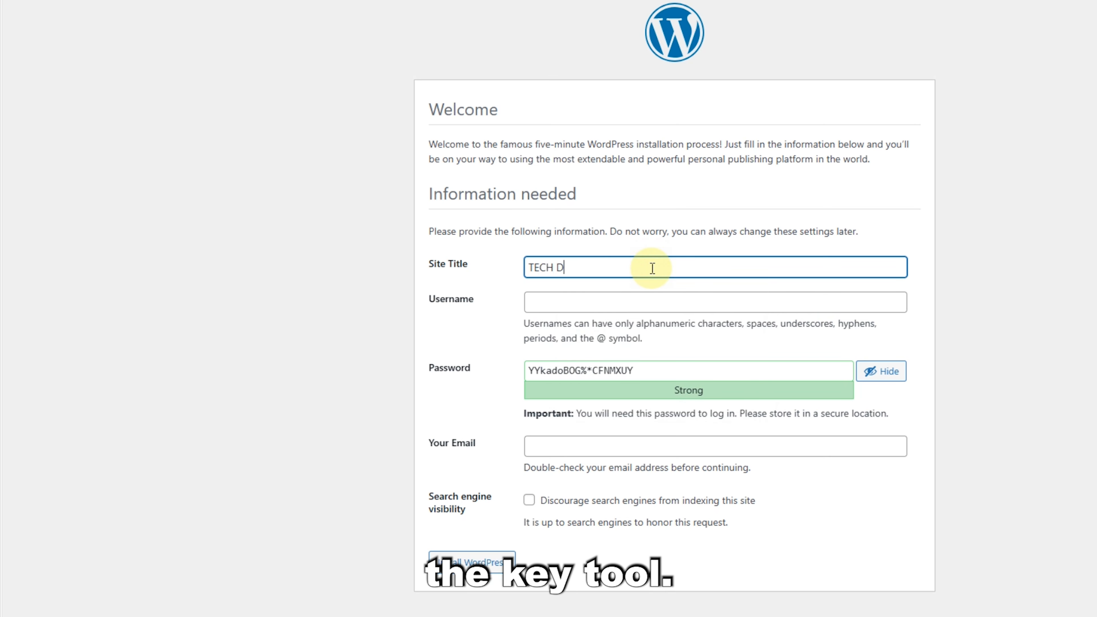
type("ULA")
left_click(555, 267)
key("BackSpace")
Set the admin username to TDAdmin and replace the generated password with a custom one
left_click(547, 302)
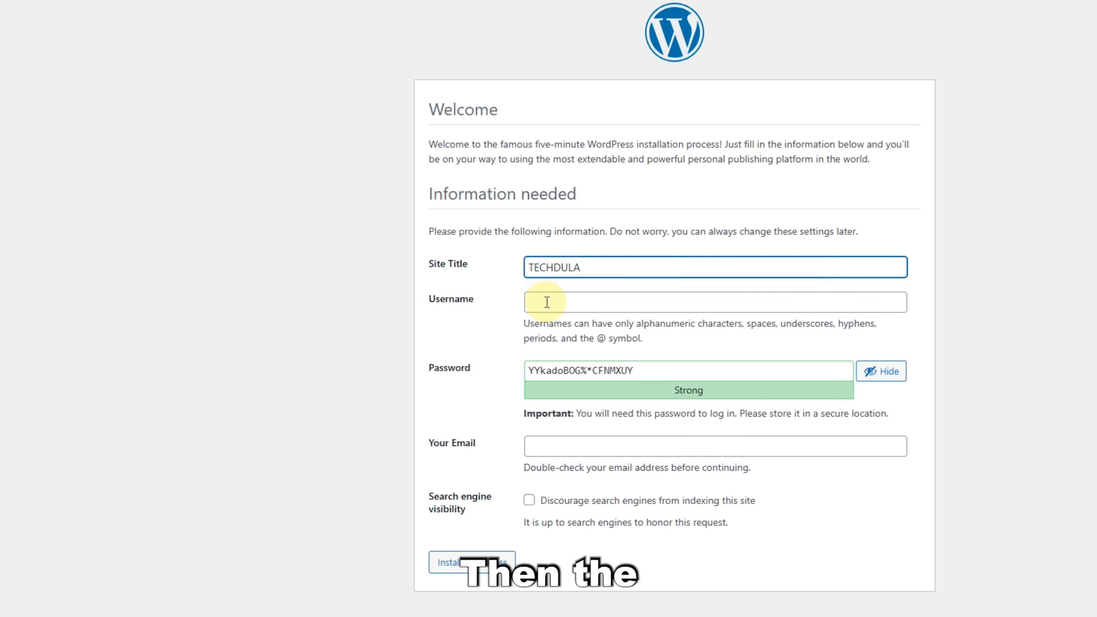
left_click(547, 302)
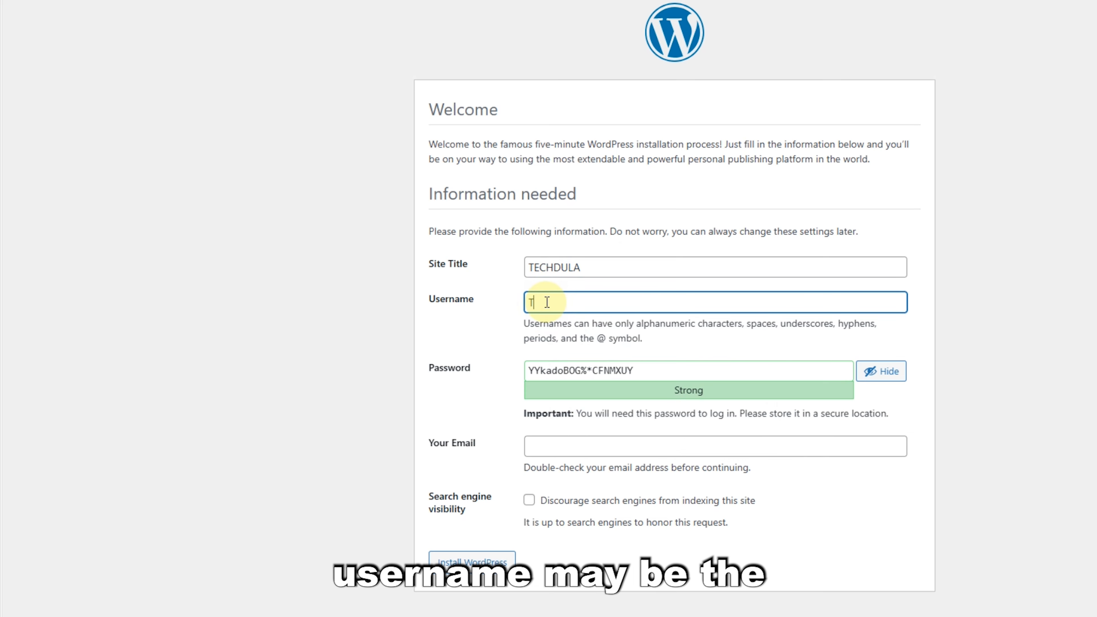
key("Tab")
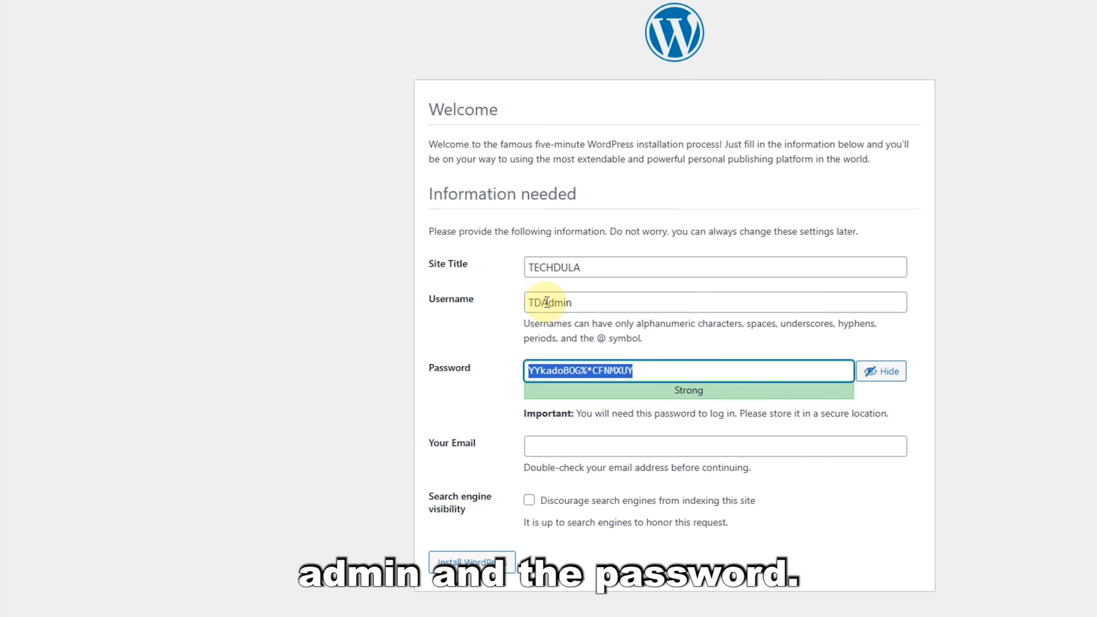
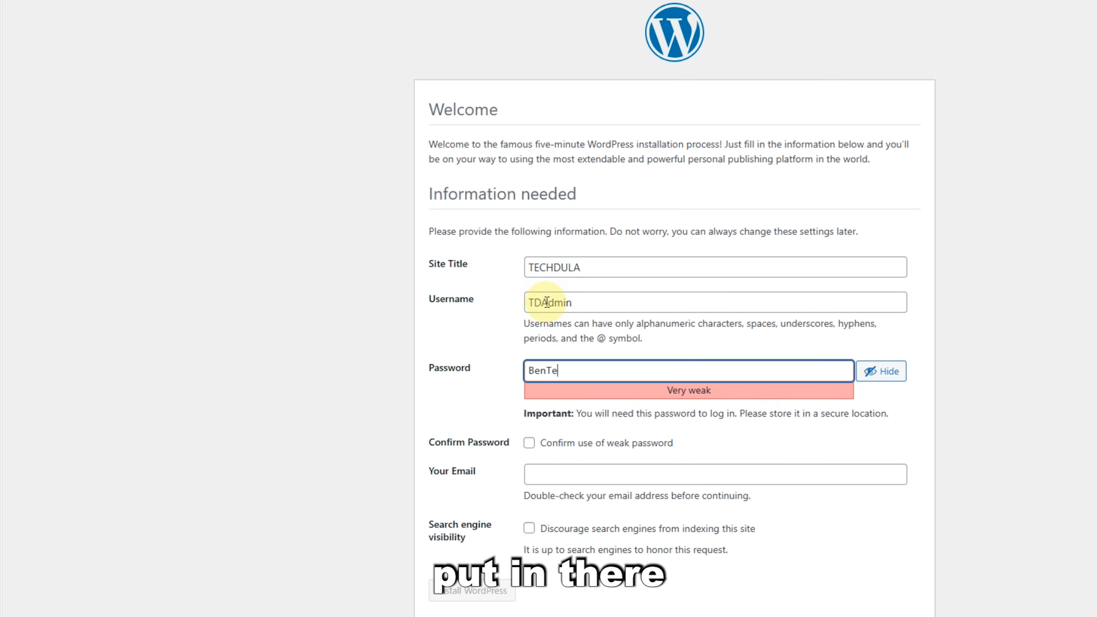
left_click(886, 374)
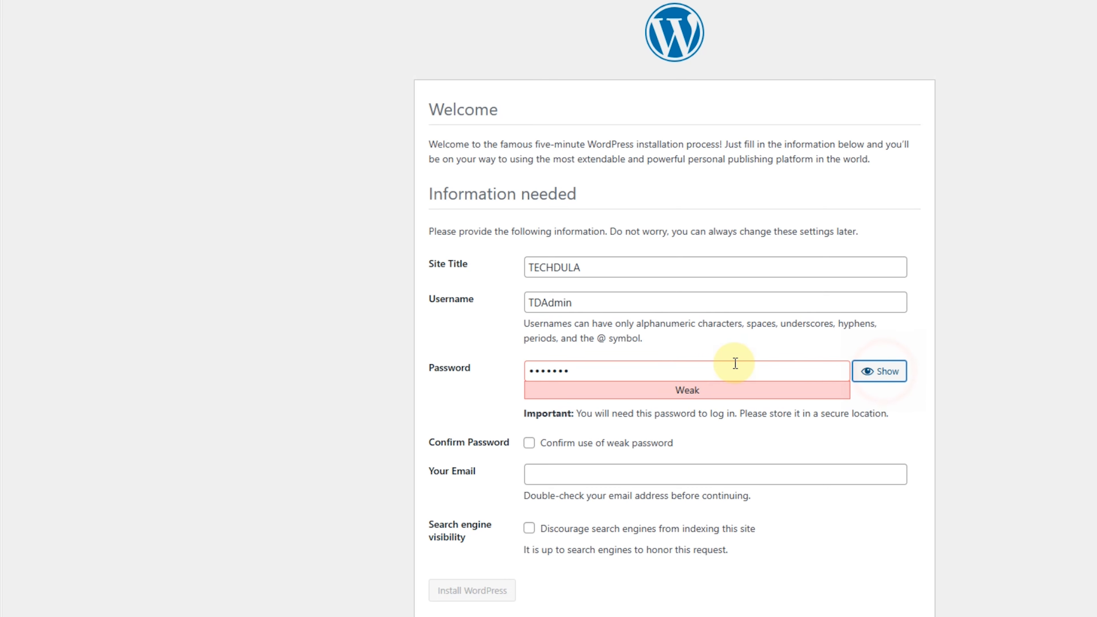
left_click(629, 368)
Fill in the admin e-mail from the saved autofill suggestions
left_click(599, 459)
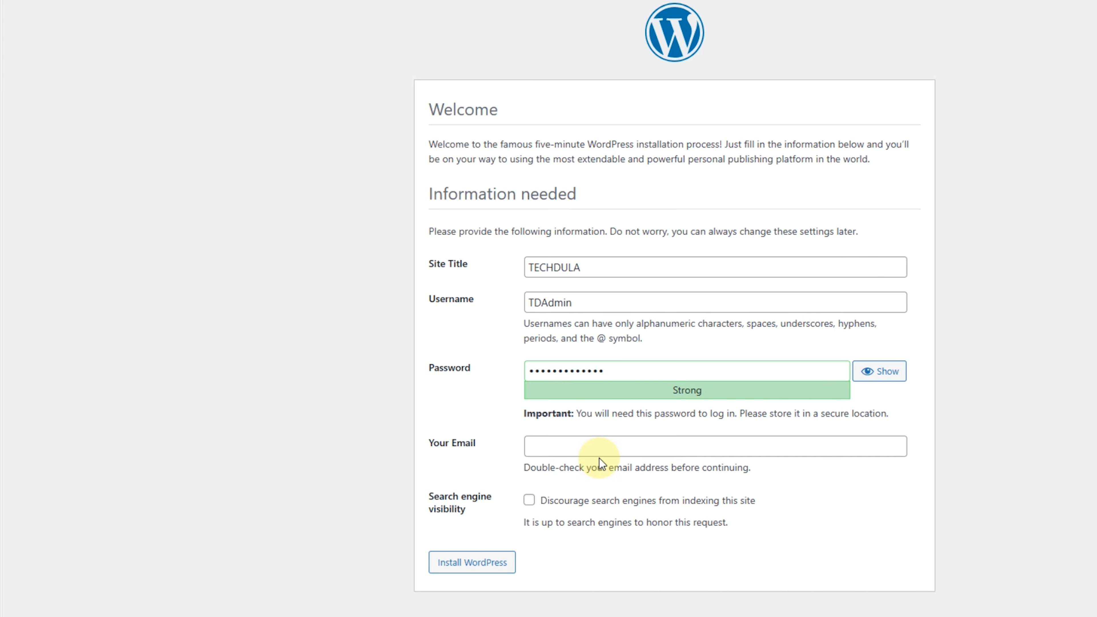
left_click(600, 449)
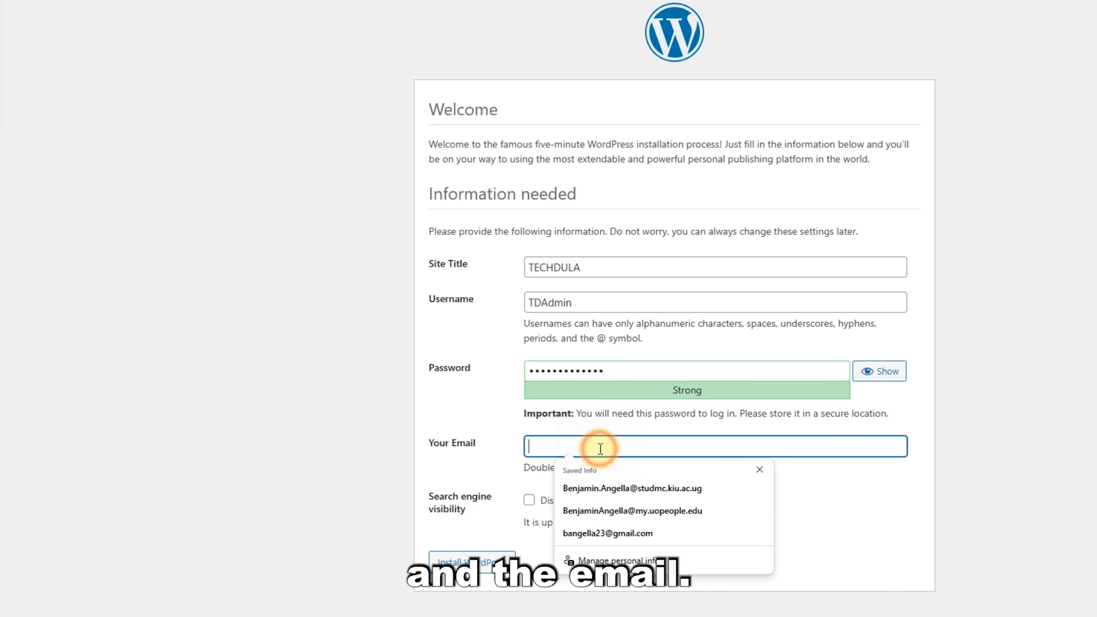
left_click(587, 487)
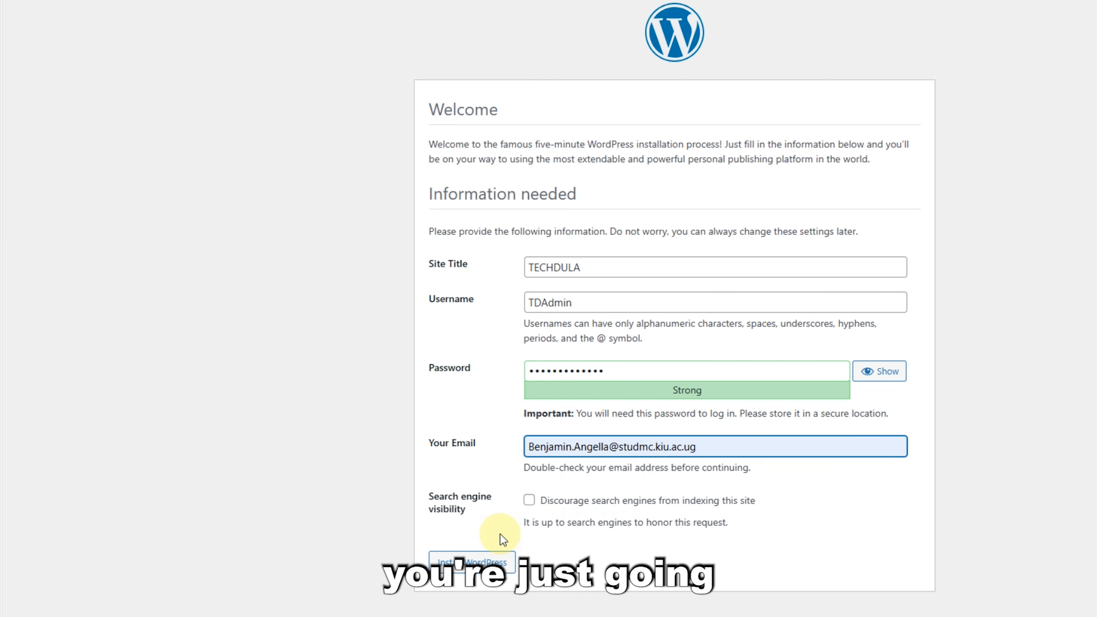
Install WordPress and log in to the new site as TDAdmin
left_click(473, 563)
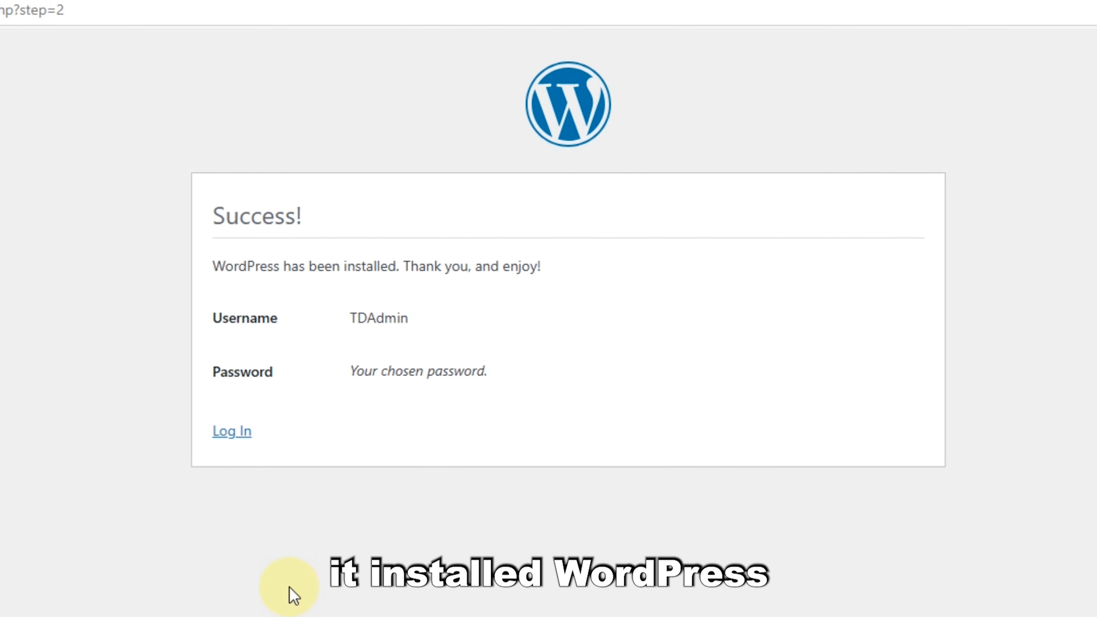
left_click(240, 436)
left_click(534, 299)
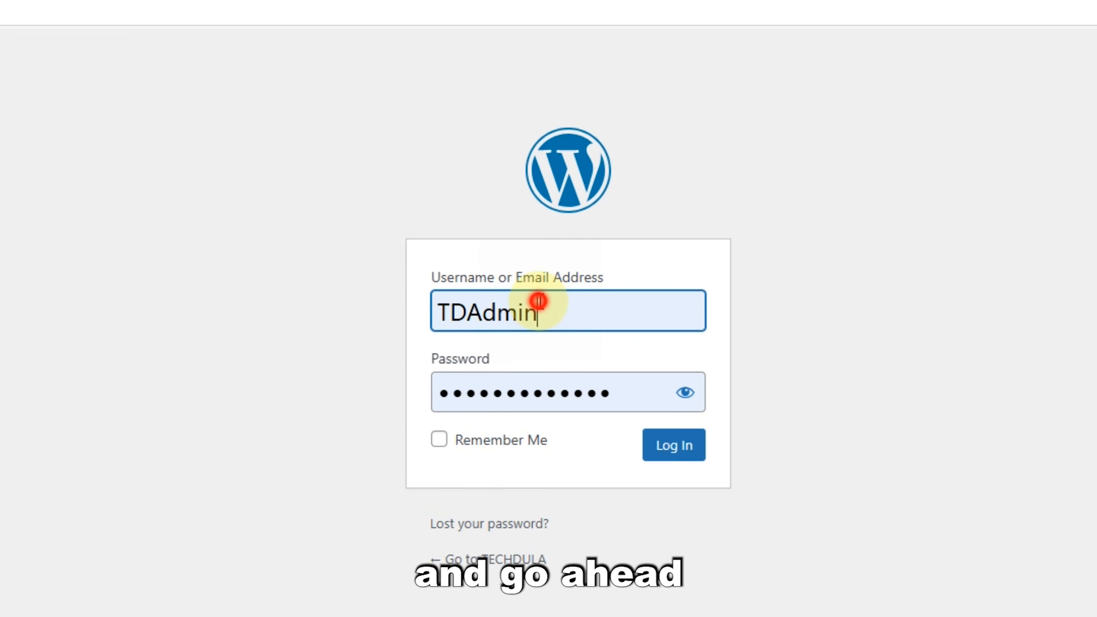
left_click(371, 329)
left_click(672, 447)
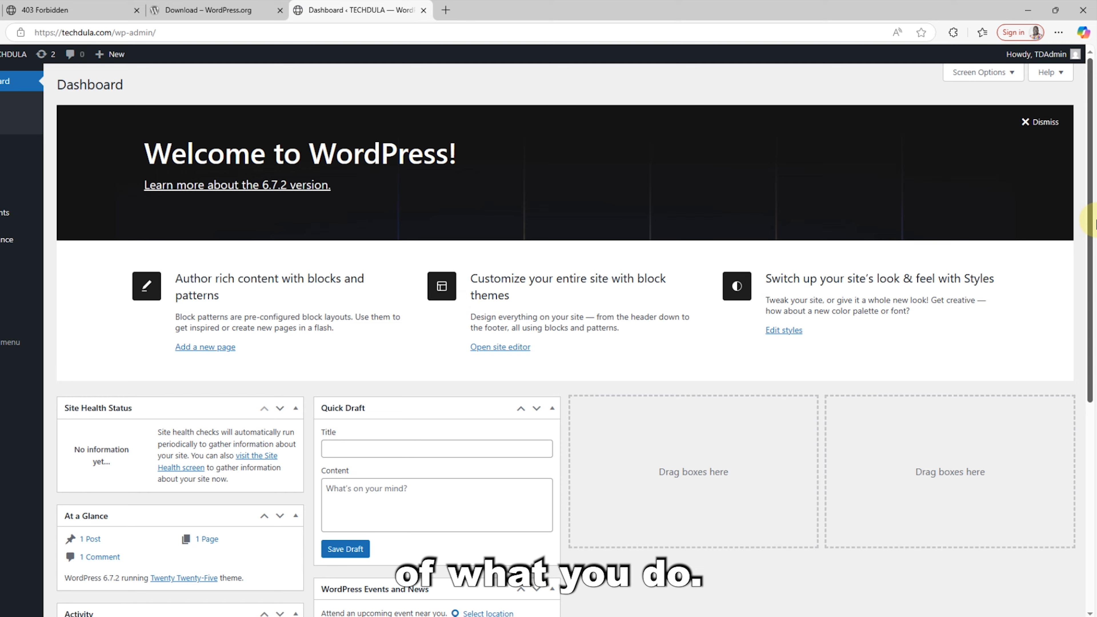
Hide the Welcome, Events and News, and Quick Draft dashboard boxes via Screen Options
left_click(989, 72)
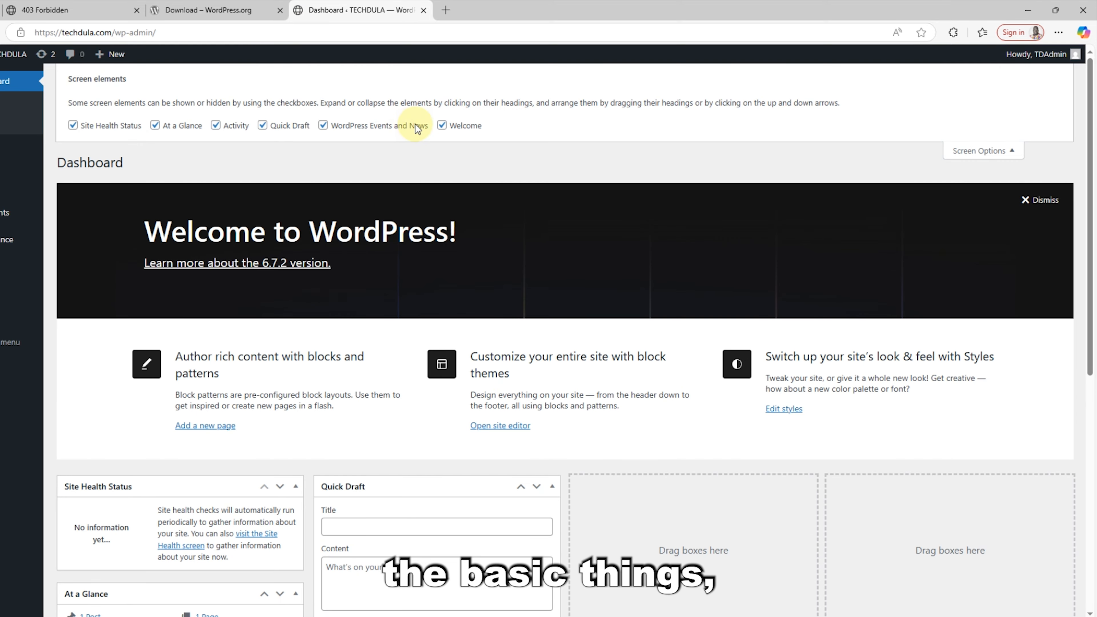
left_click(442, 126)
left_click(323, 126)
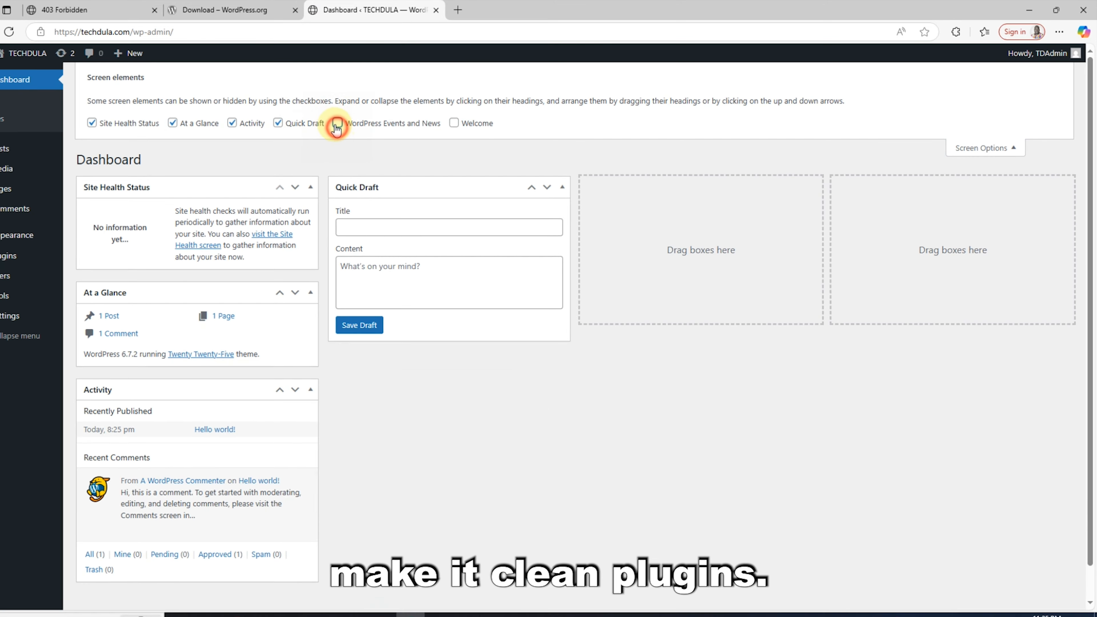
left_click(278, 122)
left_click(5, 257)
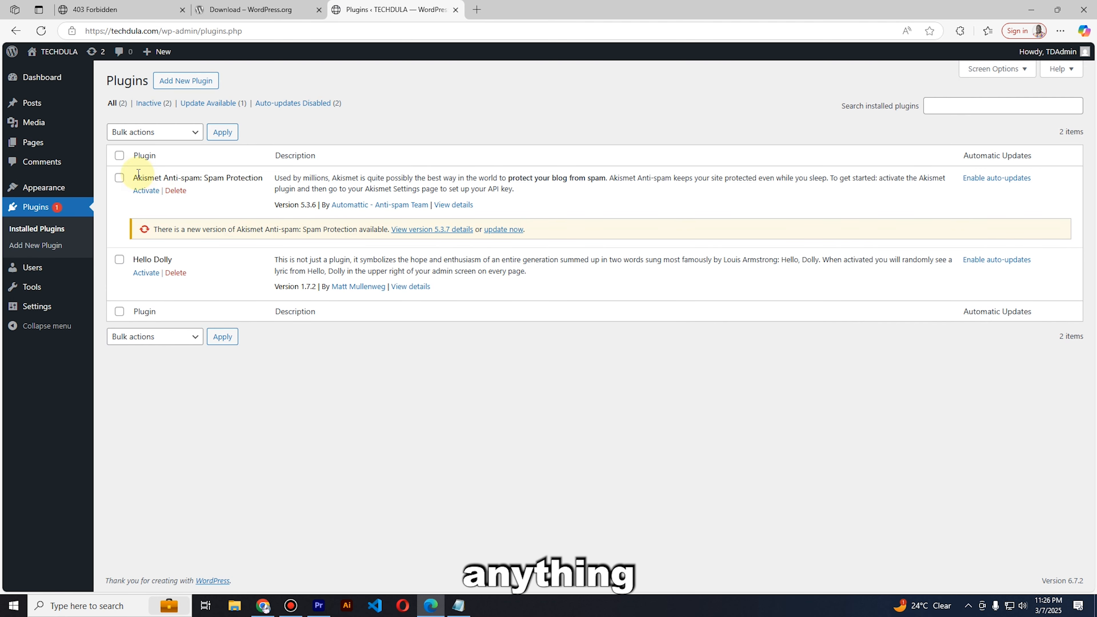
Select all installed plugins, then bulk deactivate and delete them
left_click(119, 155)
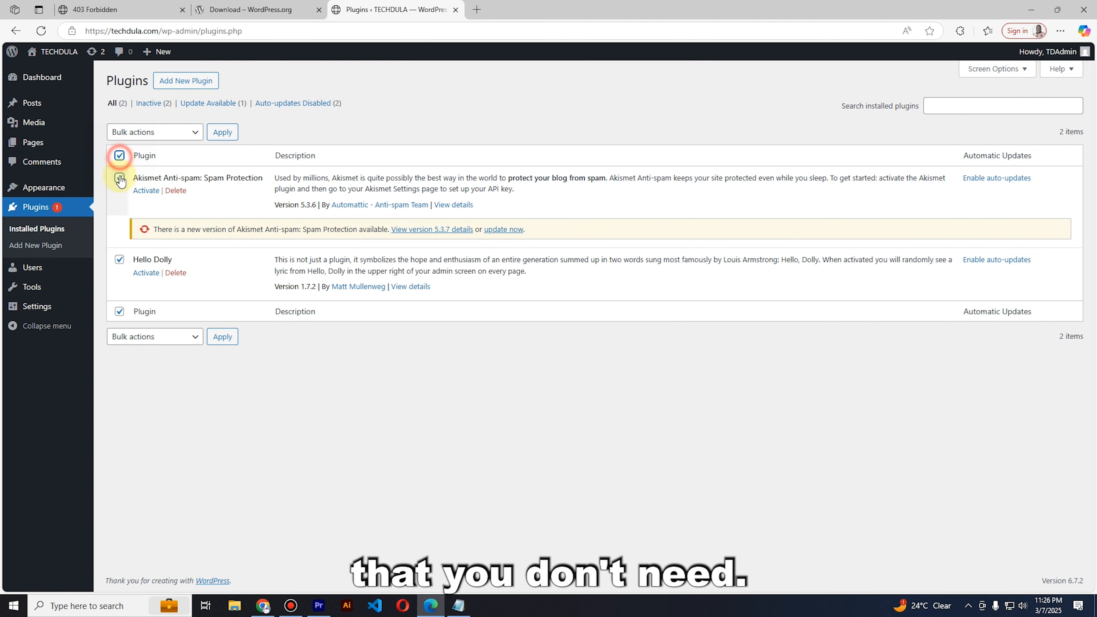
left_click(178, 134)
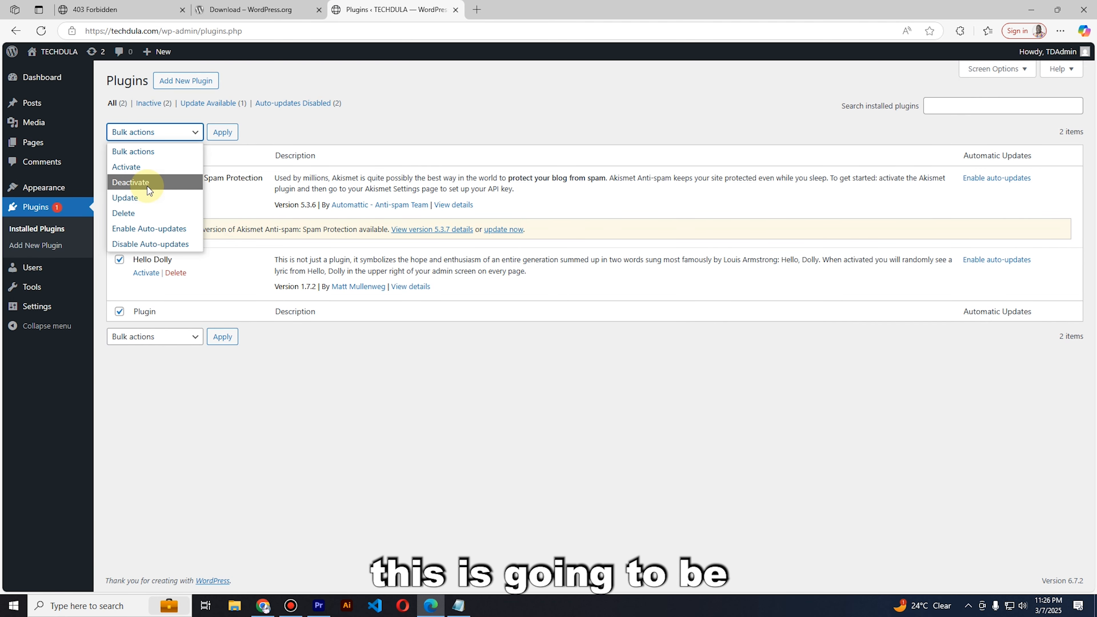
left_click(147, 186)
left_click(222, 131)
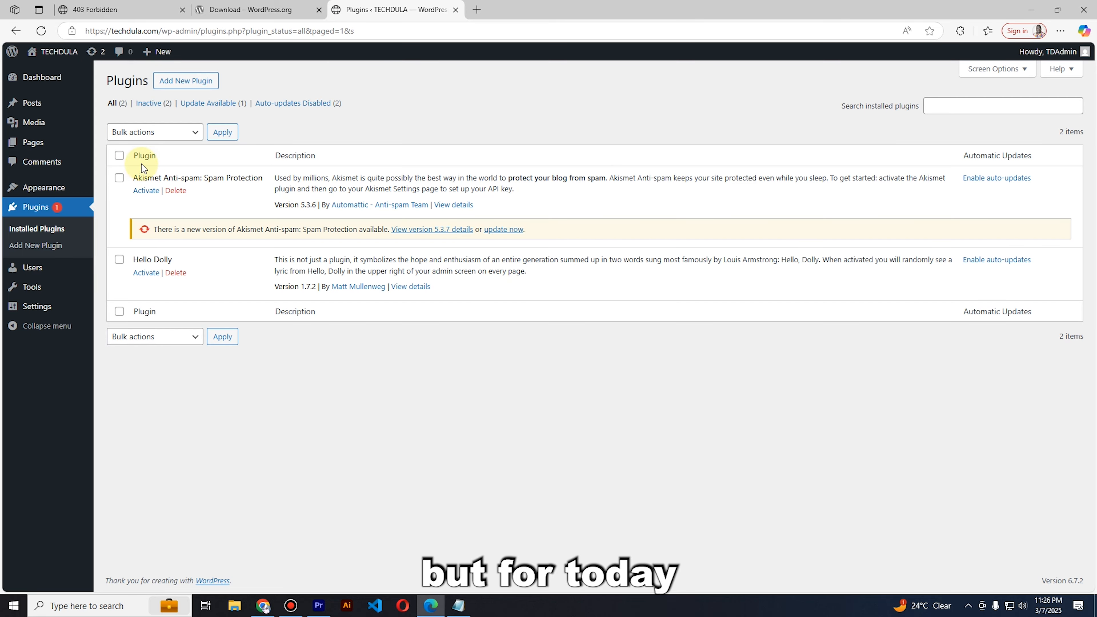
left_click(143, 132)
left_click(130, 214)
left_click(221, 135)
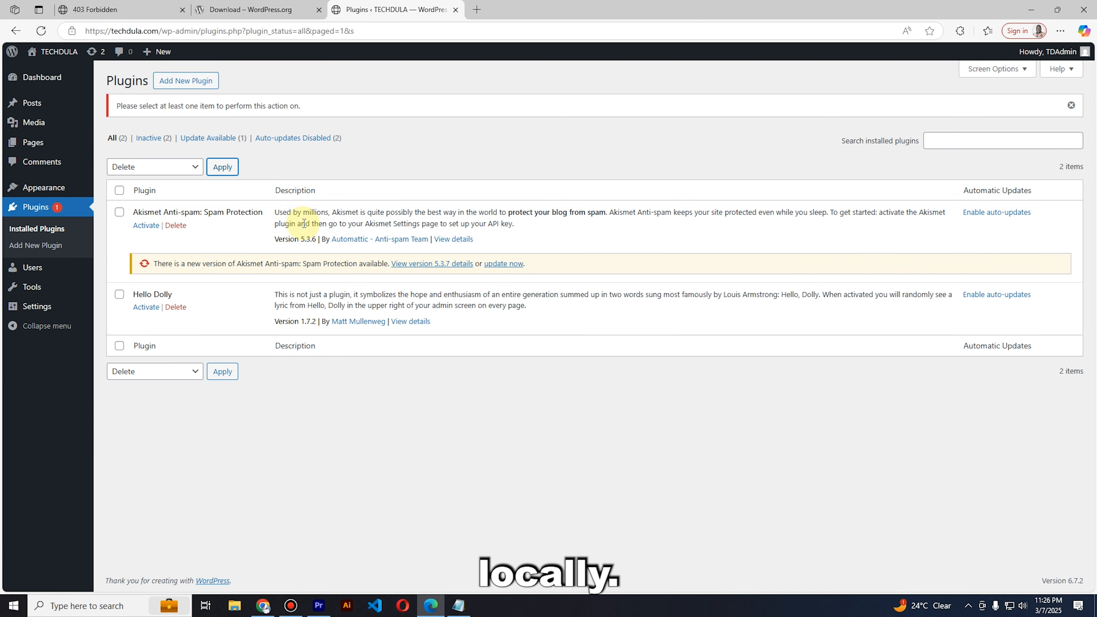
View the live TECHDULA blog front page with its Hello world! post
left_click(42, 70)
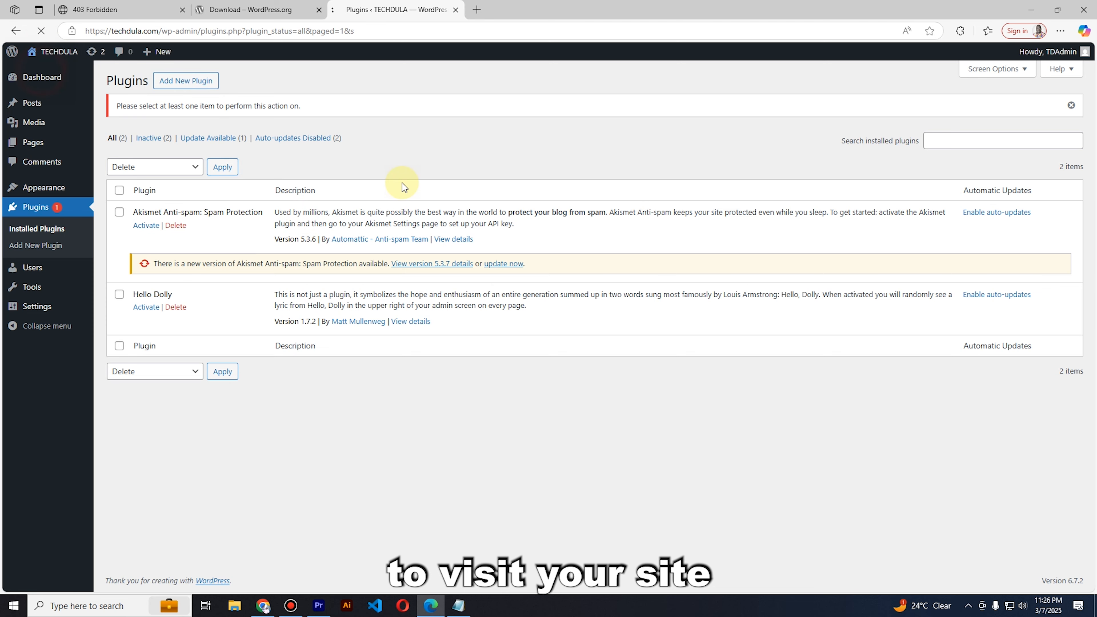
scroll(765, 328, "down", 3)
scroll(764, 316, "up", 3)
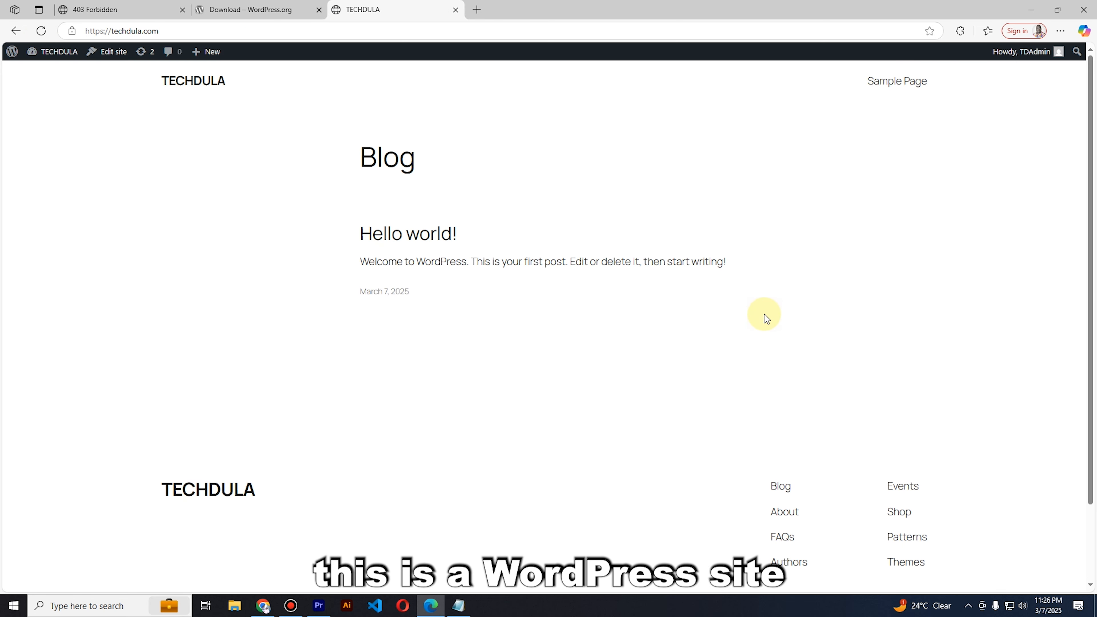